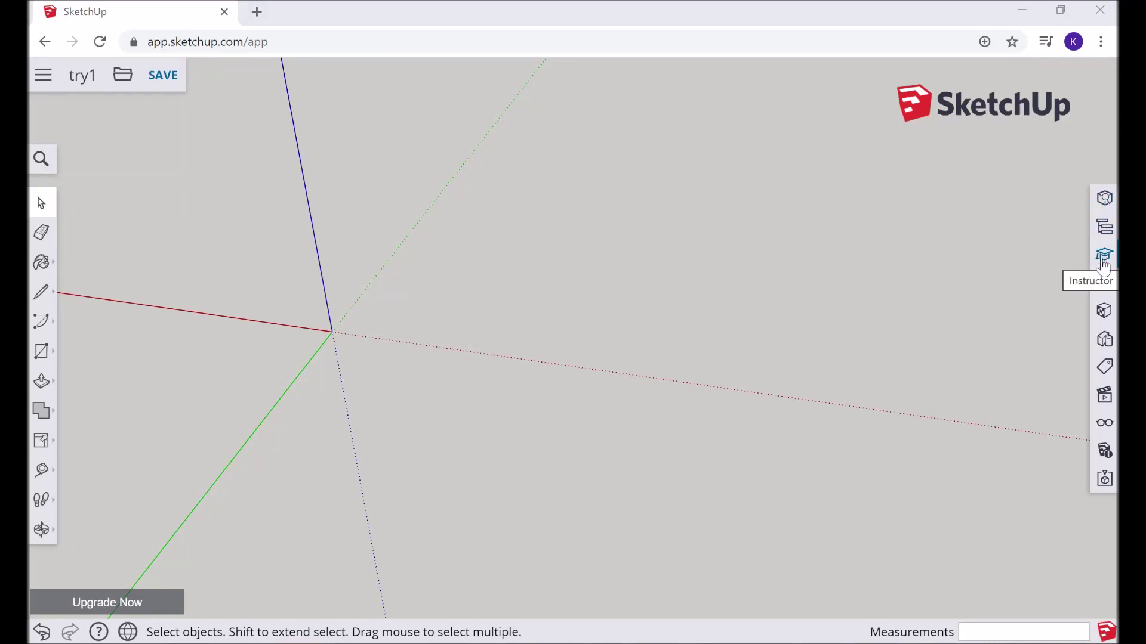
# - Search 3D Warehouse for 'bedroom' and load the small green-walled Bedroom model
pyautogui.click(1103, 285)
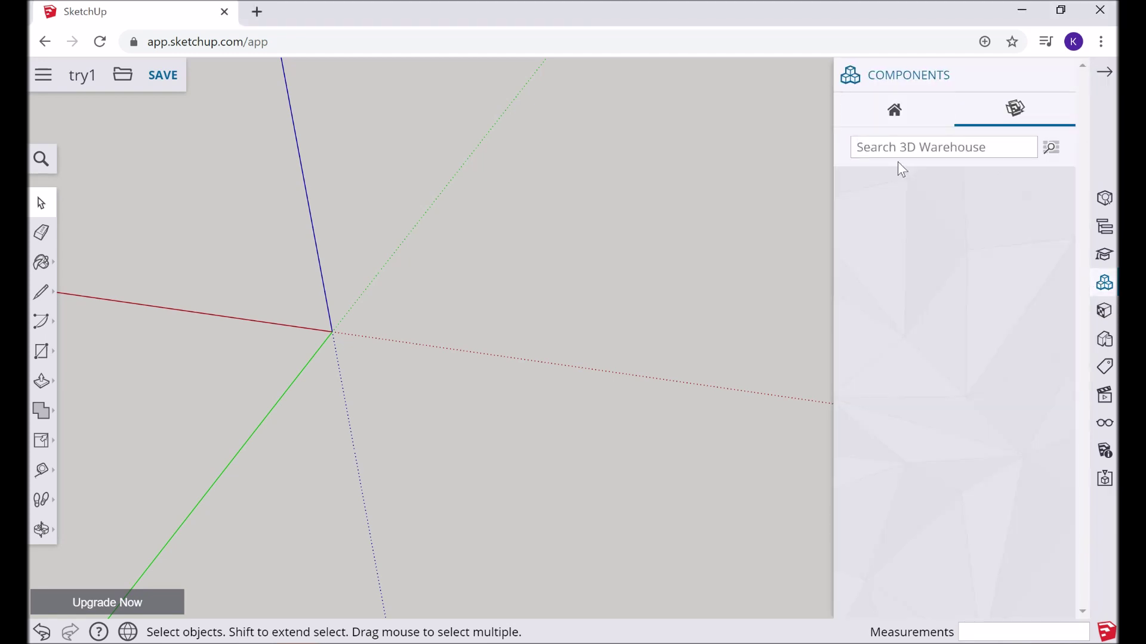
pyautogui.write('b')
pyautogui.press('Return')
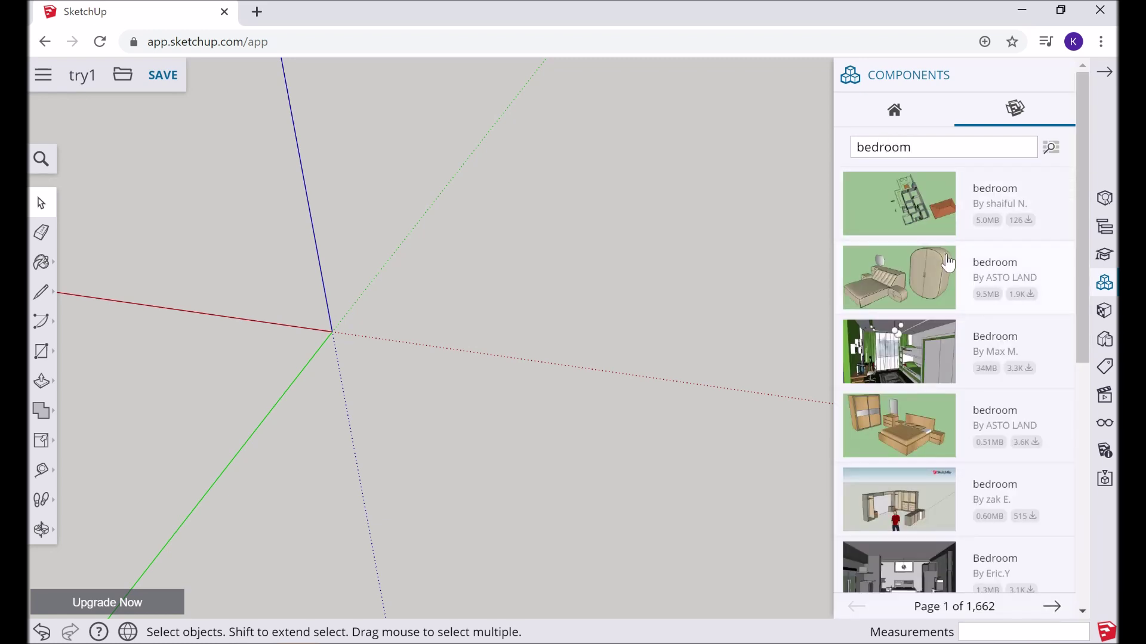
pyautogui.scroll(-3, 949, 268)
pyautogui.scroll(-2, 949, 268)
pyautogui.scroll(-2, 949, 268)
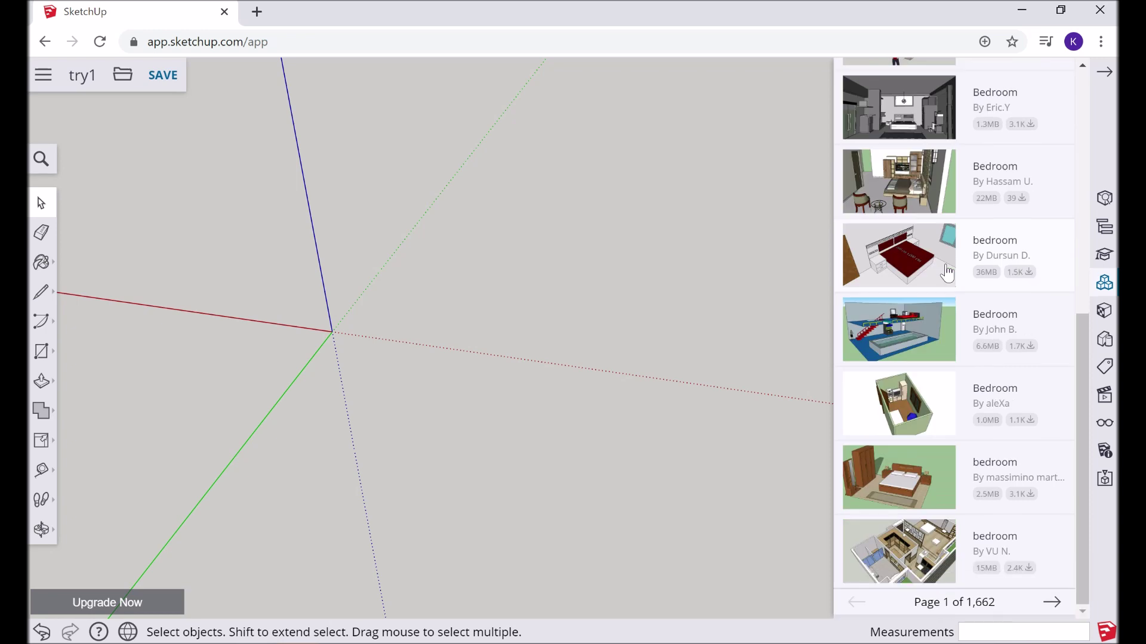
pyautogui.click(940, 405)
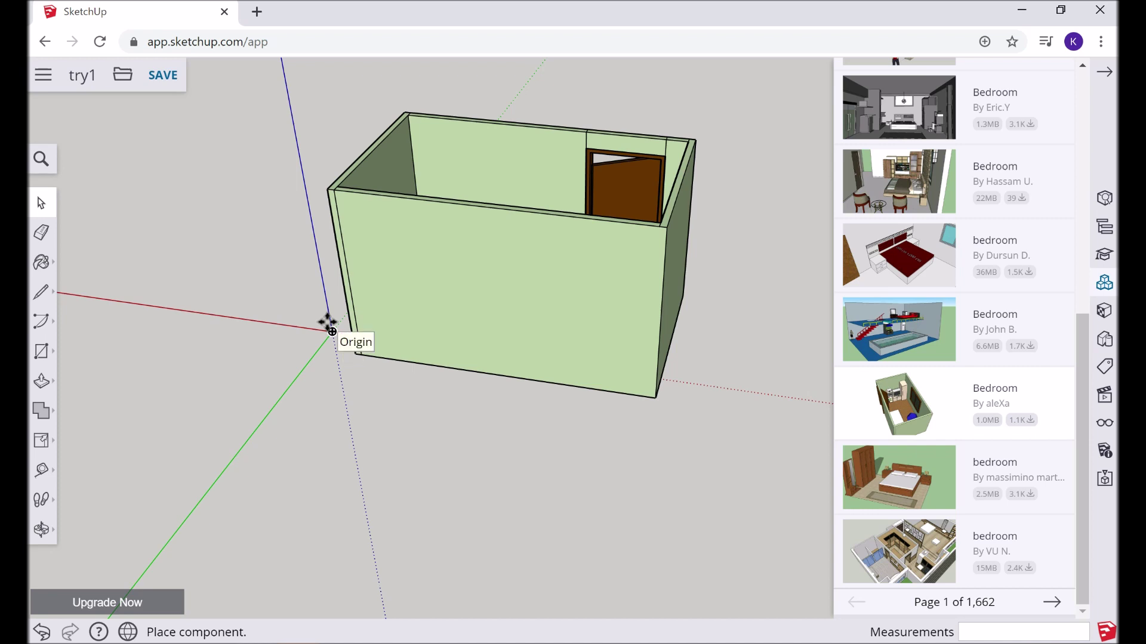
# - Place the Bedroom at the model origin, orbit to inspect it, then switch to the Lessons window
pyautogui.click(332, 331)
pyautogui.moveTo(497, 325)
pyautogui.mouseDown(button='middle')
pyautogui.moveTo(583, 314)
pyautogui.moveTo(486, 345)
pyautogui.moveTo(256, 352)
pyautogui.moveTo(452, 329)
pyautogui.moveTo(288, 350)
pyautogui.moveTo(470, 340)
pyautogui.mouseUp(button='middle')
pyautogui.moveTo(579, 341)
pyautogui.mouseDown(button='middle')
pyautogui.moveTo(351, 408)
pyautogui.moveTo(486, 348)
pyautogui.moveTo(365, 358)
pyautogui.moveTo(726, 396)
pyautogui.moveTo(468, 374)
pyautogui.moveTo(595, 371)
pyautogui.moveTo(724, 340)
pyautogui.moveTo(511, 389)
pyautogui.moveTo(530, 360)
pyautogui.moveTo(511, 379)
pyautogui.moveTo(418, 269)
pyautogui.mouseUp(button='middle')
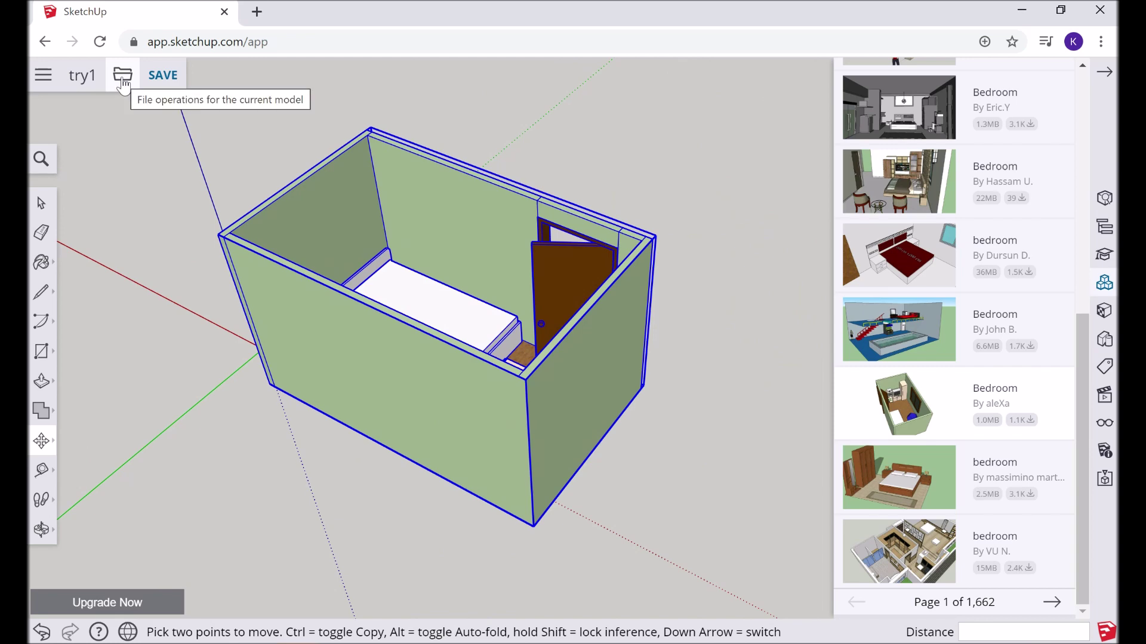
pyautogui.hotkey('alt', 'Tab')
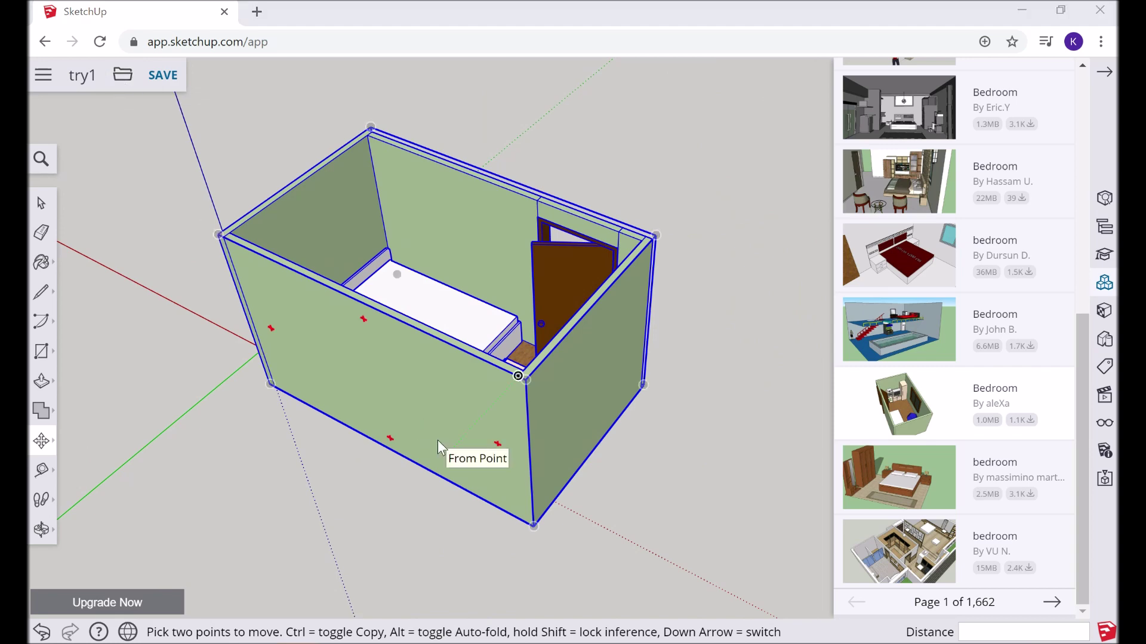
pyautogui.hotkey('alt', 'Tab')
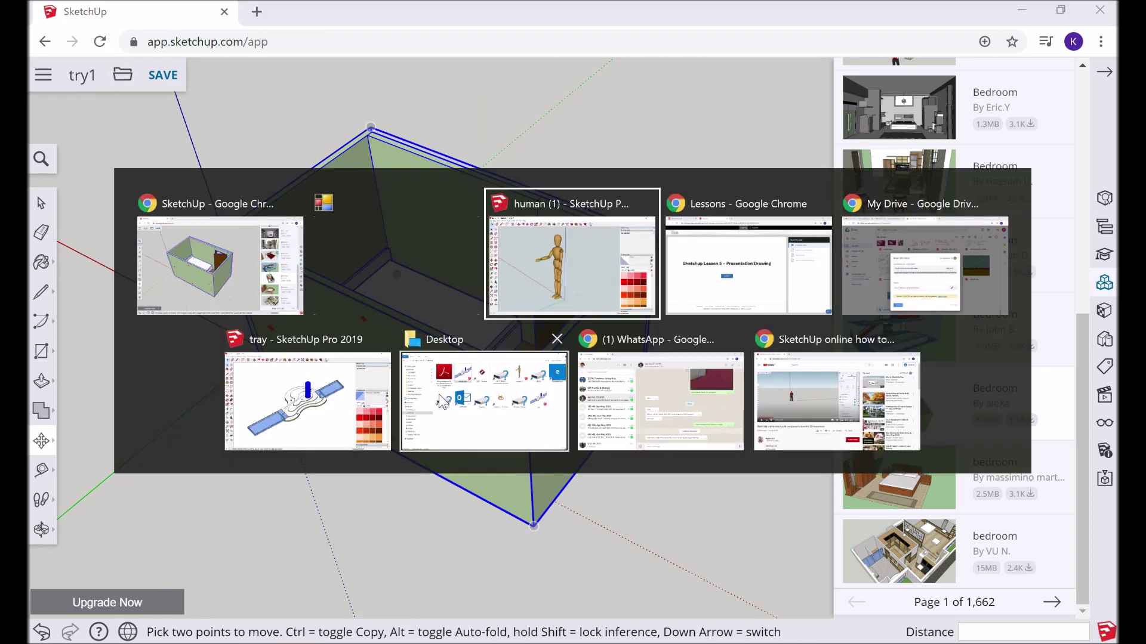
# - Go to SketchUp Lesson 5's Resources and follow the Drive link to human (1).skp
pyautogui.hotkey('alt', 'Tab')
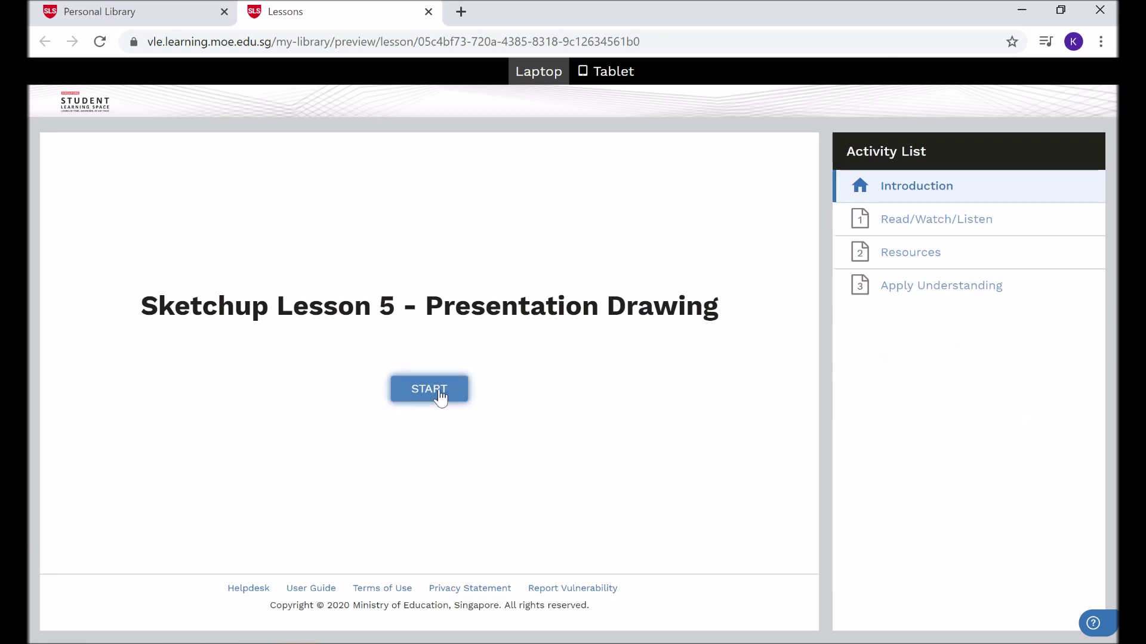
pyautogui.click(441, 397)
pyautogui.click(534, 564)
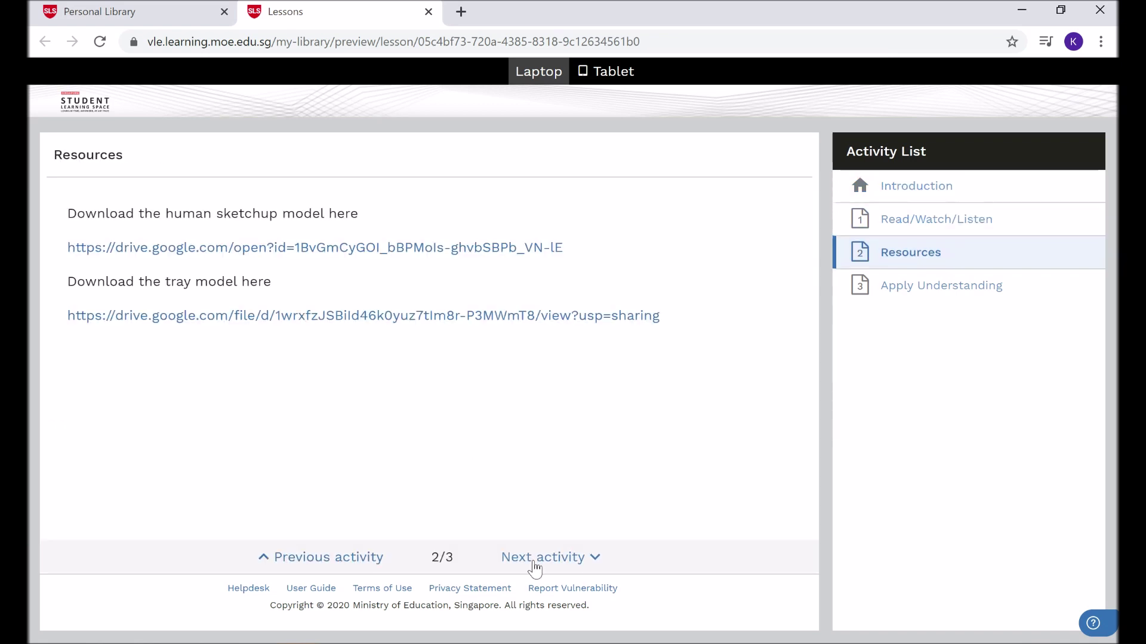
pyautogui.click(379, 250)
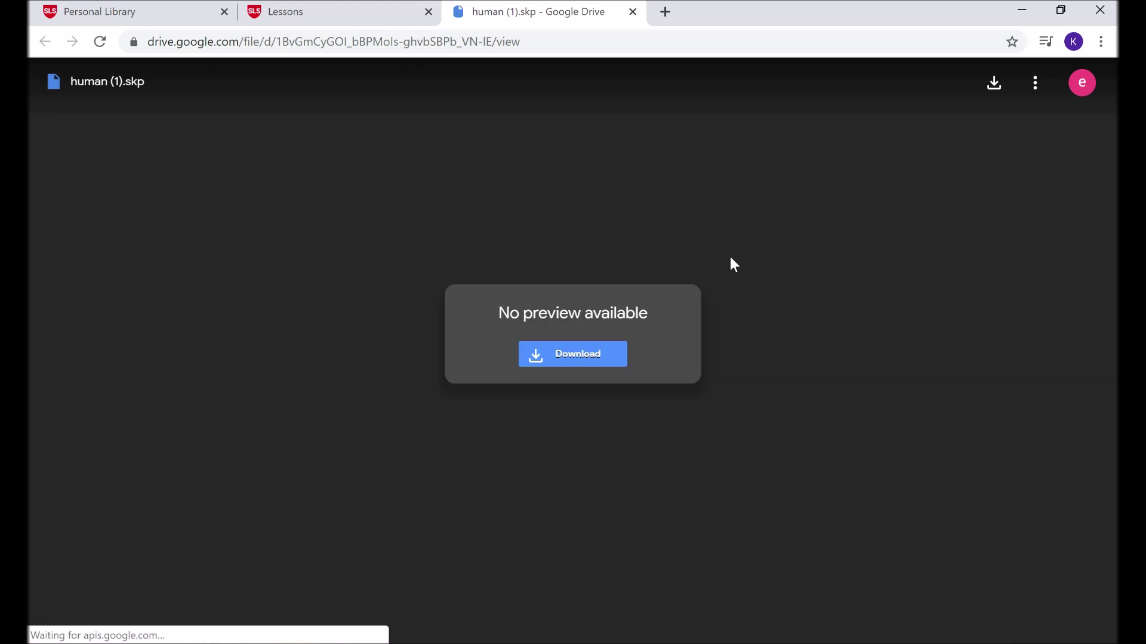
# - Download human (1).skp from Google Drive and show it in the Downloads folder
pyautogui.click(514, 321)
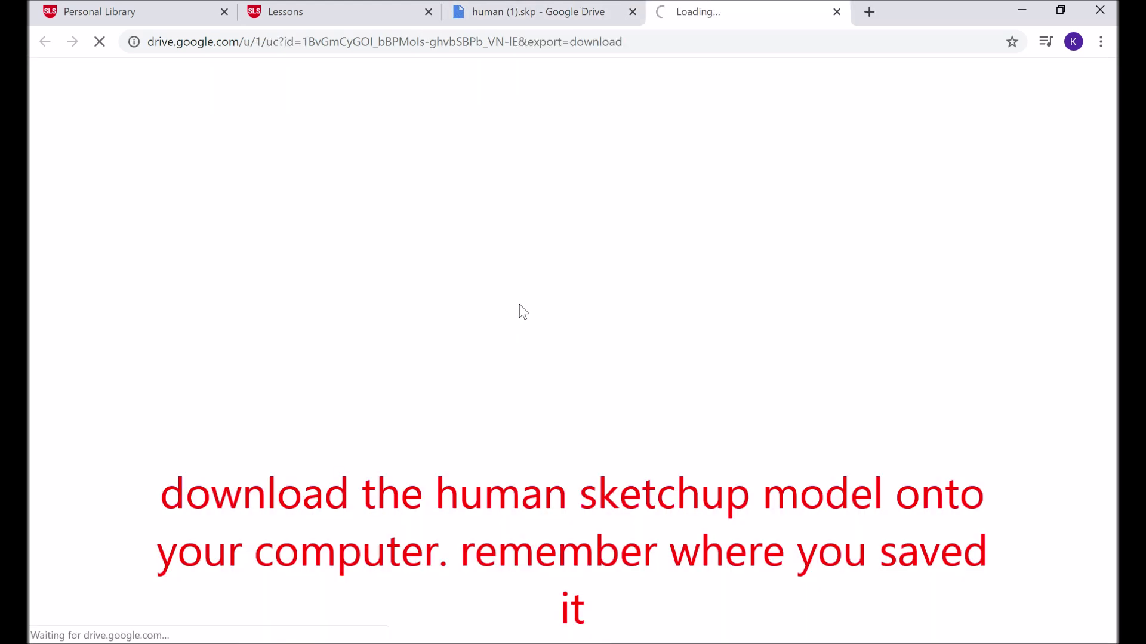
pyautogui.click(68, 294)
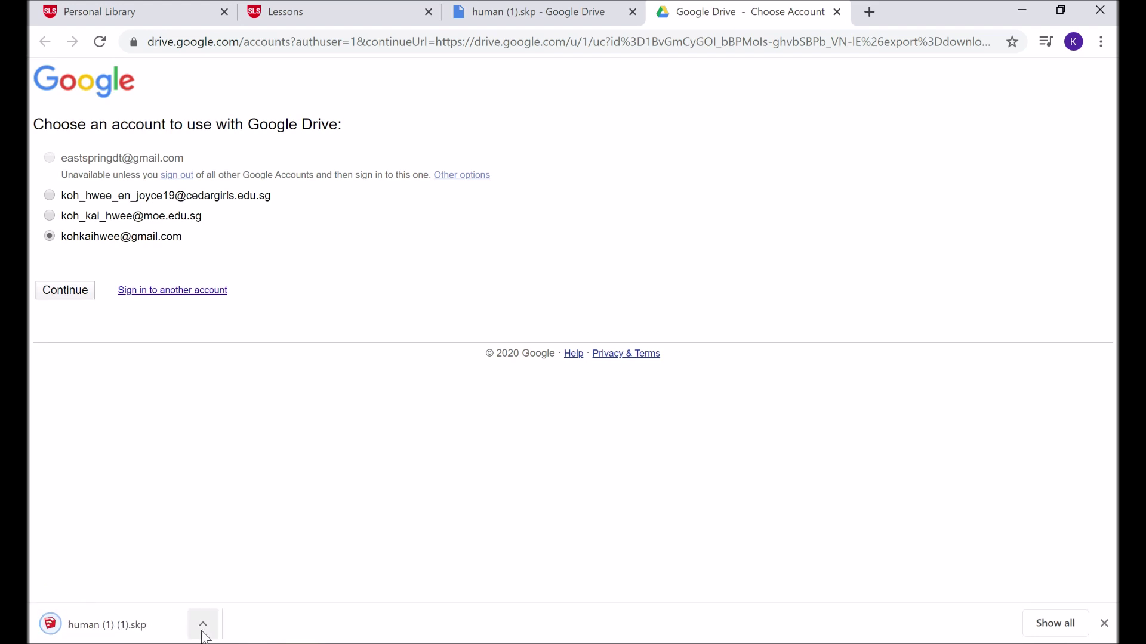
pyautogui.click(203, 636)
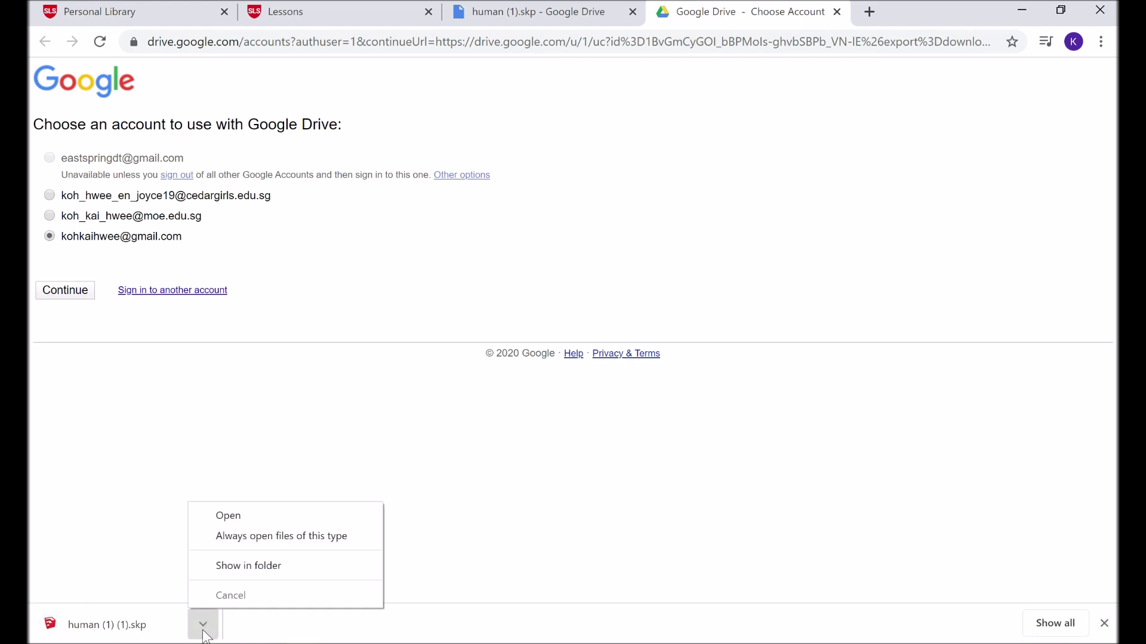
pyautogui.click(245, 567)
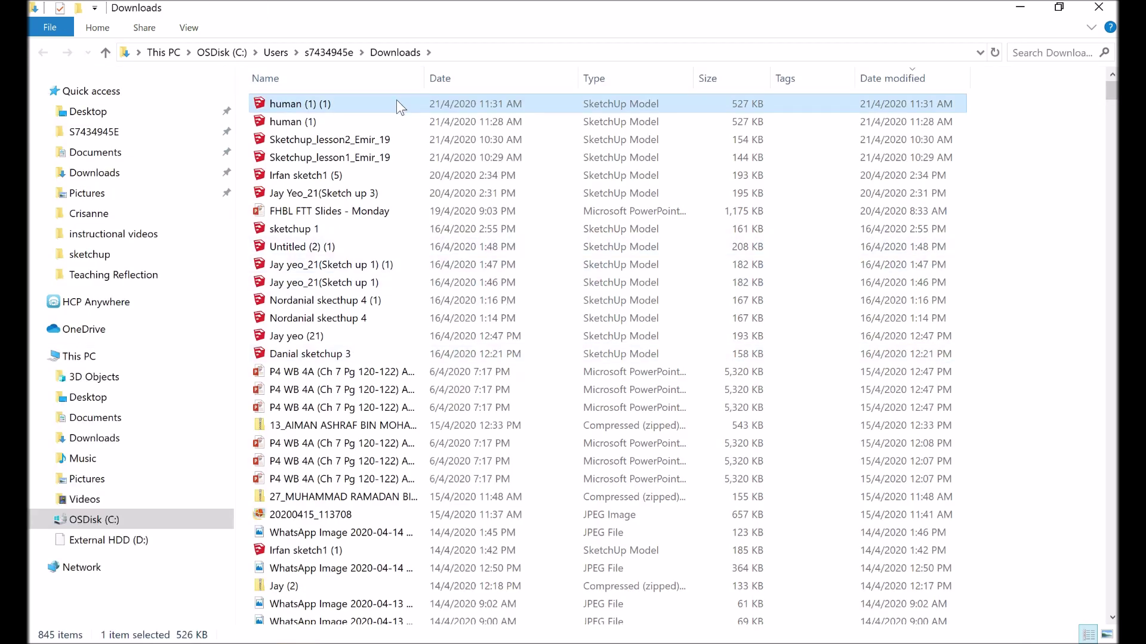
# - Move human (1) (1).skp from Downloads to the Desktop, then return to the browser
pyautogui.moveTo(397, 101); pyautogui.dragTo(122, 392)
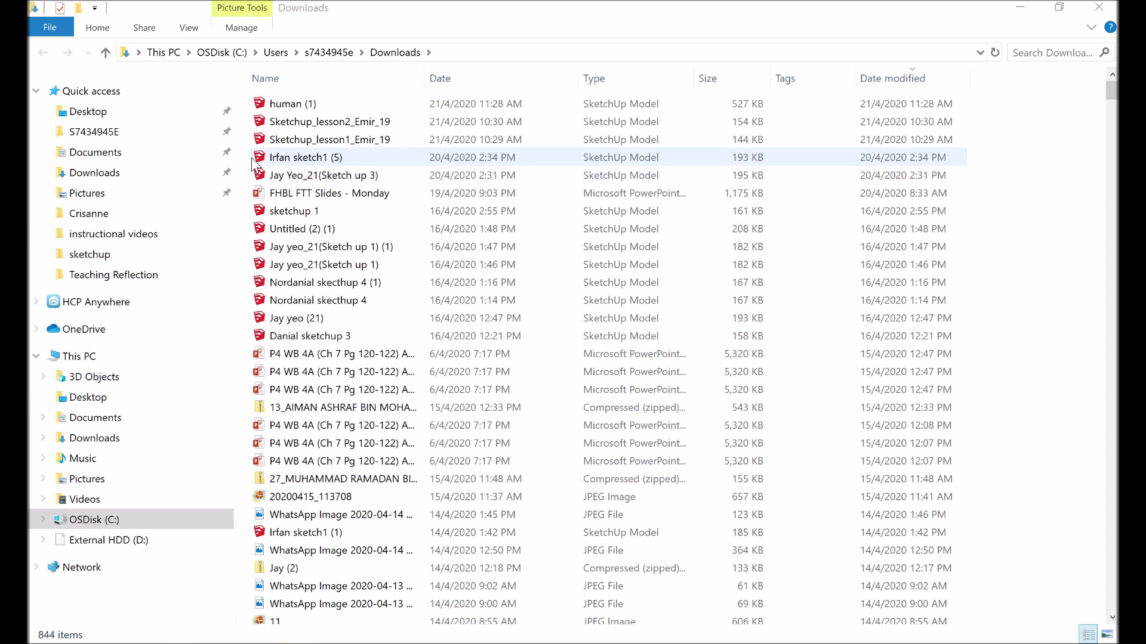
pyautogui.hotkey('alt', 'Tab')
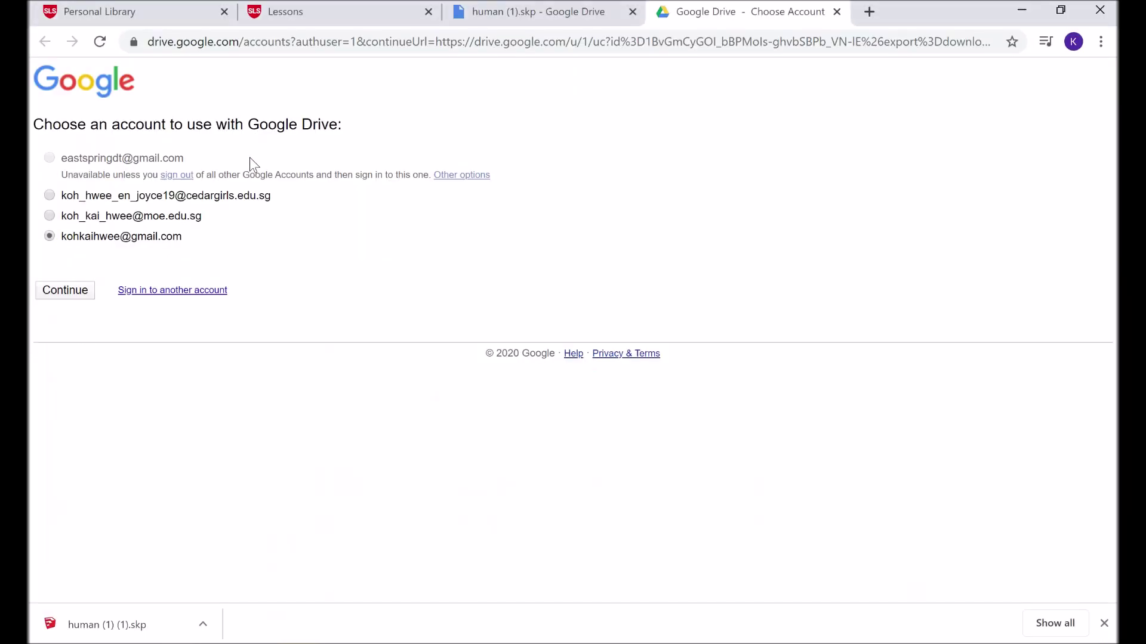
# - Close the human model's Drive tabs and open the tray model's link from Resources
pyautogui.click(837, 12)
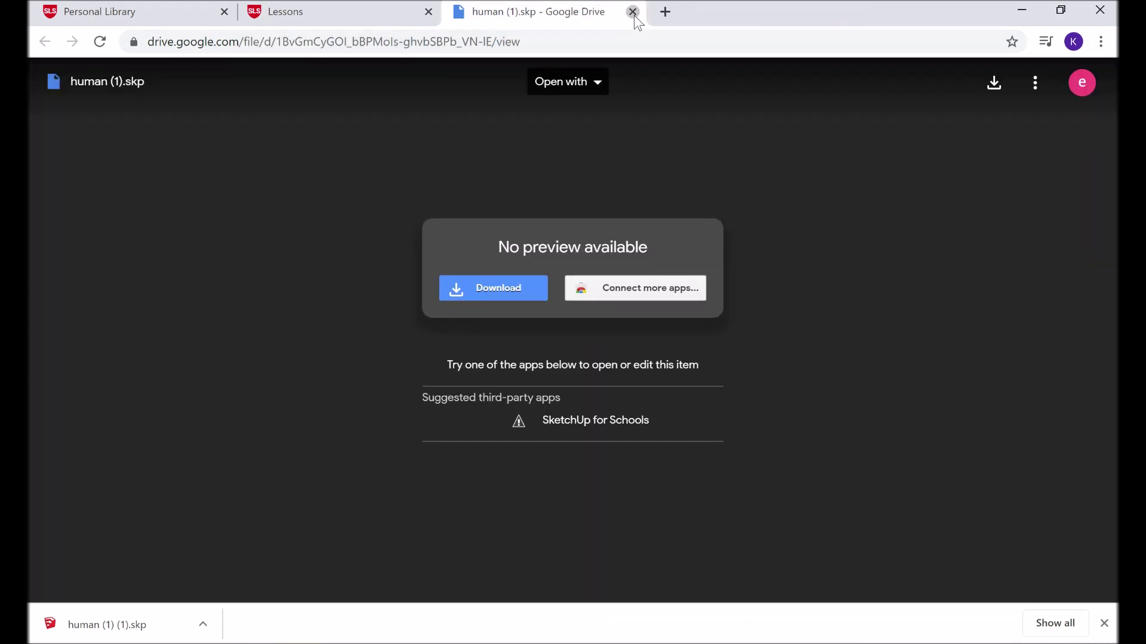
pyautogui.click(633, 12)
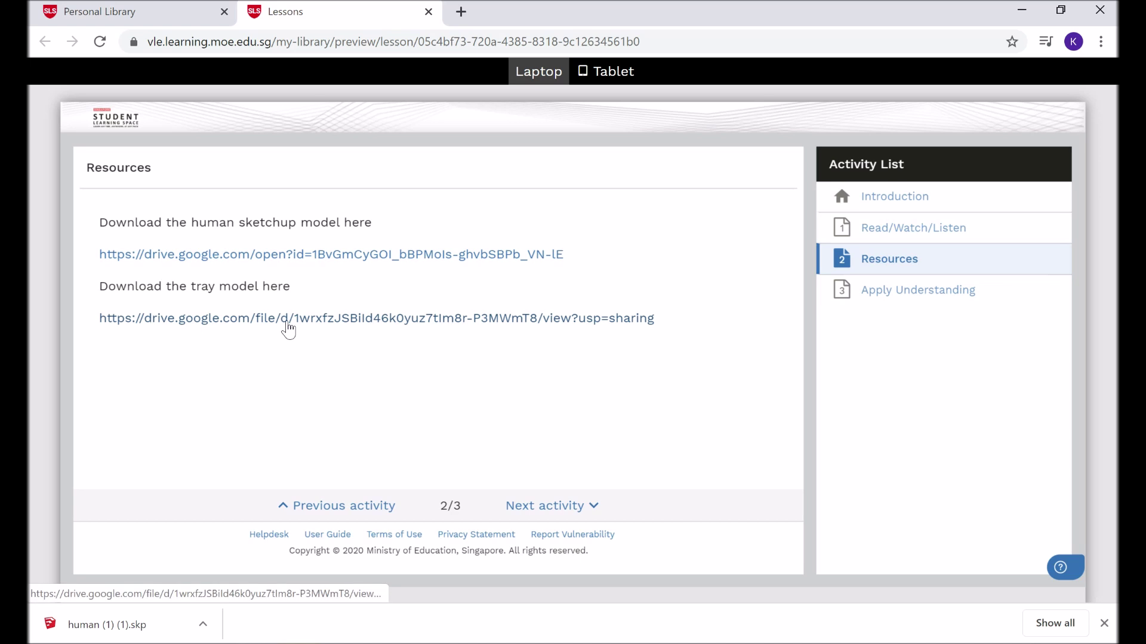
pyautogui.click(286, 323)
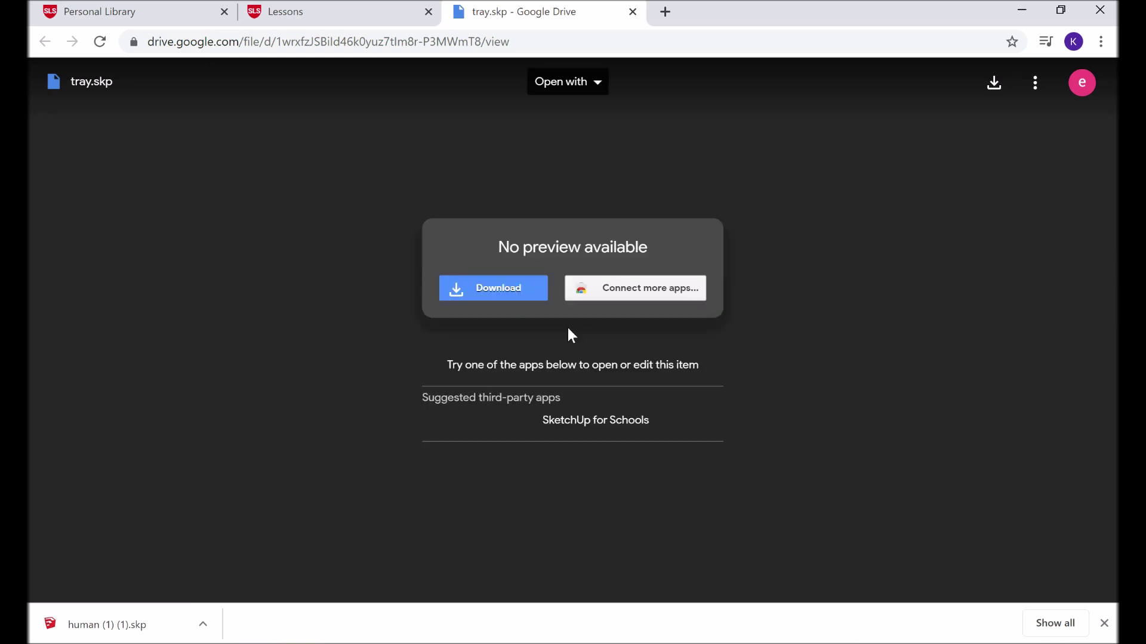
# - Download tray.skp from Google Drive and show it in the Downloads folder
pyautogui.click(502, 298)
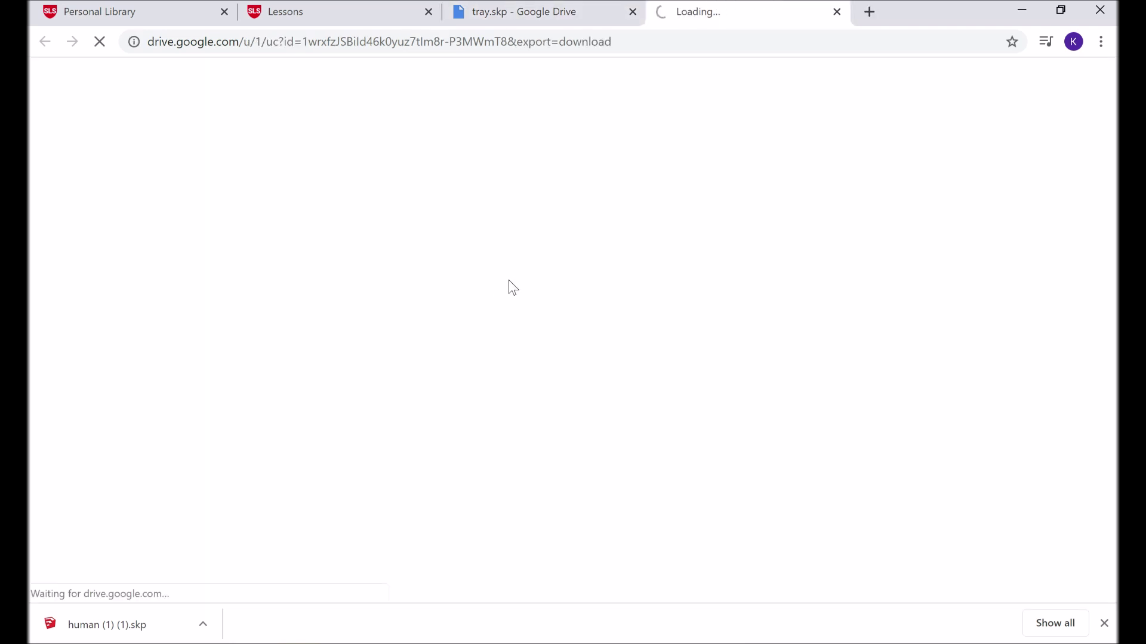
pyautogui.click(78, 295)
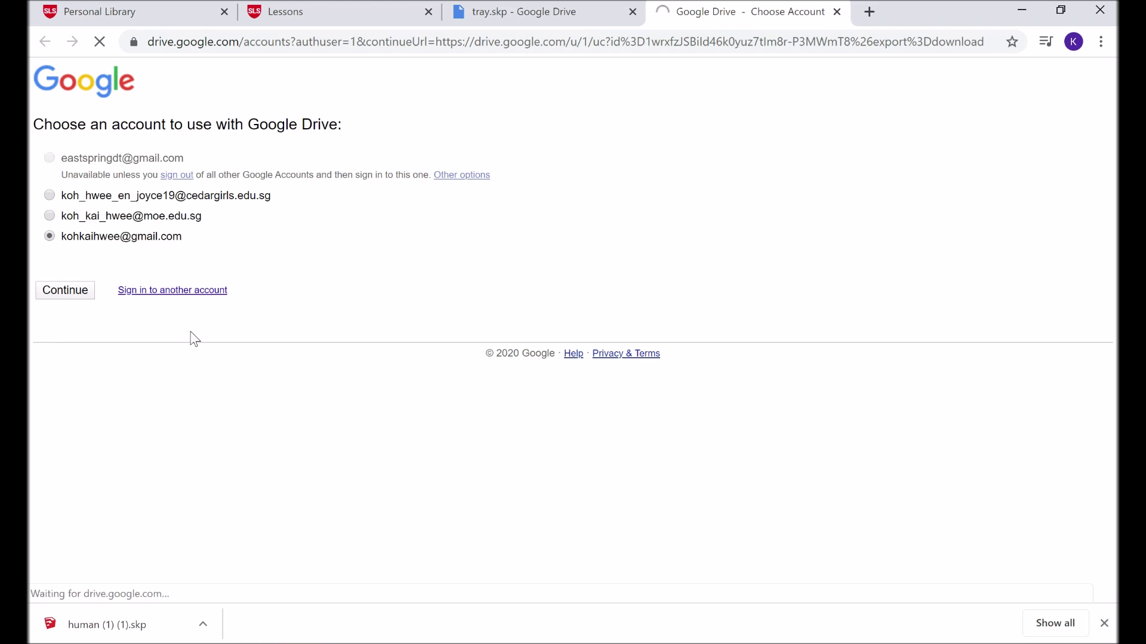
pyautogui.click(203, 625)
pyautogui.click(237, 571)
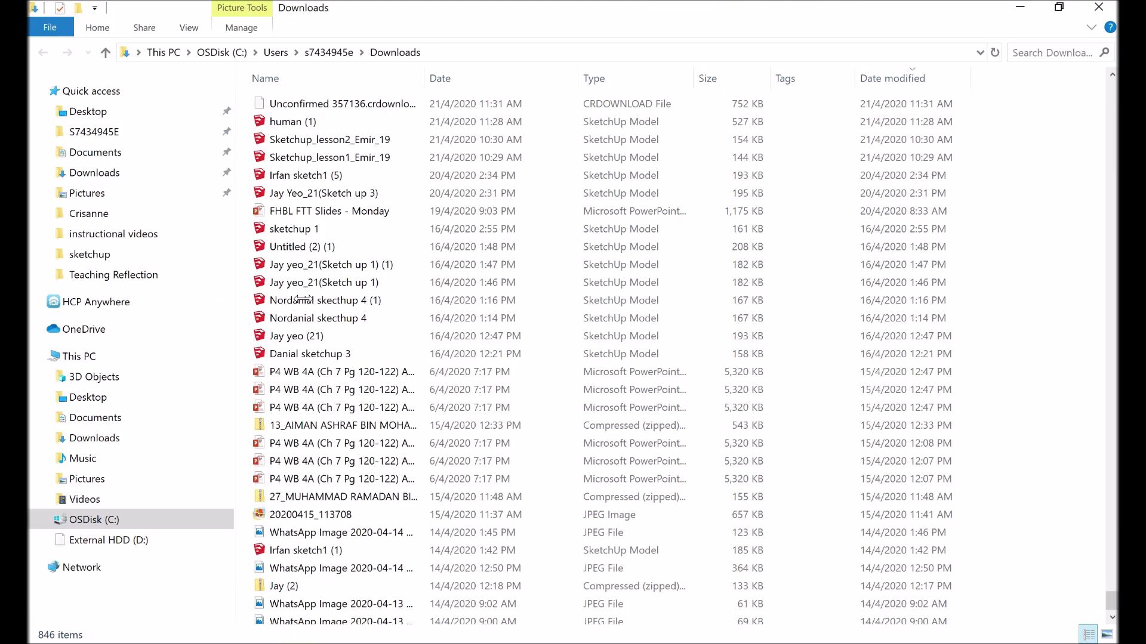
# - Copy tray.skp onto the Desktop, dismiss the folder-in-use warning, and return to SketchUp
pyautogui.rightClick(382, 617)
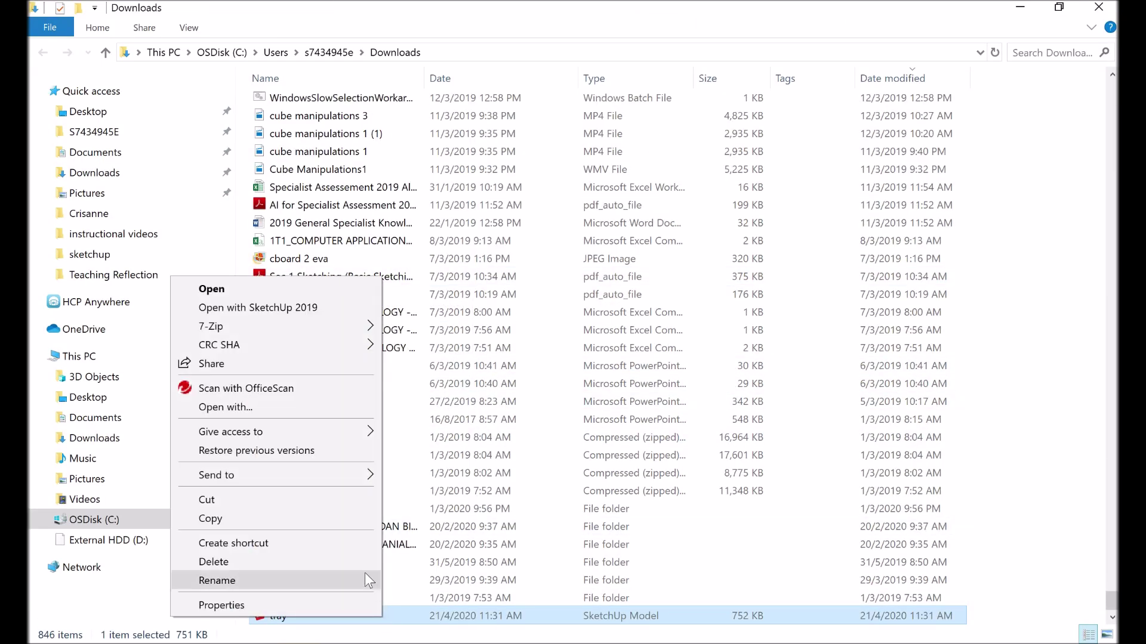
pyautogui.click(210, 519)
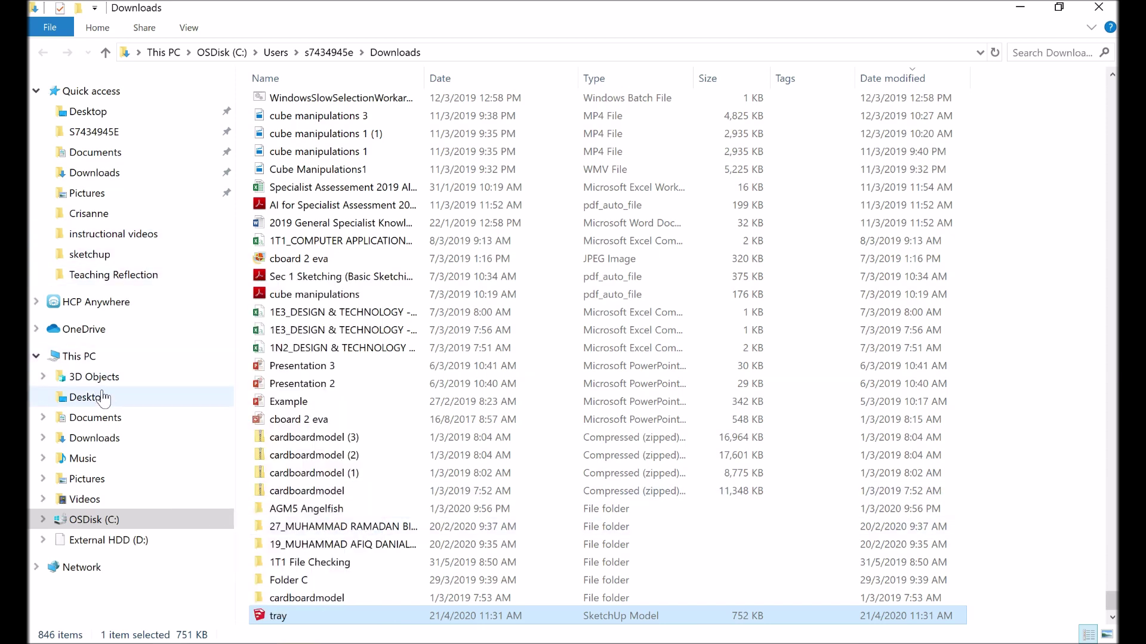
pyautogui.click(100, 398)
pyautogui.rightClick(478, 457)
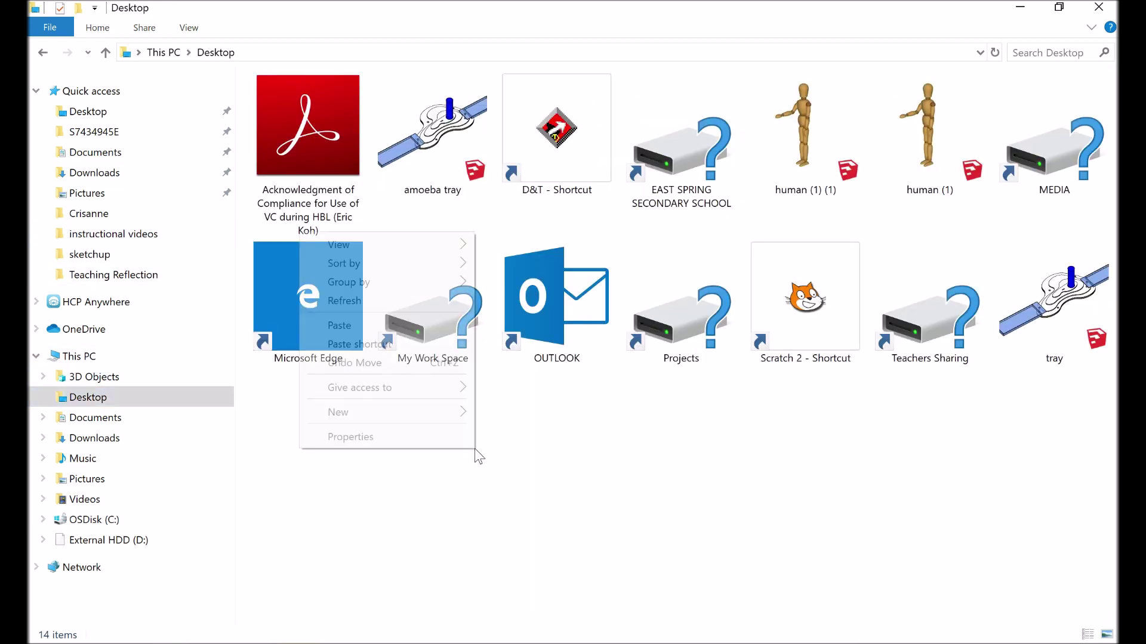
pyautogui.click(402, 328)
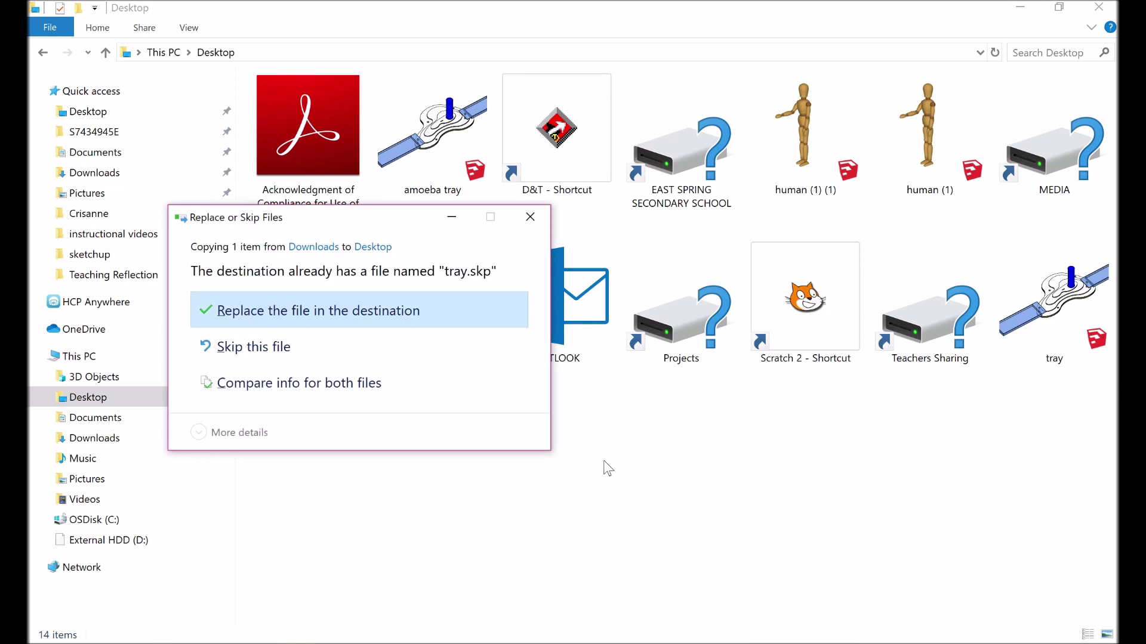
pyautogui.click(334, 312)
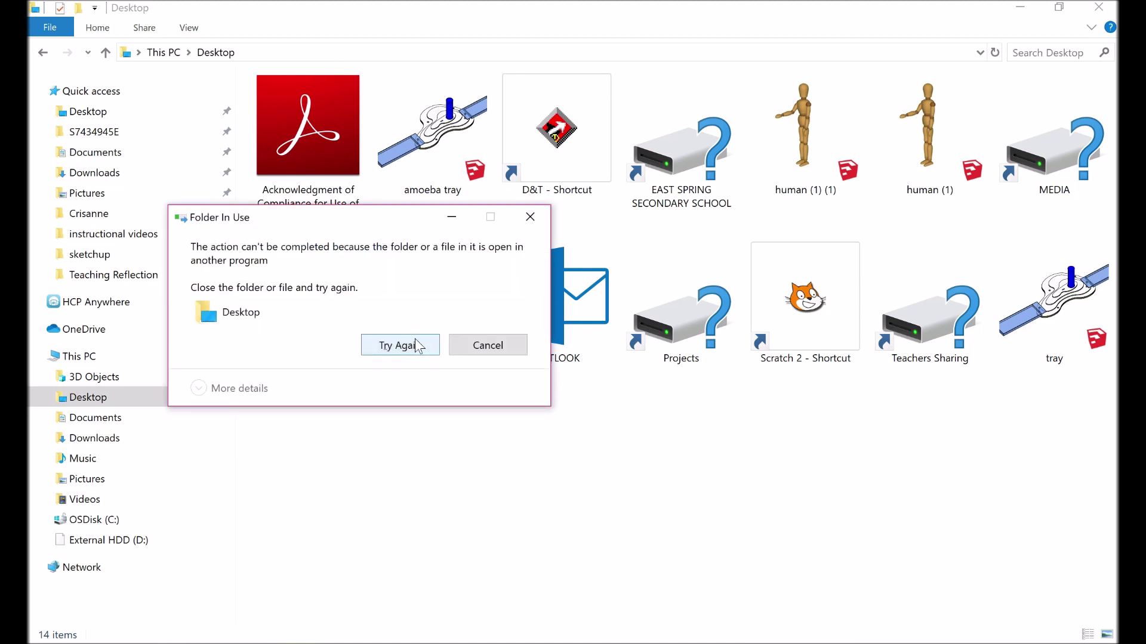
pyautogui.click(415, 345)
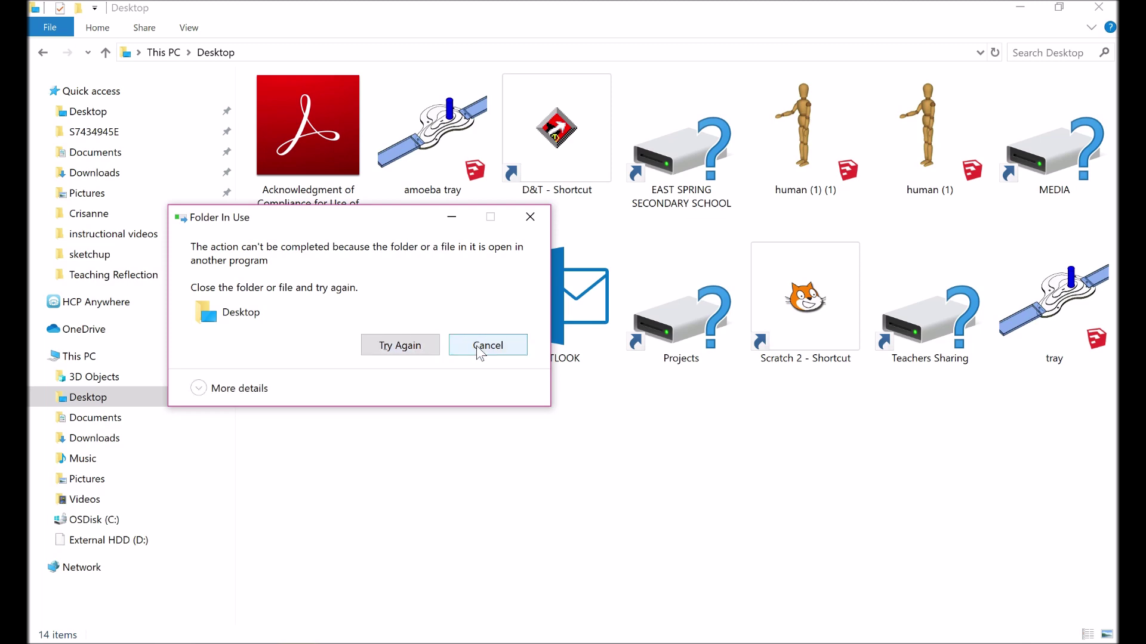
pyautogui.hotkey('alt', 'Tab')
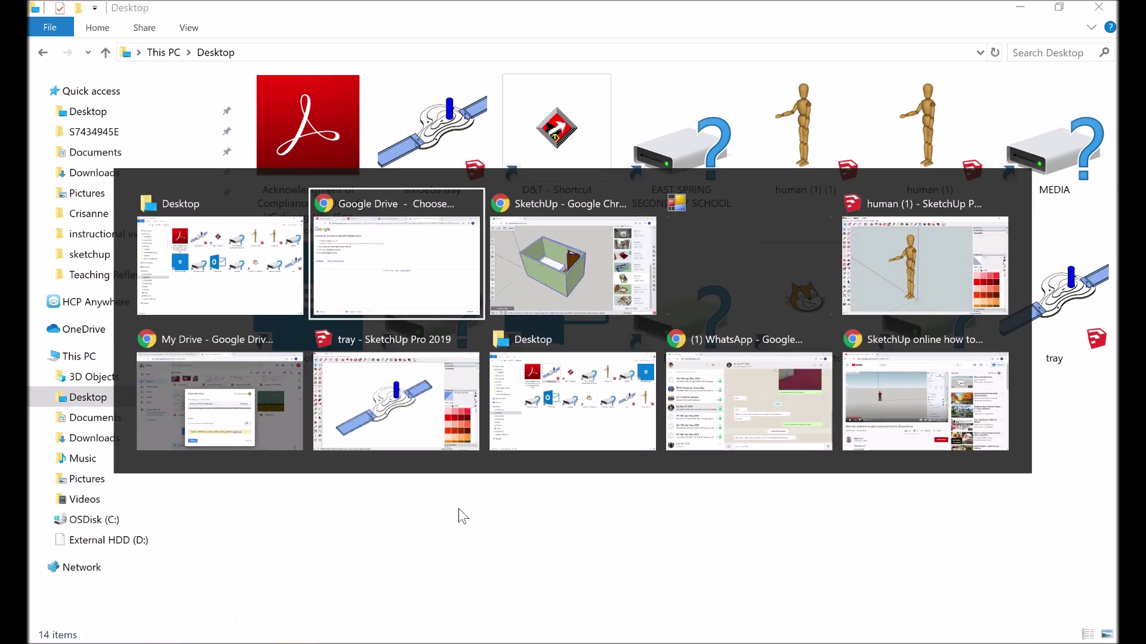
pyautogui.hotkey('alt', 'Tab')
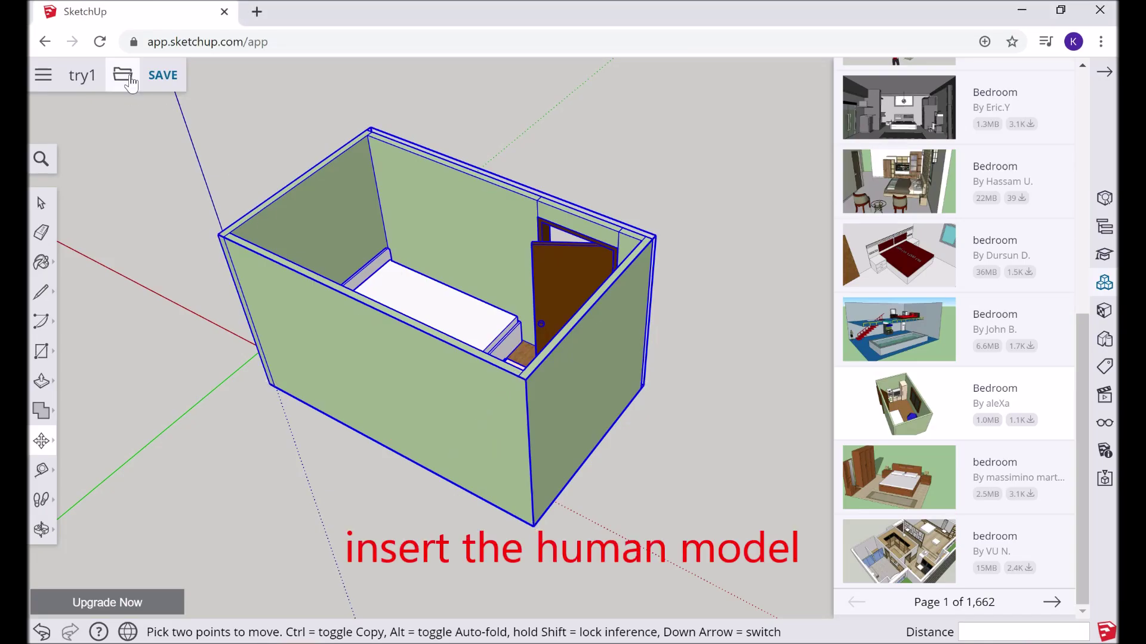
# - Insert the human (1) mannequin from the computer as a component and place it behind the bedroom
pyautogui.click(127, 75)
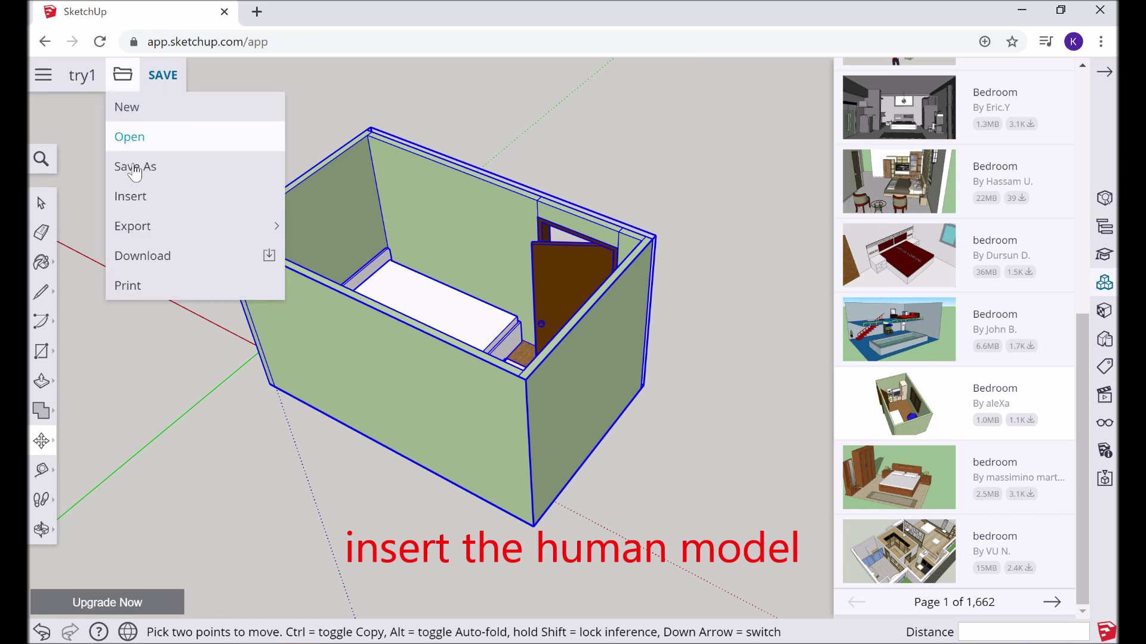
pyautogui.click(134, 195)
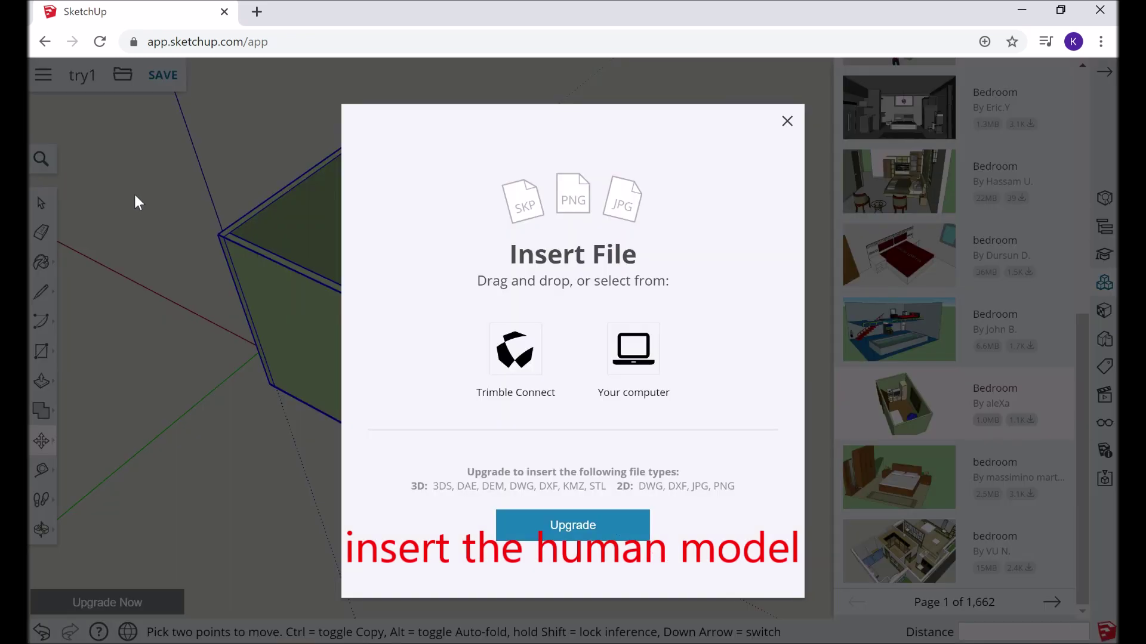
pyautogui.click(636, 364)
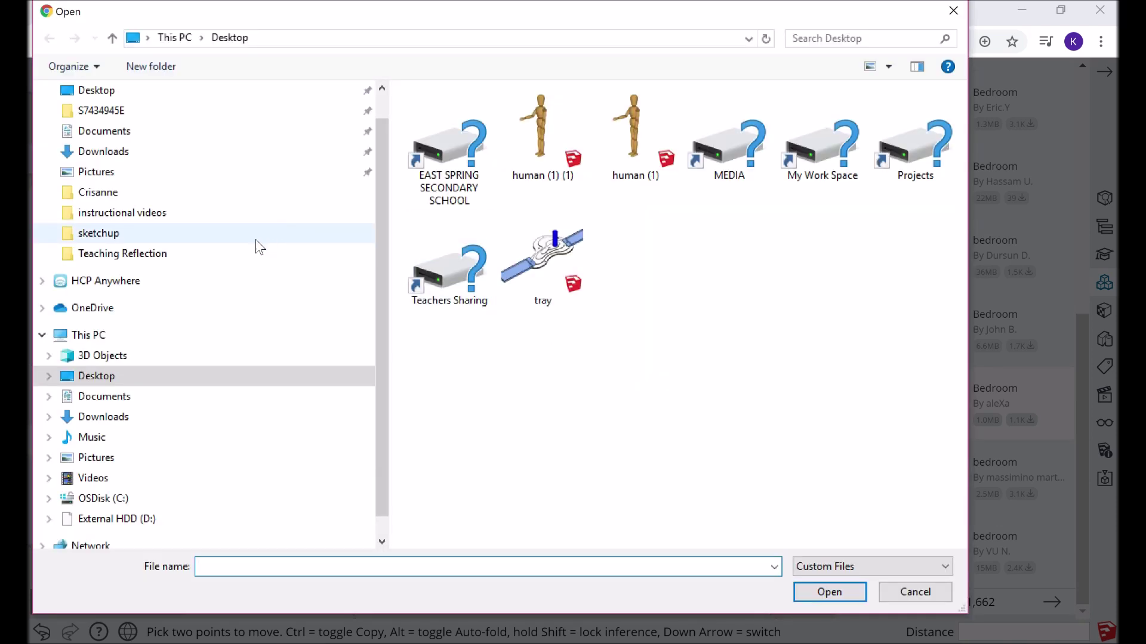
pyautogui.click(634, 138)
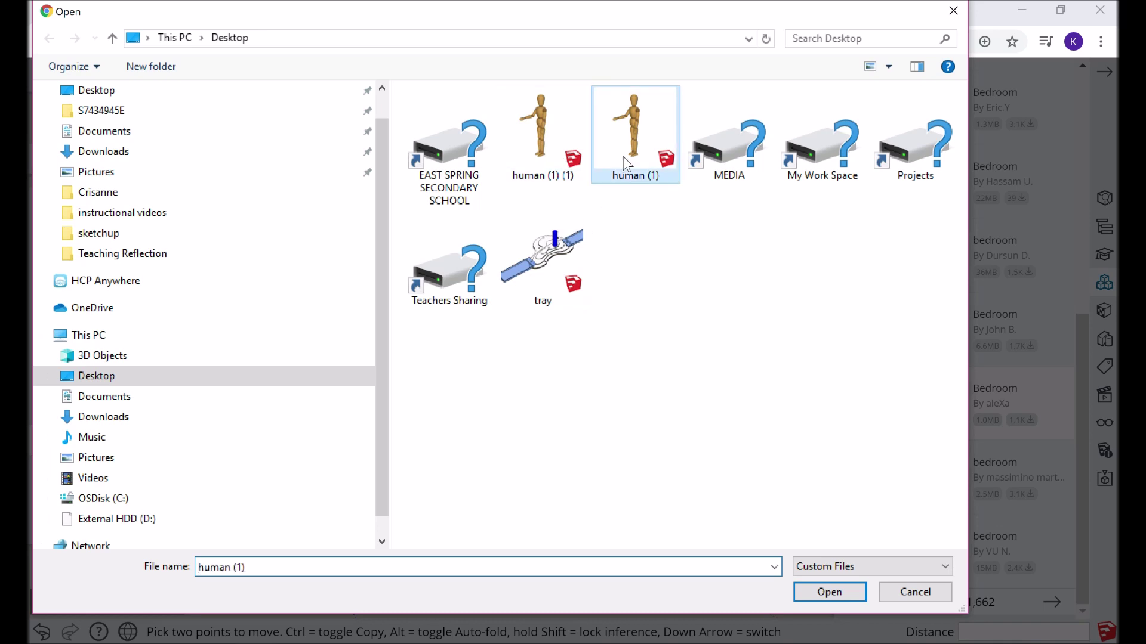
pyautogui.click(830, 592)
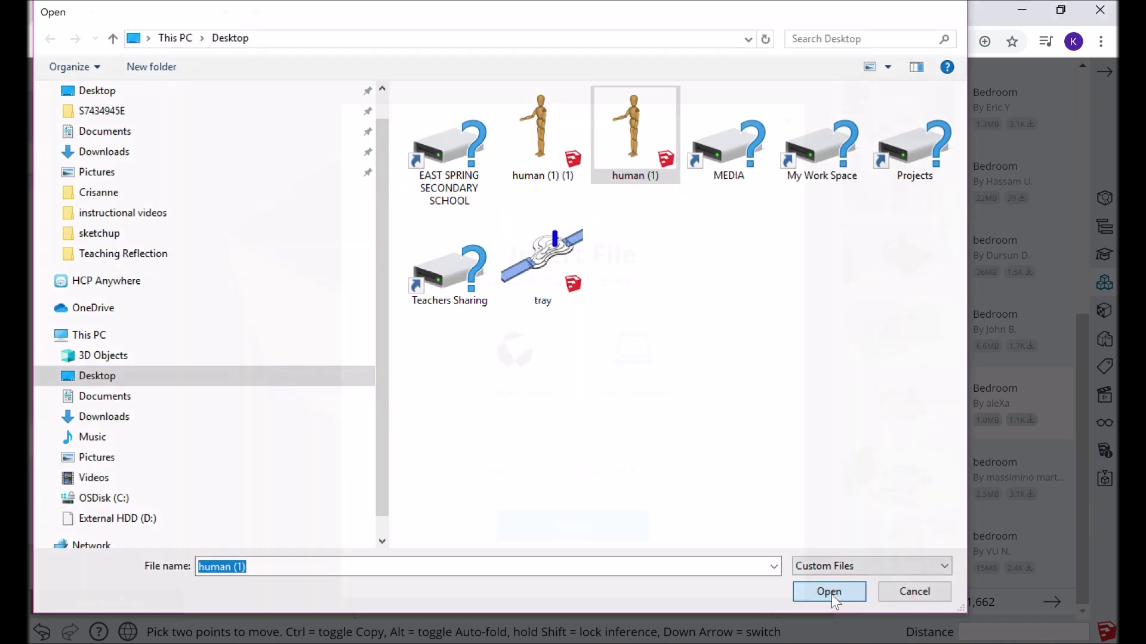
pyautogui.click(610, 481)
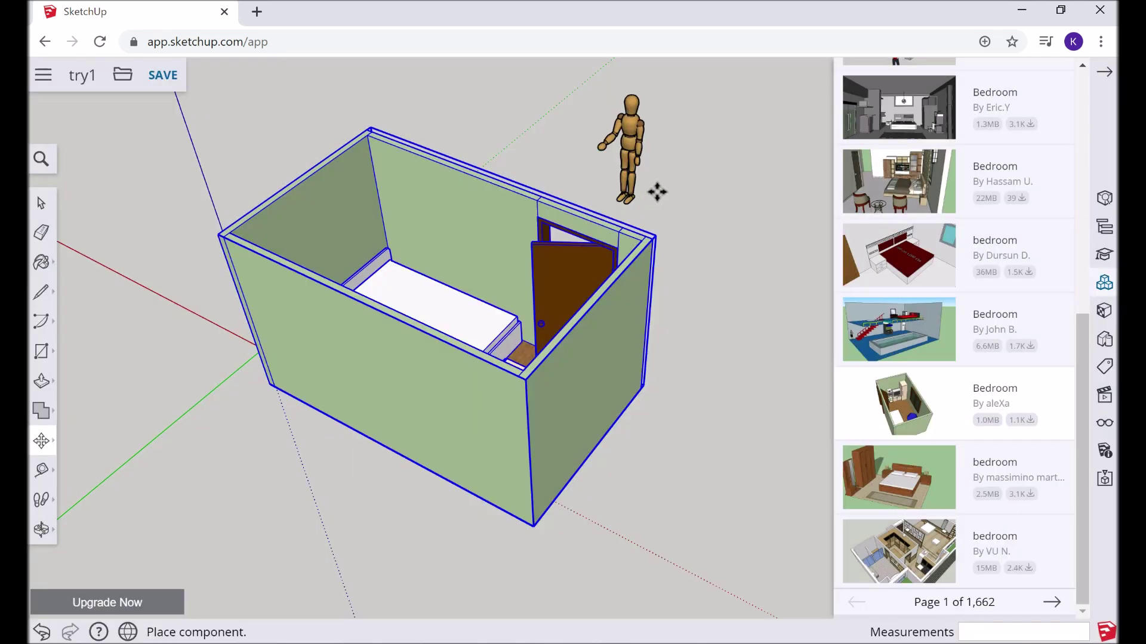
pyautogui.hotkey('alt', 'Tab')
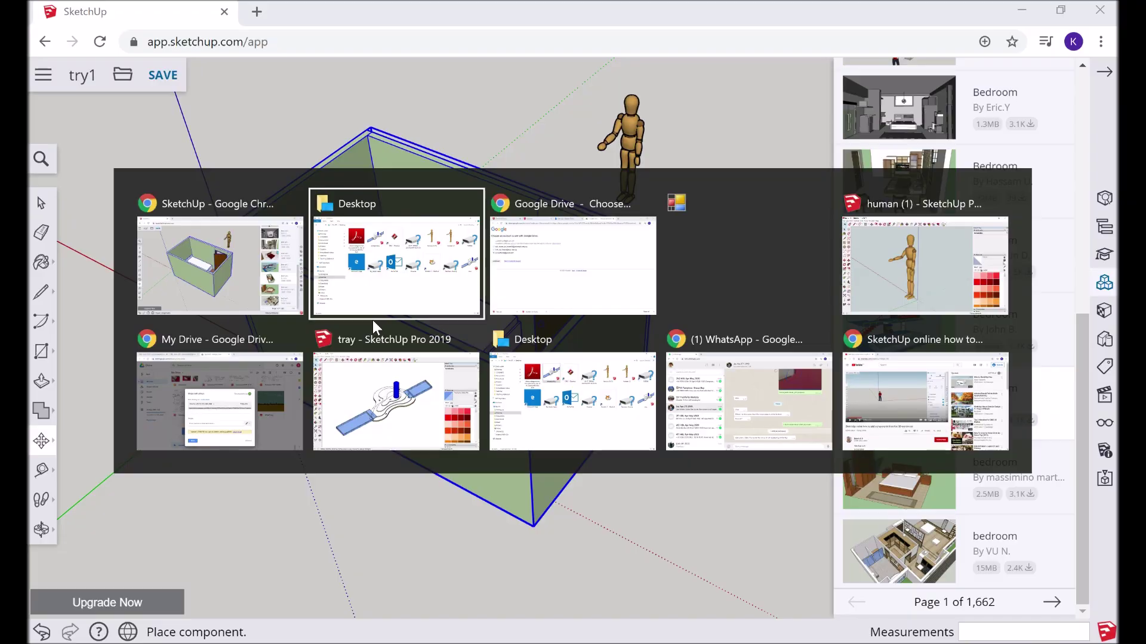
pyautogui.hotkey('alt', 'Tab')
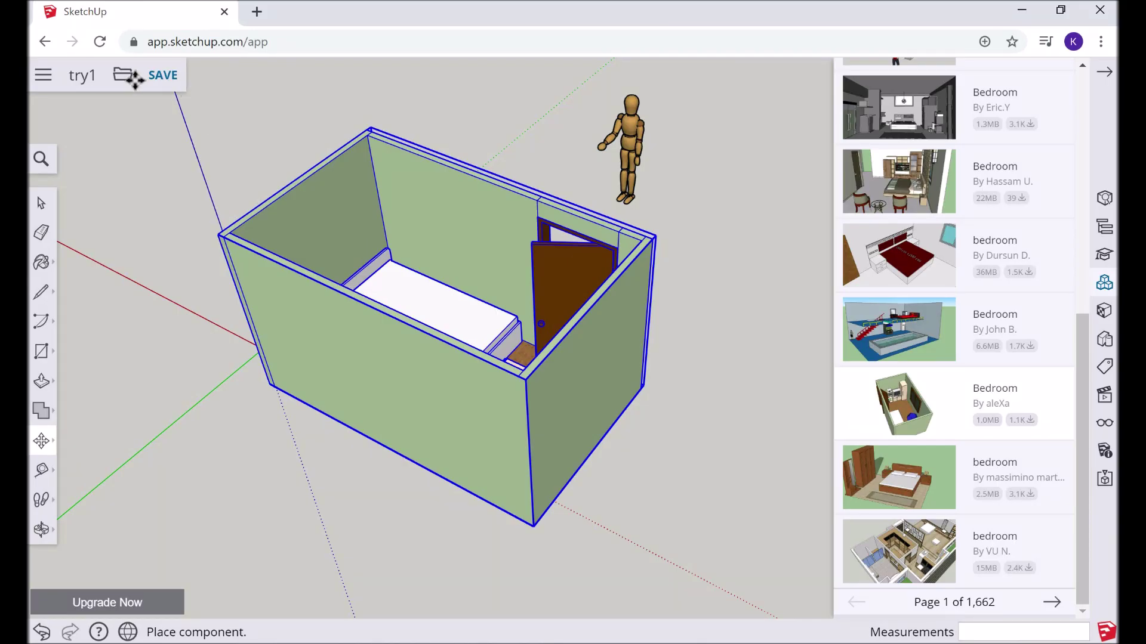
pyautogui.press('Escape')
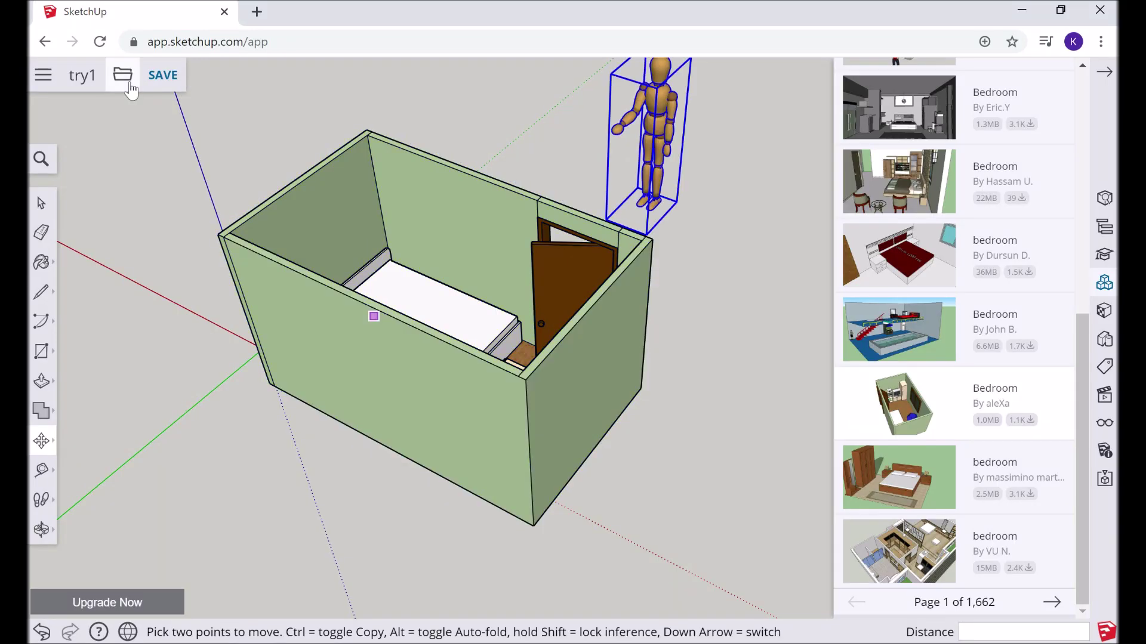
# - Insert the tray model as a component and place it outside the bedroom's left corner
pyautogui.click(122, 75)
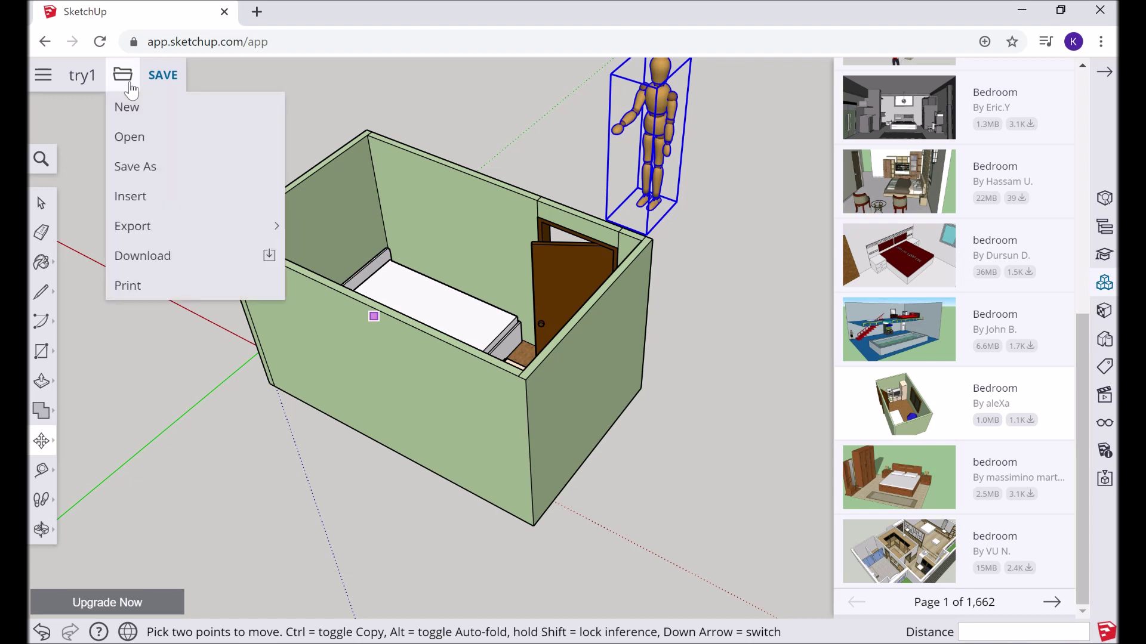
pyautogui.click(137, 197)
pyautogui.click(629, 374)
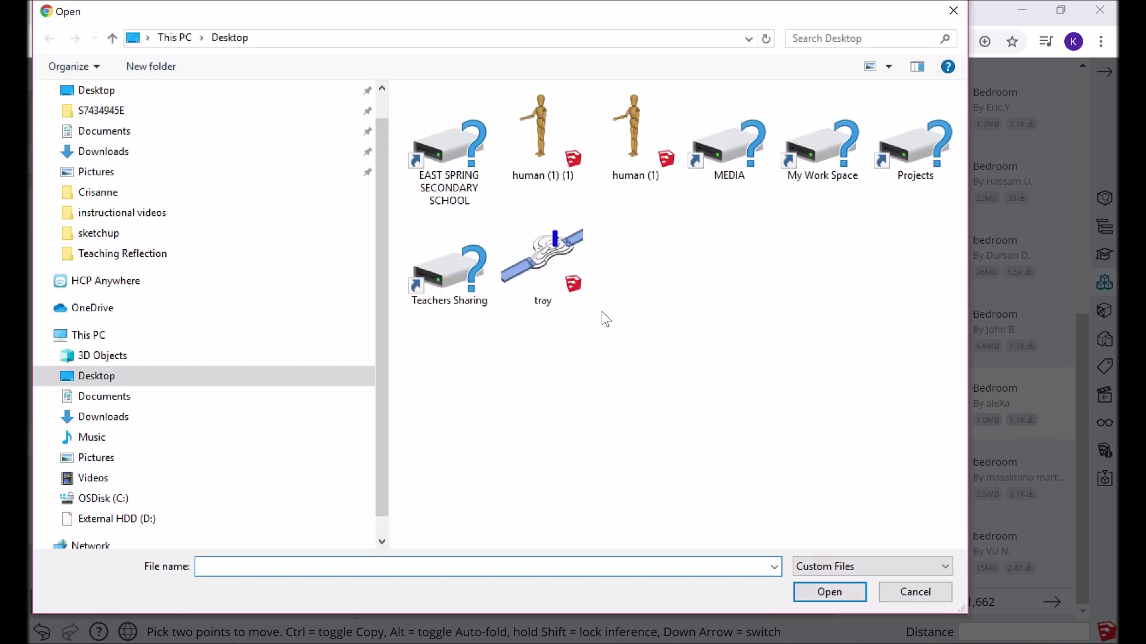
pyautogui.click(542, 263)
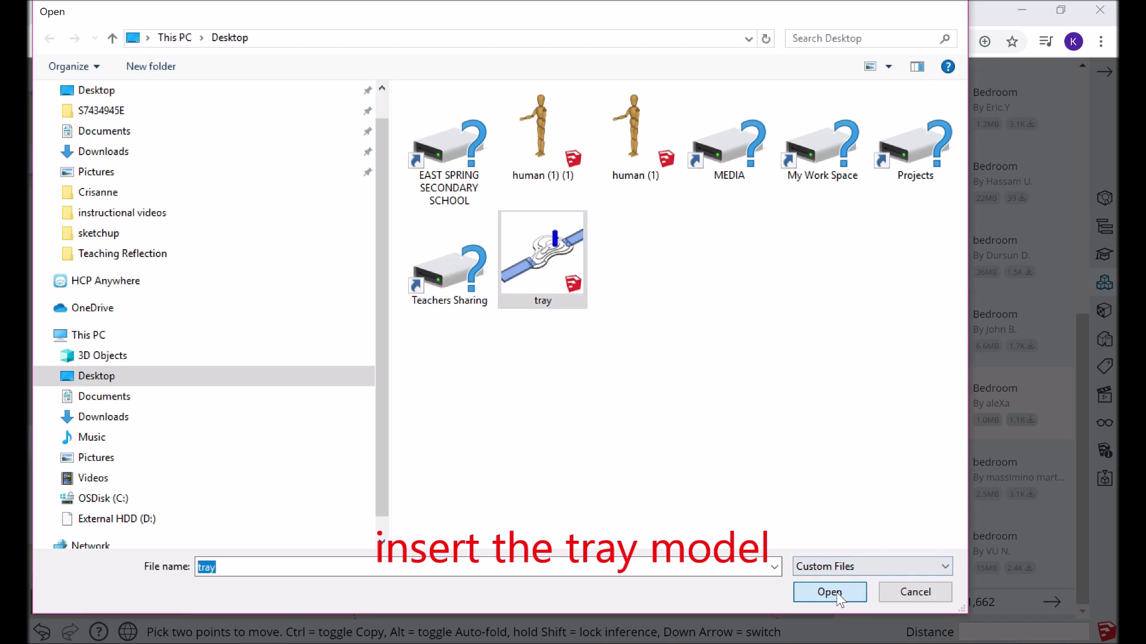
pyautogui.click(830, 592)
pyautogui.click(620, 478)
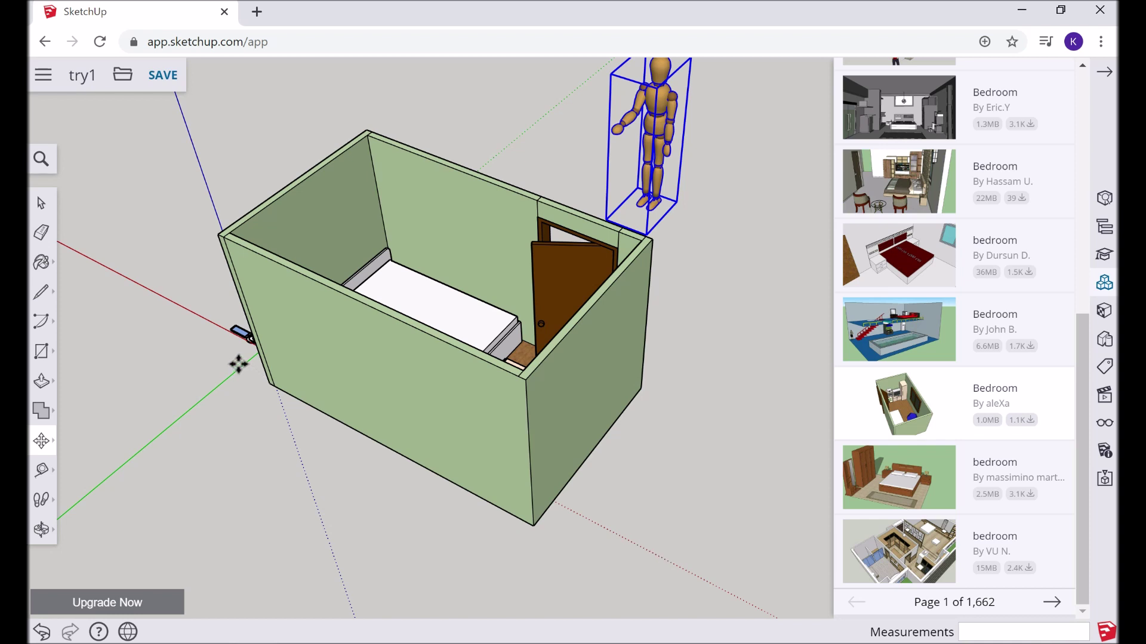
pyautogui.click(270, 382)
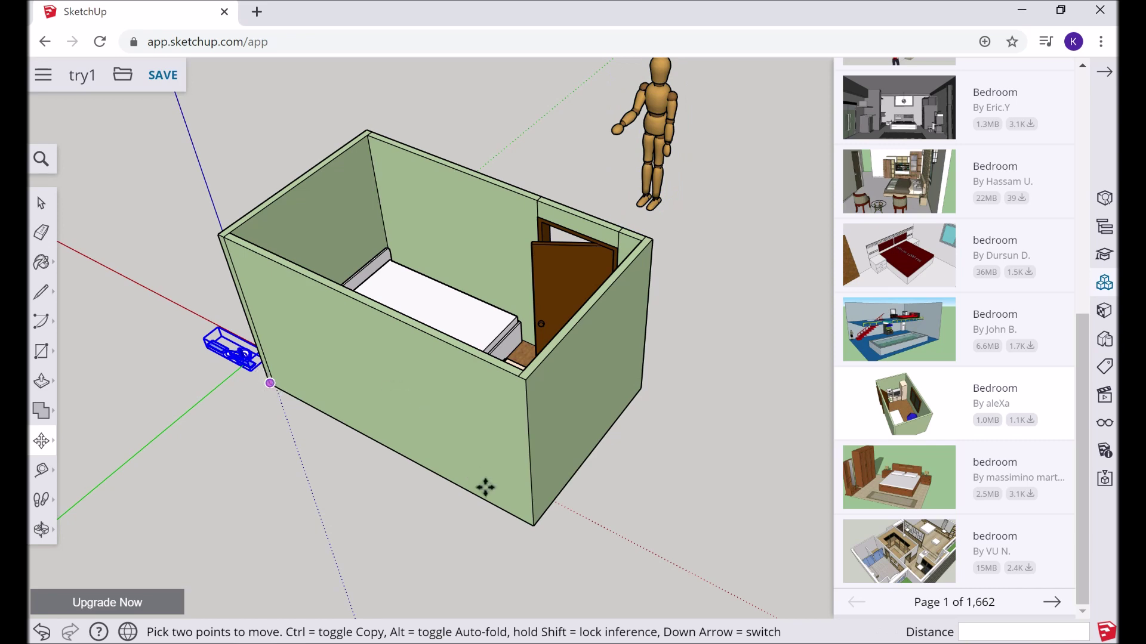
pyautogui.moveTo(260, 525)
pyautogui.mouseDown(button='middle')
pyautogui.moveTo(374, 514)
pyautogui.moveTo(491, 468)
pyautogui.moveTo(578, 386)
pyautogui.moveTo(590, 340)
pyautogui.moveTo(573, 322)
pyautogui.mouseUp(button='middle')
pyautogui.click(41, 440)
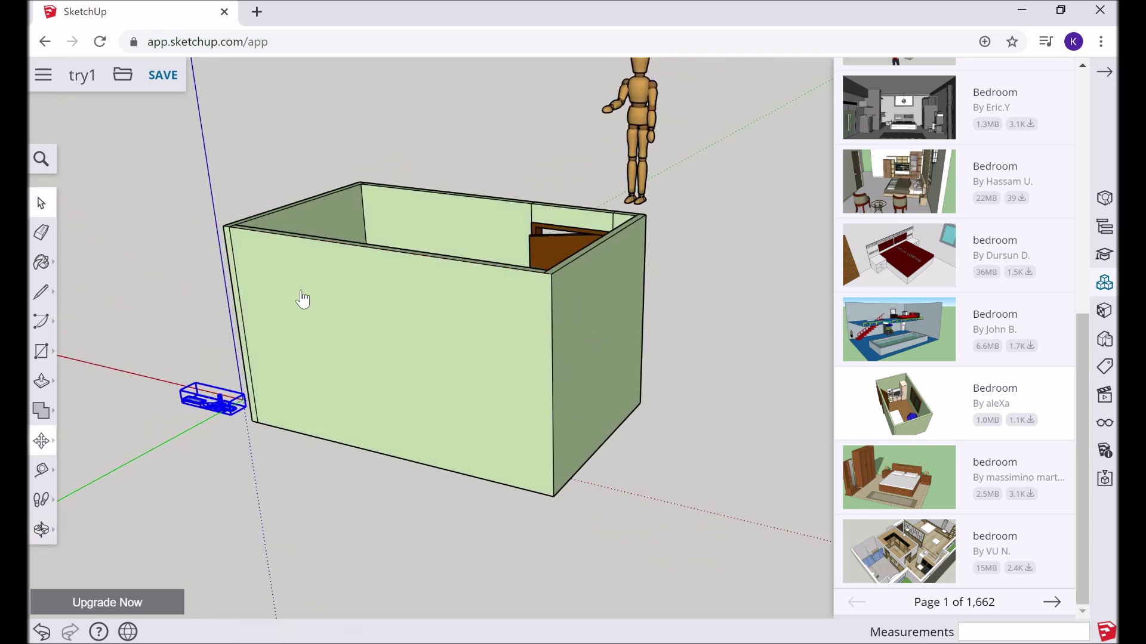
# - Open the bedroom group for editing and delete its front wall faces
pyautogui.press('space')
pyautogui.click(550, 478)
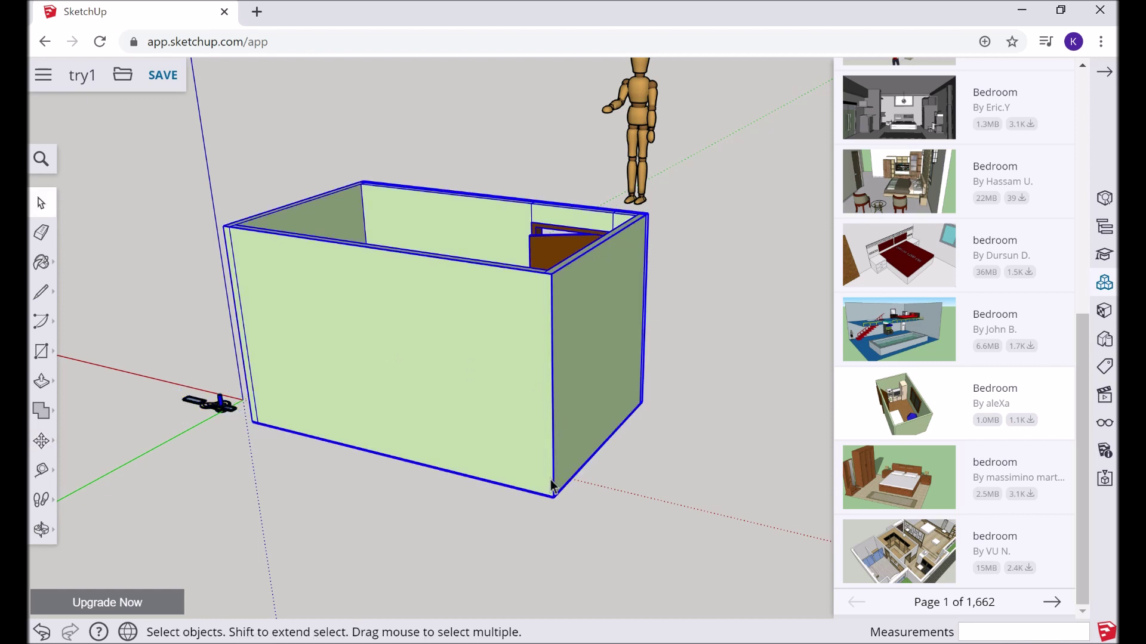
pyautogui.doubleClick(525, 456)
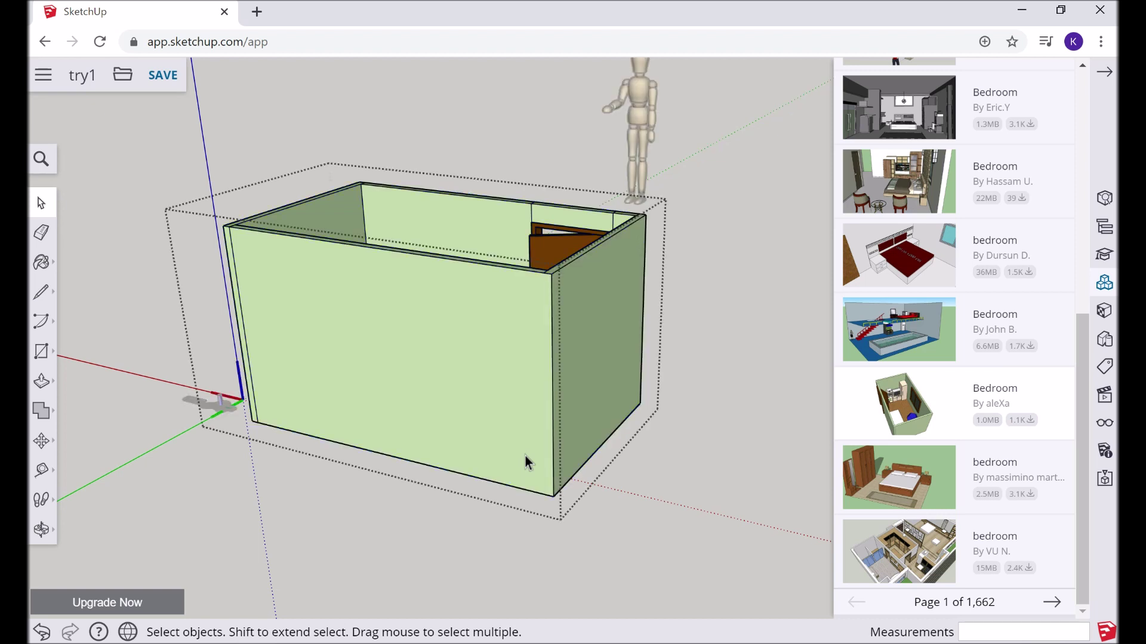
pyautogui.click(525, 456)
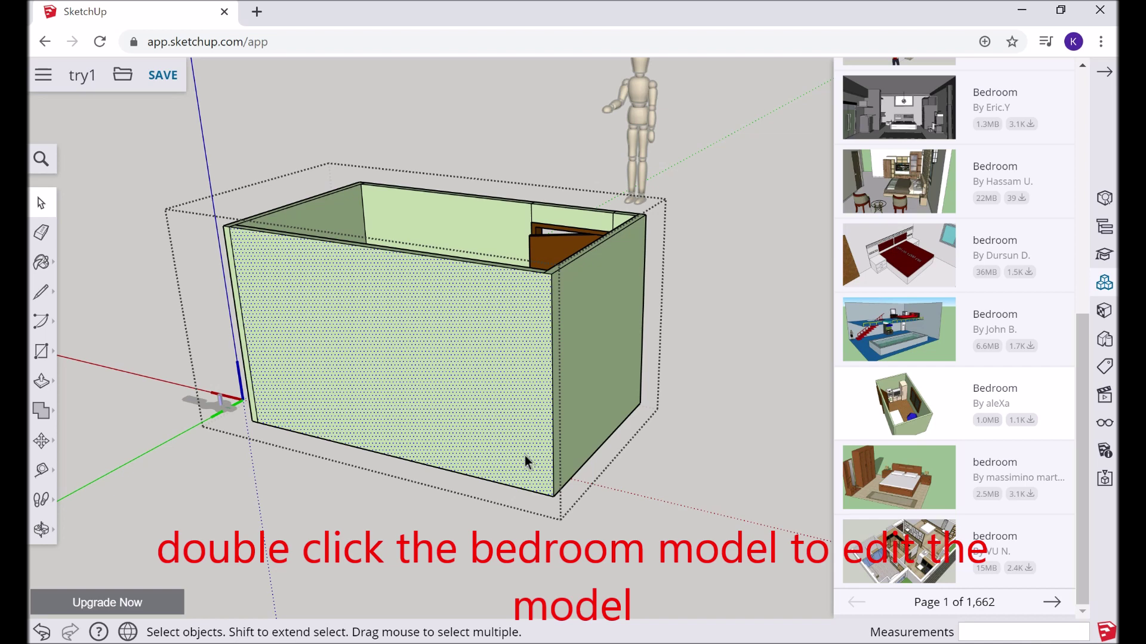
pyautogui.press('Delete')
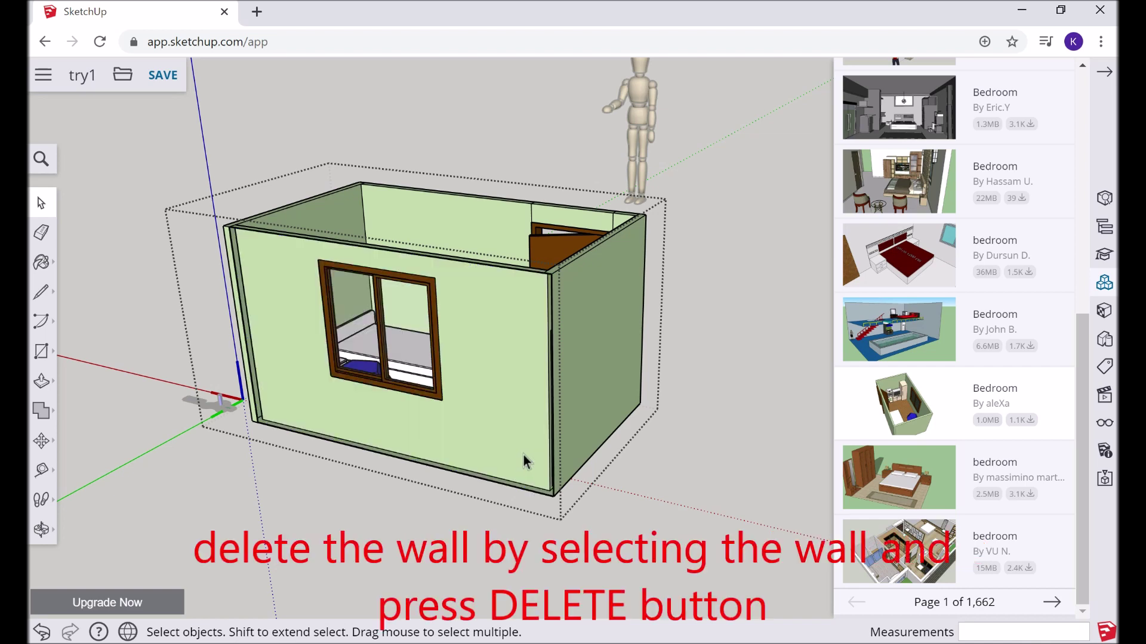
pyautogui.click(501, 431)
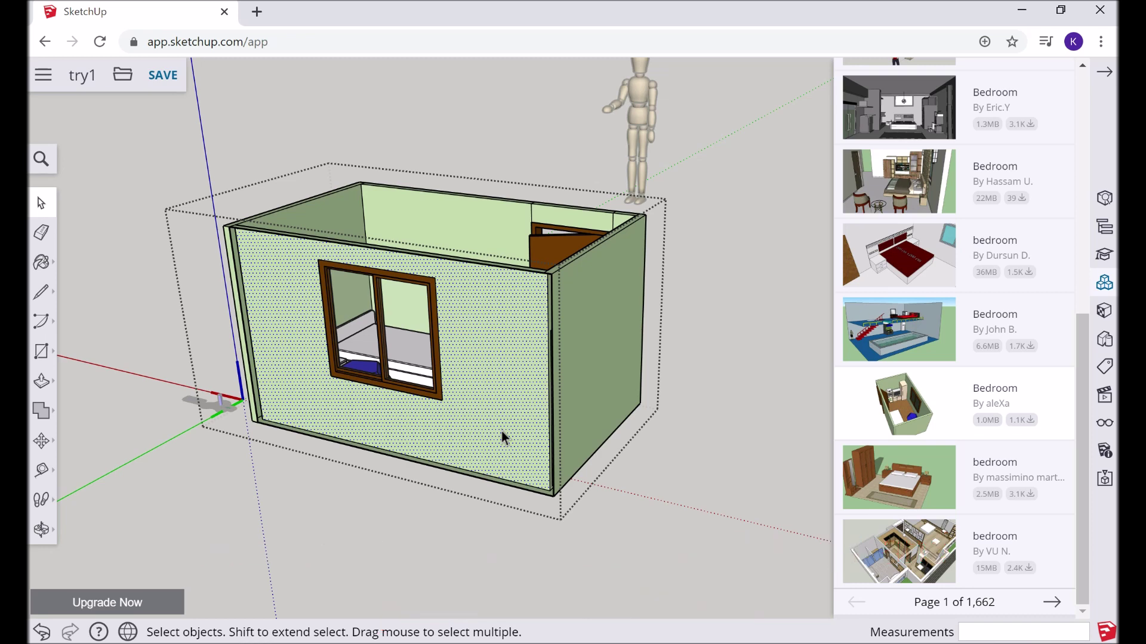
pyautogui.press('Delete')
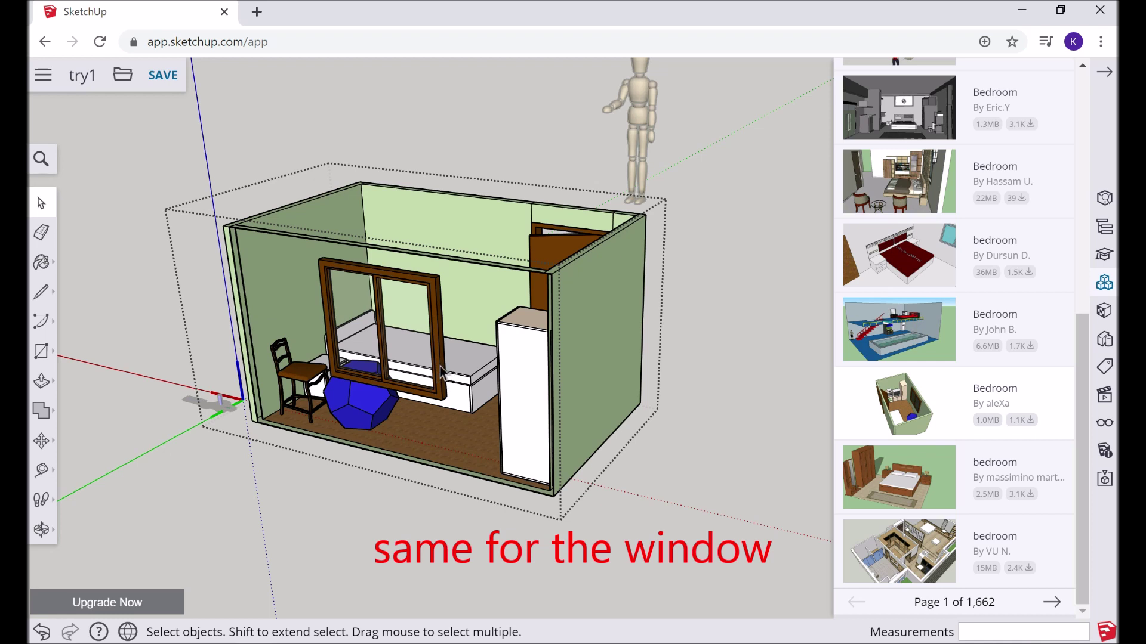
# - Delete the bedroom's window frame
pyautogui.click(442, 373)
pyautogui.scroll(1, 441, 373)
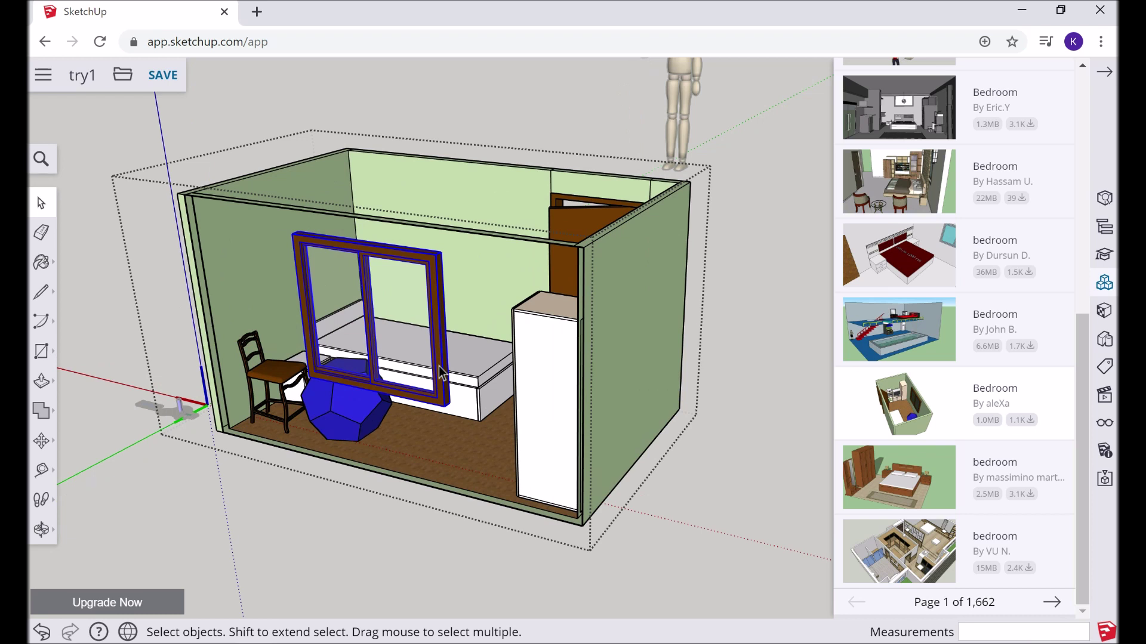
pyautogui.press('Delete')
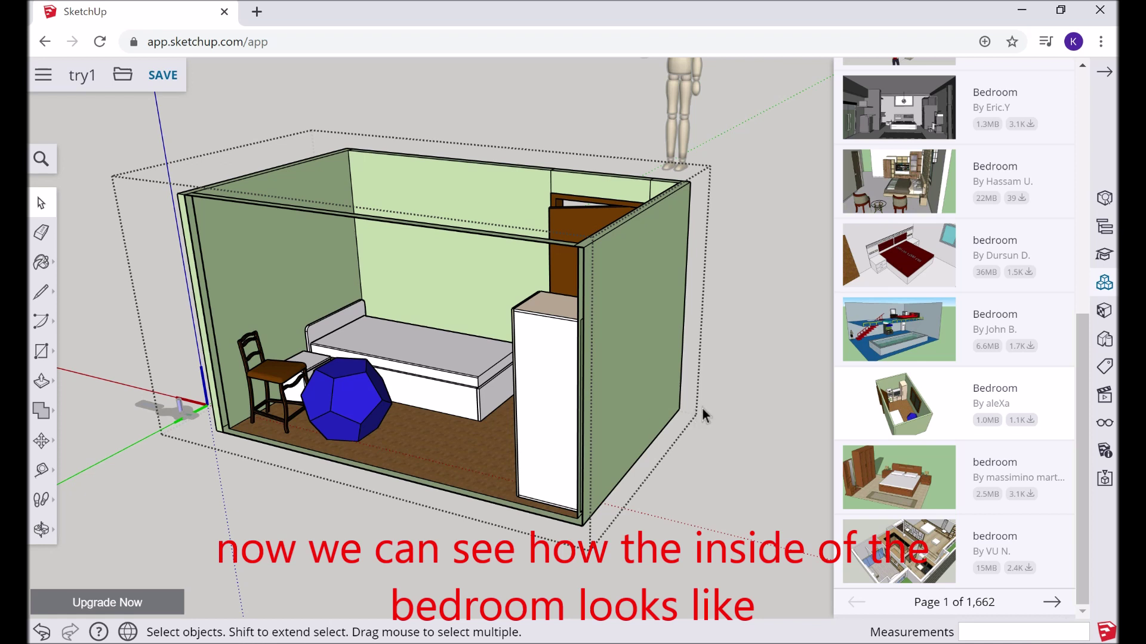
# - Select the wooden mannequin and move it into the bedroom
pyautogui.click(746, 327)
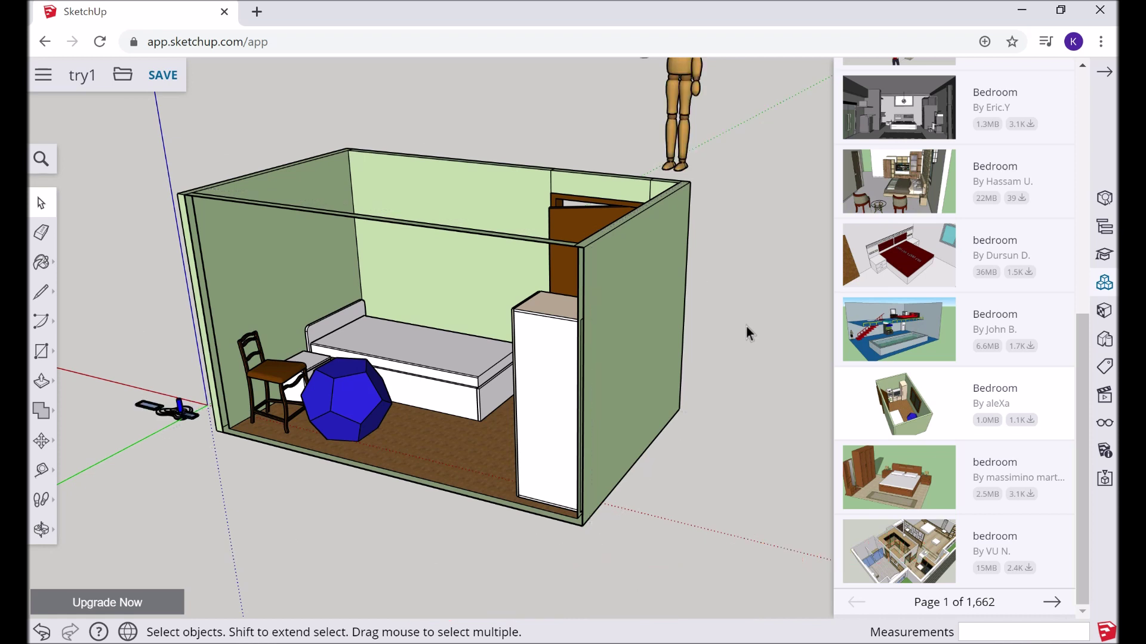
pyautogui.click(672, 143)
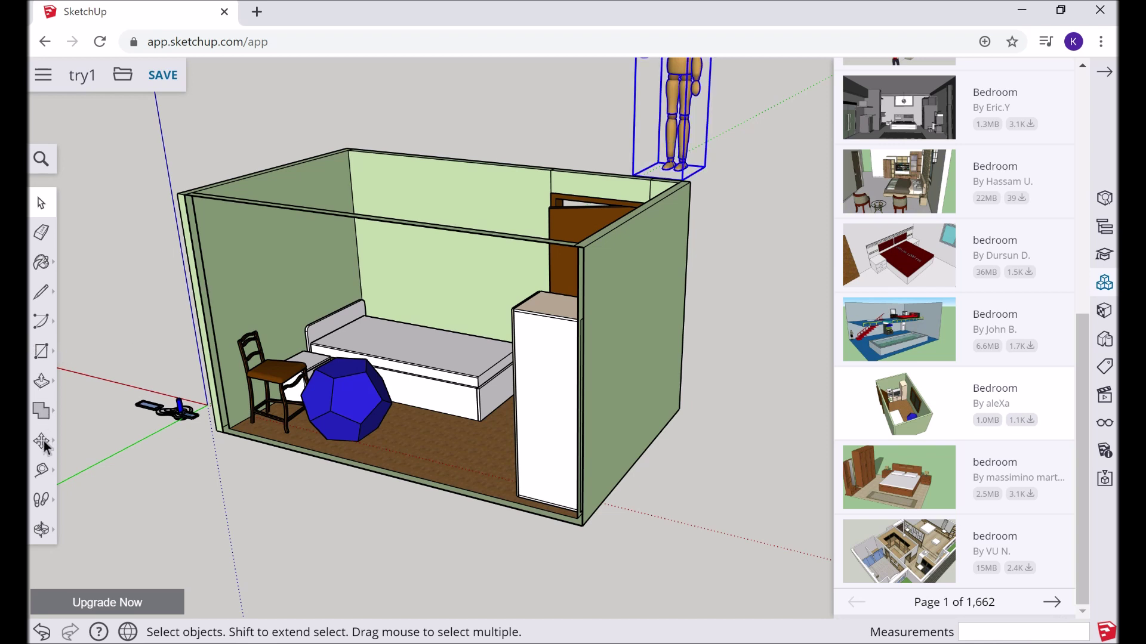
pyautogui.click(43, 443)
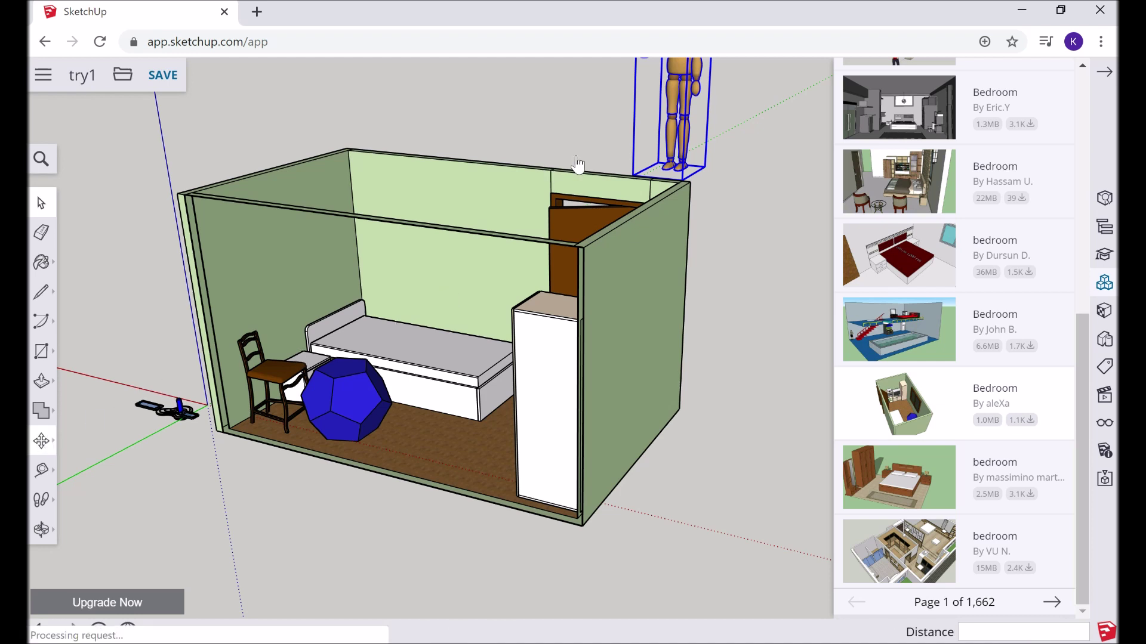
pyautogui.click(679, 156)
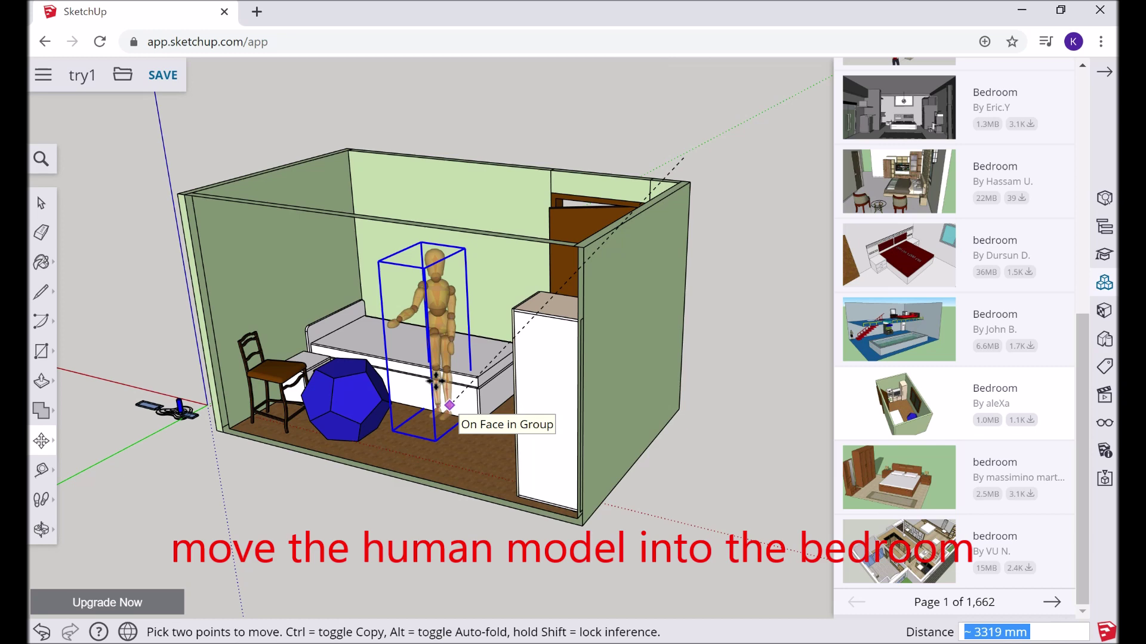
pyautogui.click(435, 381)
# - Reposition the mannequin onto the floor beside the blue dodecahedron and check its placement
pyautogui.scroll(2, 445, 385)
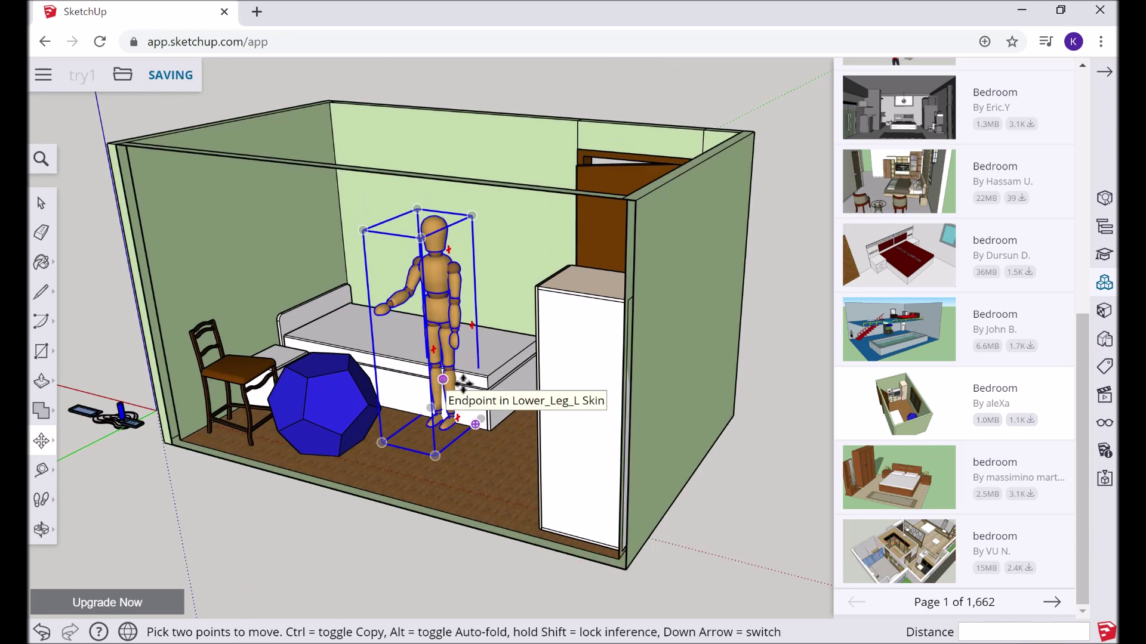
pyautogui.scroll(1, 466, 384)
pyautogui.scroll(1, 453, 391)
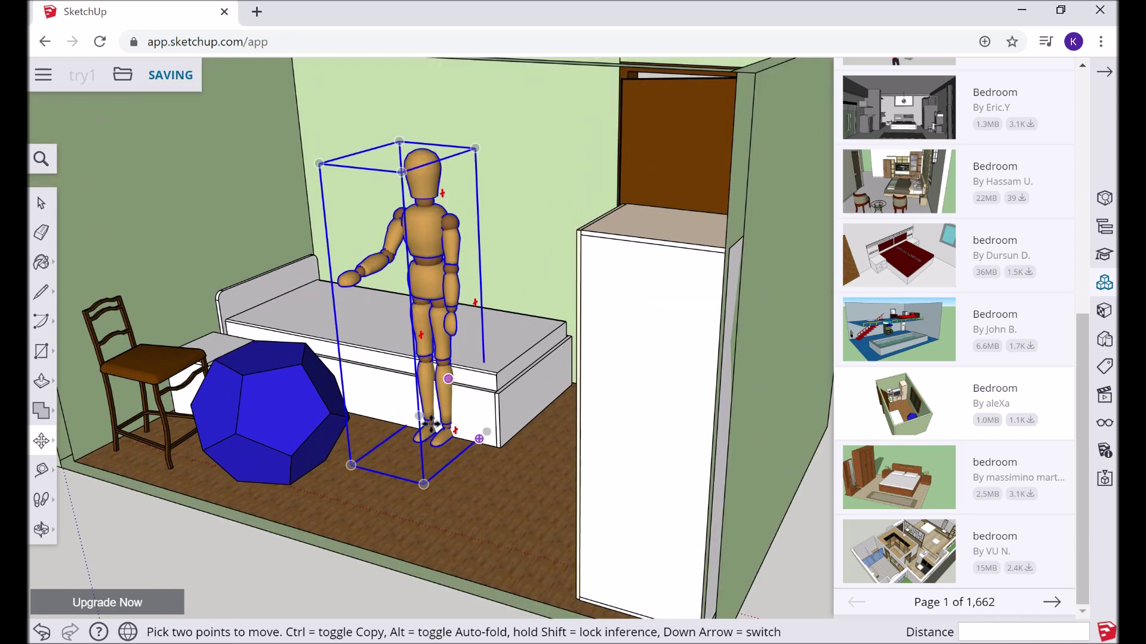
pyautogui.scroll(1, 431, 425)
pyautogui.moveTo(458, 417)
pyautogui.mouseDown(button='middle')
pyautogui.moveTo(578, 409)
pyautogui.moveTo(548, 428)
pyautogui.mouseUp(button='middle')
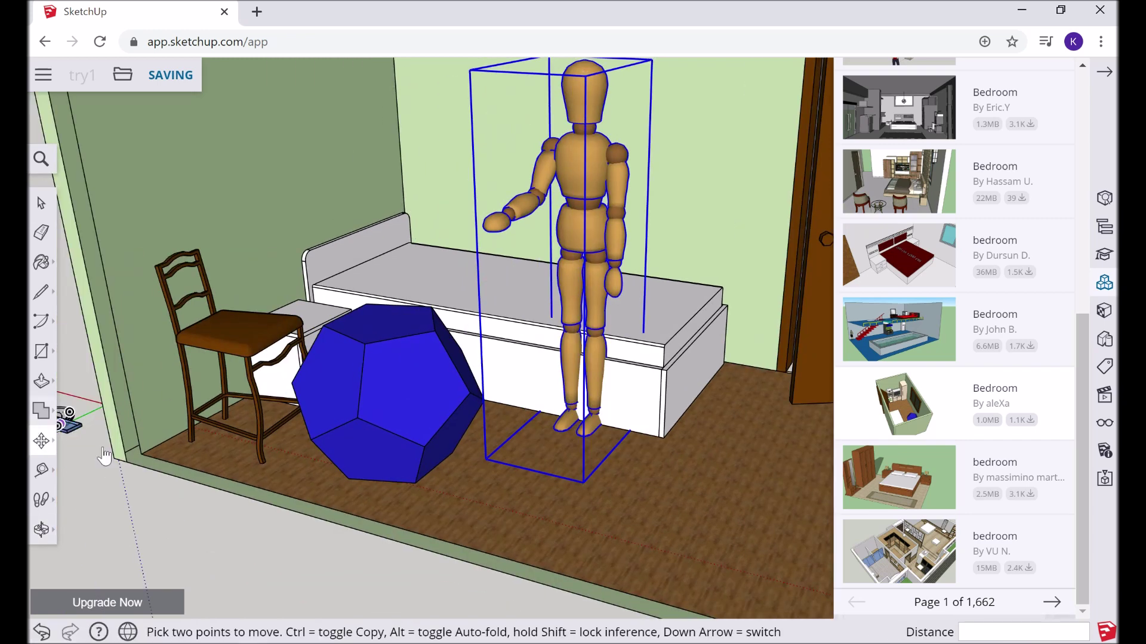
pyautogui.click(577, 434)
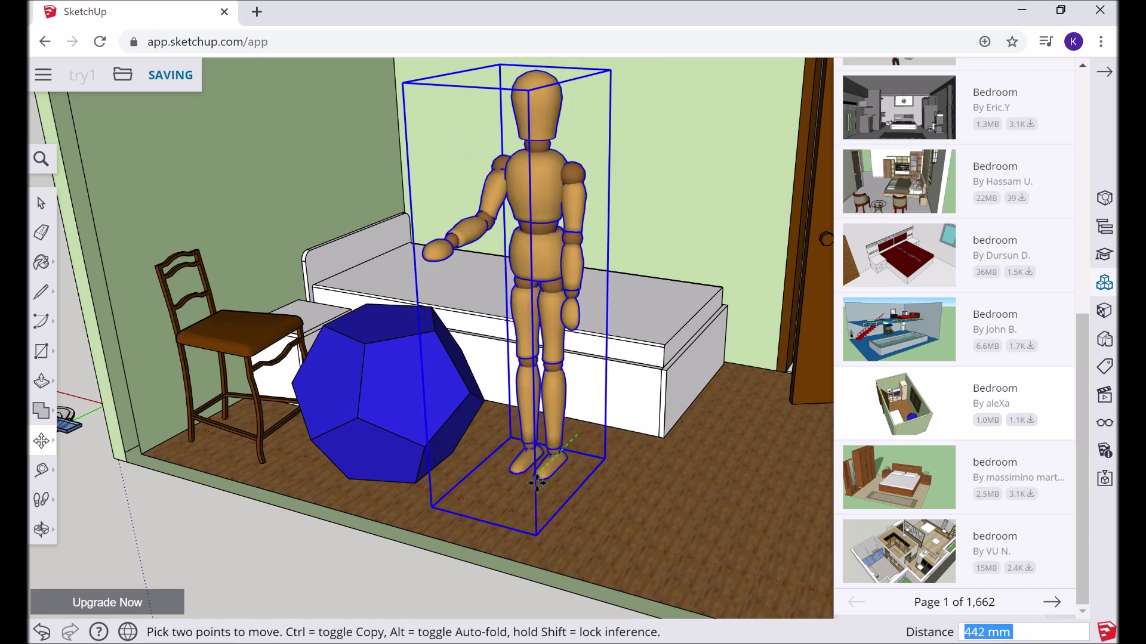
pyautogui.click(558, 468)
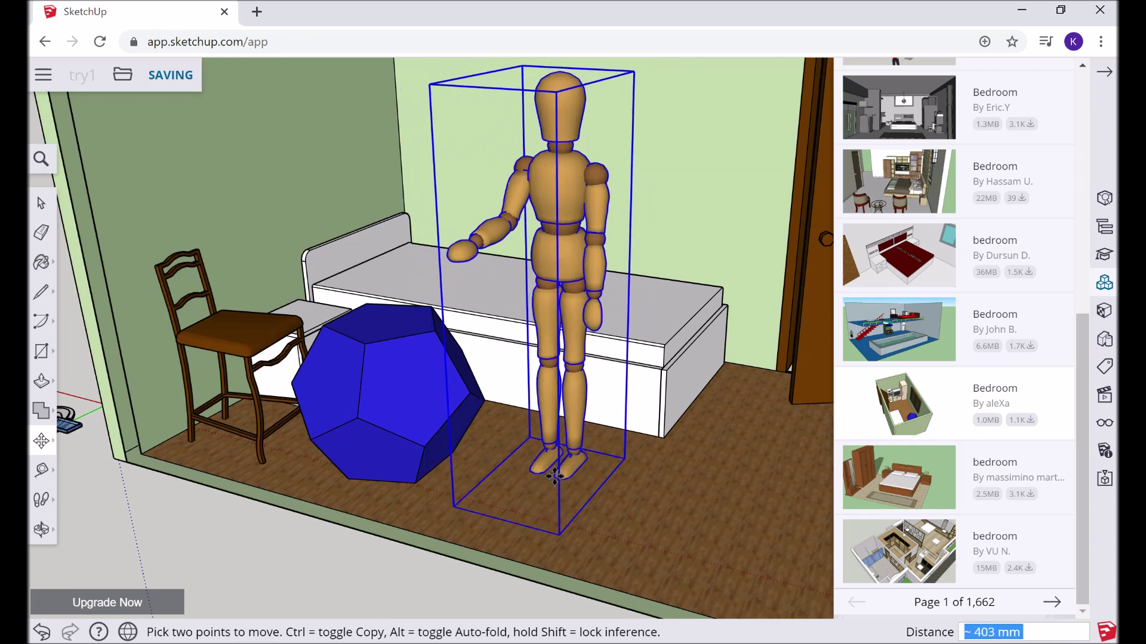
pyautogui.moveTo(546, 358)
pyautogui.moveTo(531, 388)
pyautogui.mouseDown(button='middle')
pyautogui.moveTo(544, 472)
pyautogui.moveTo(609, 500)
pyautogui.mouseUp(button='middle')
pyautogui.press('m')
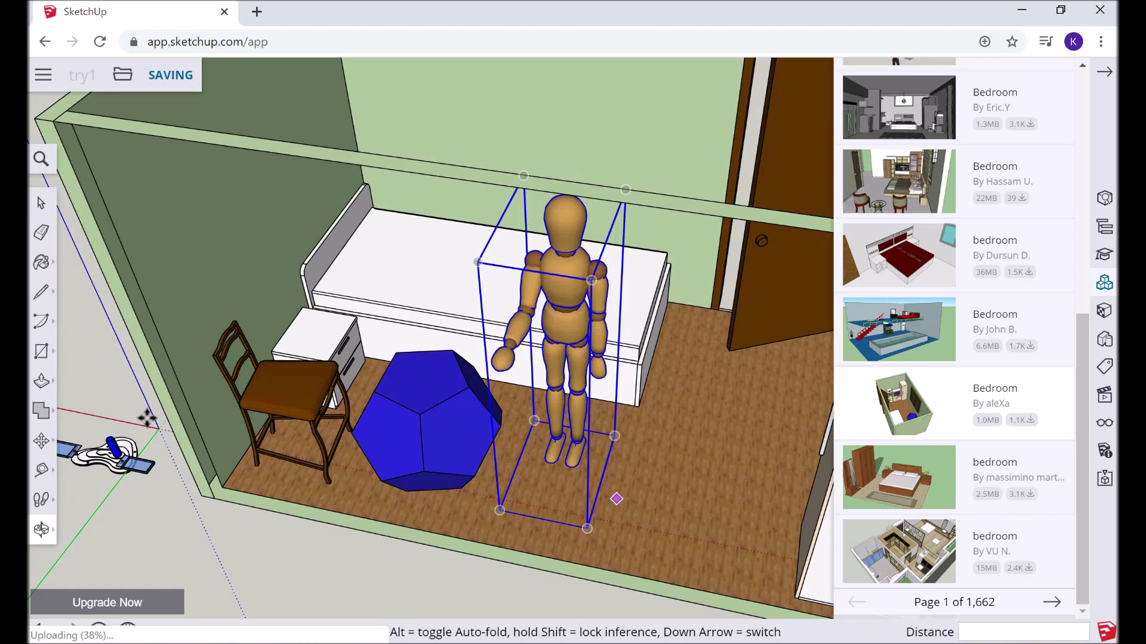
pyautogui.moveTo(614, 499)
pyautogui.mouseDown(button='middle')
pyautogui.moveTo(403, 395)
pyautogui.moveTo(405, 412)
pyautogui.mouseUp(button='middle')
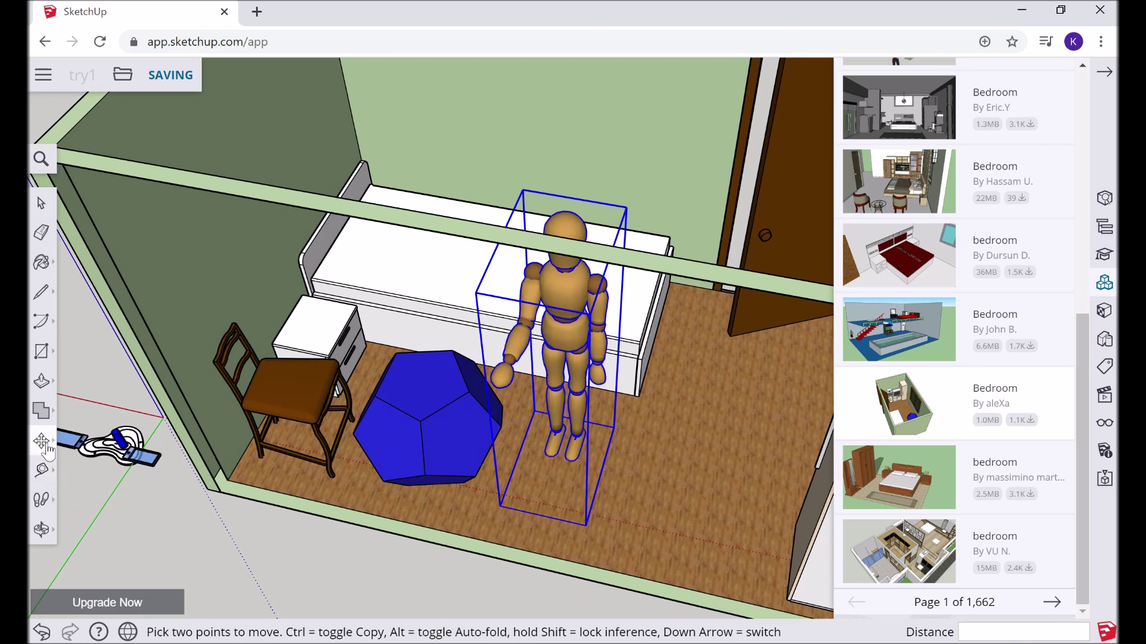
# - Rotate the mannequin 90° about its vertical axis, pivoting at its head, to face the chair
pyautogui.click(47, 451)
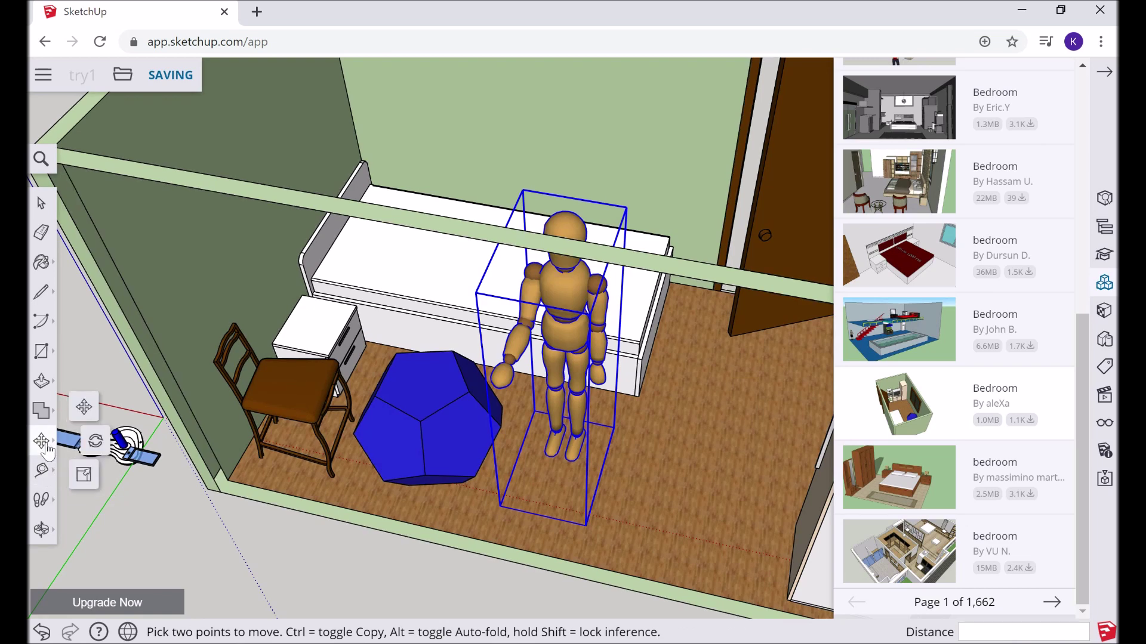
pyautogui.click(96, 448)
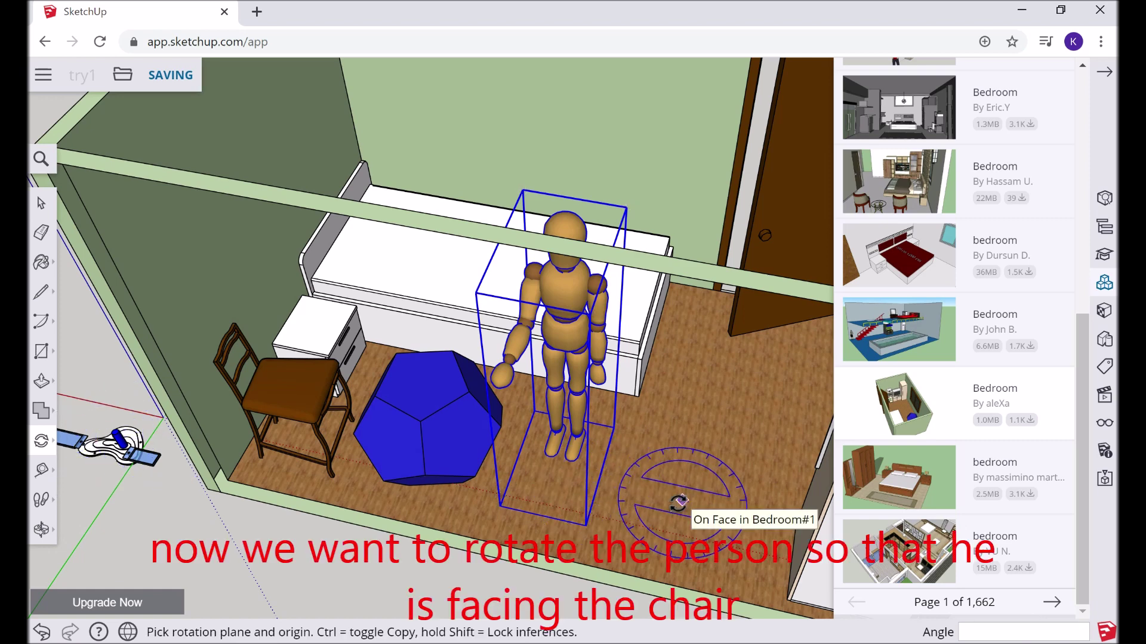
pyautogui.moveTo(679, 502)
pyautogui.mouseDown(button='middle')
pyautogui.moveTo(683, 617)
pyautogui.moveTo(685, 486)
pyautogui.moveTo(688, 496)
pyautogui.mouseUp(button='middle')
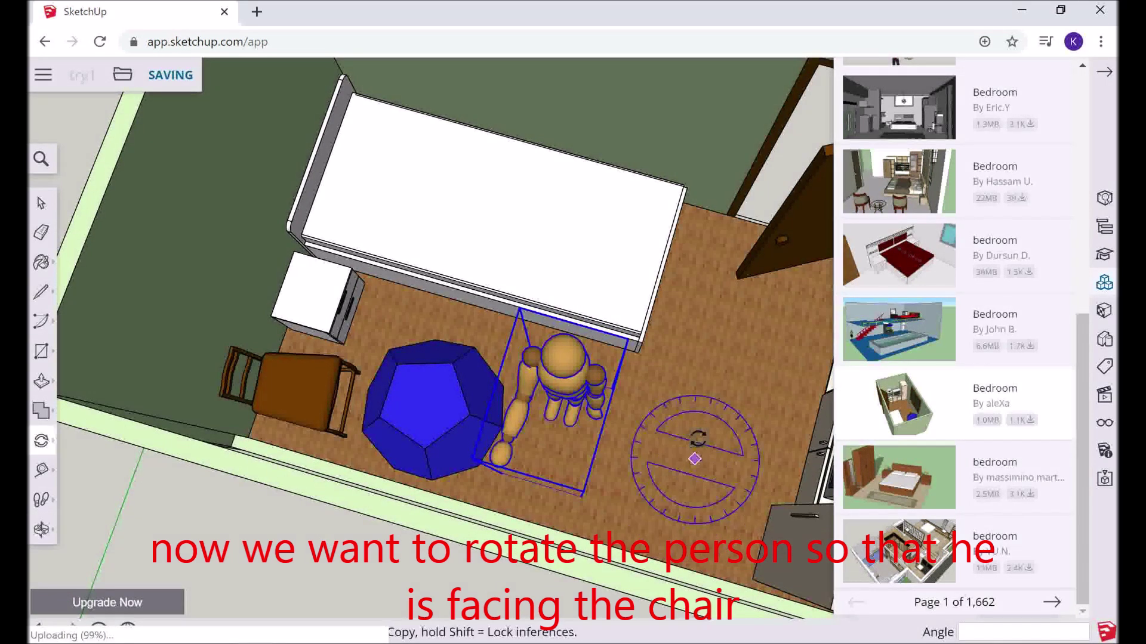
pyautogui.press('shift')
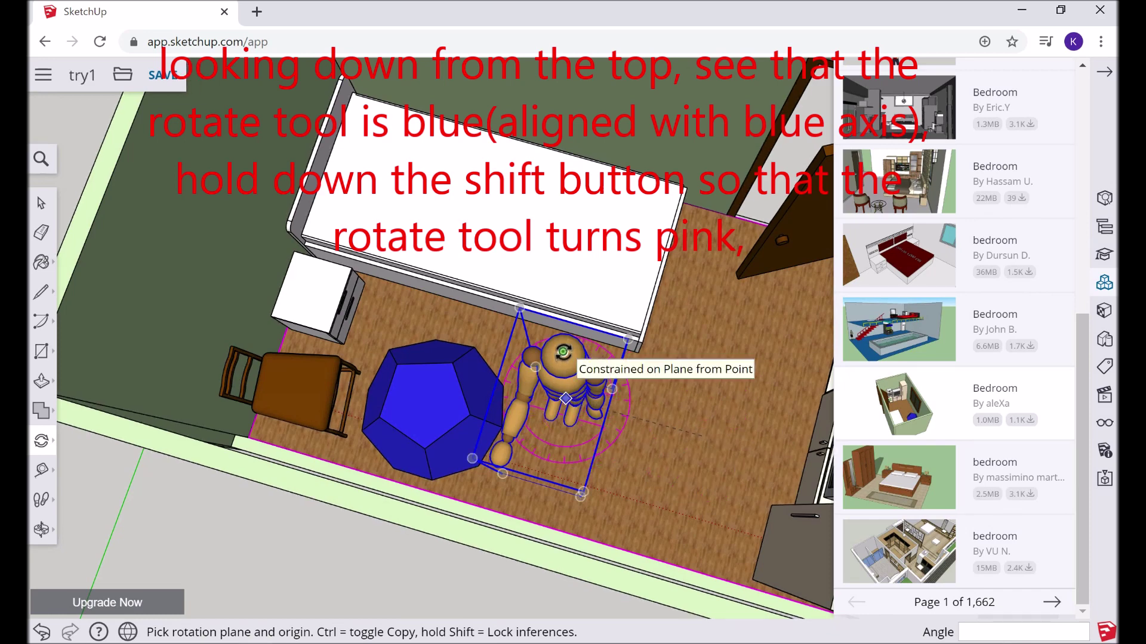
pyautogui.click(562, 352)
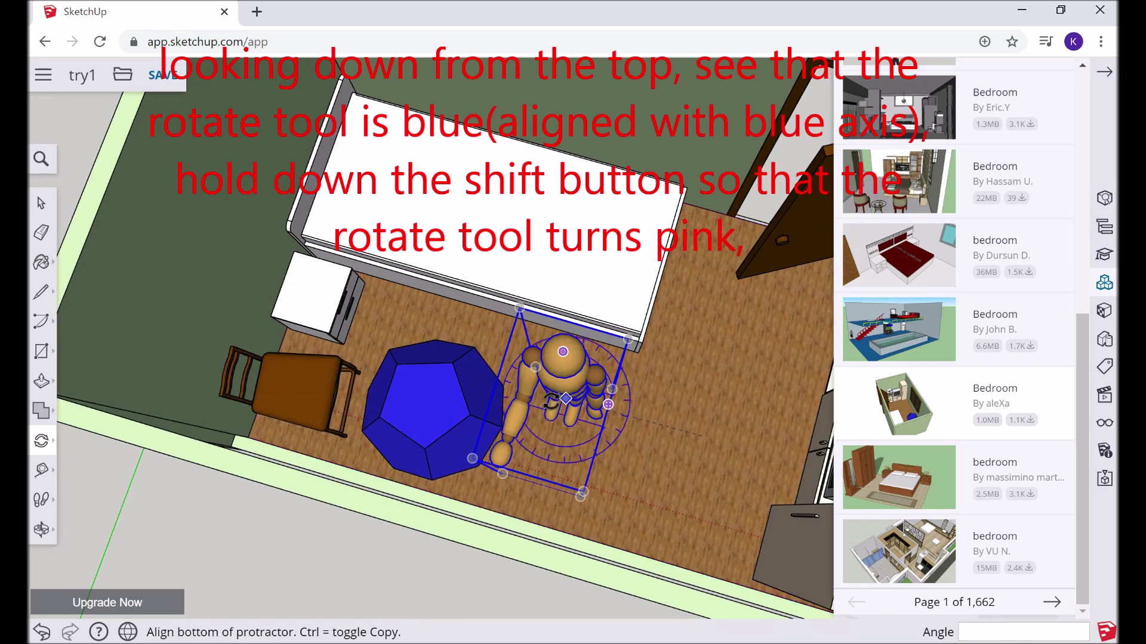
pyautogui.click(534, 448)
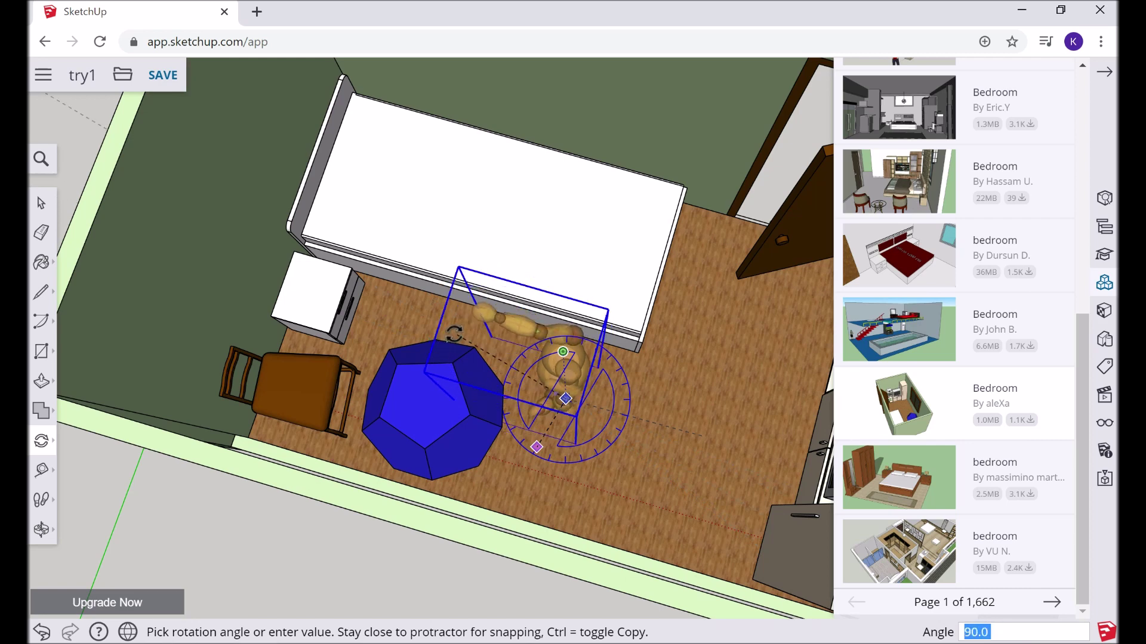
pyautogui.click(454, 333)
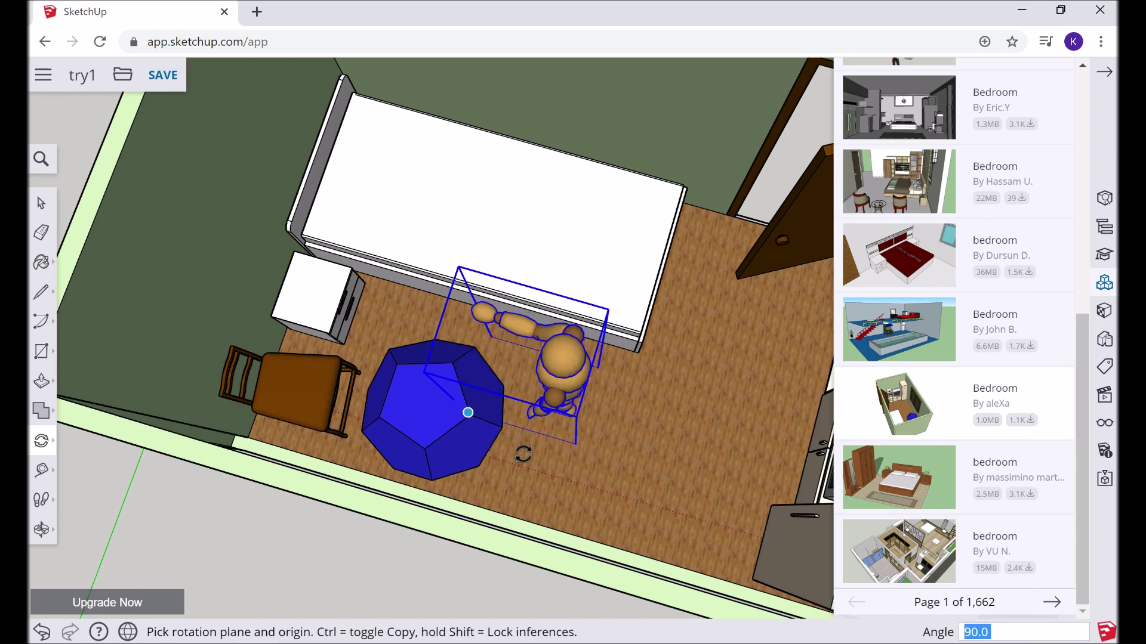
pyautogui.moveTo(541, 408)
pyautogui.mouseDown(button='middle')
pyautogui.moveTo(615, 192)
pyautogui.moveTo(615, 154)
pyautogui.moveTo(633, 155)
pyautogui.mouseUp(button='middle')
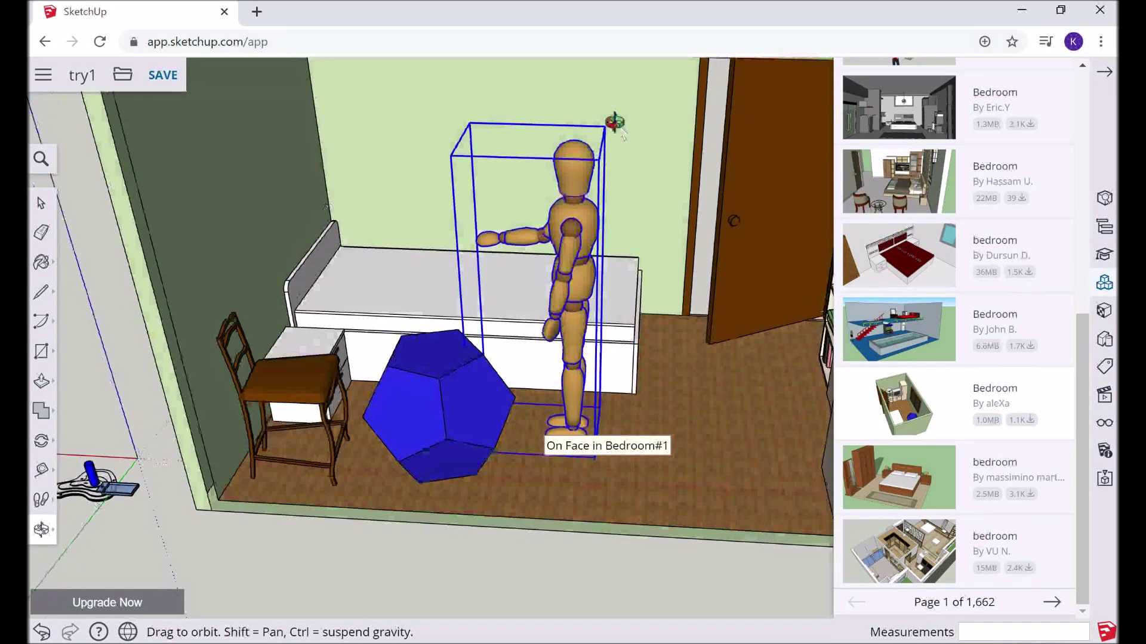
# - Slide the mannequin 810 mm along the red axis toward the door, then select the small floor object
pyautogui.click(42, 444)
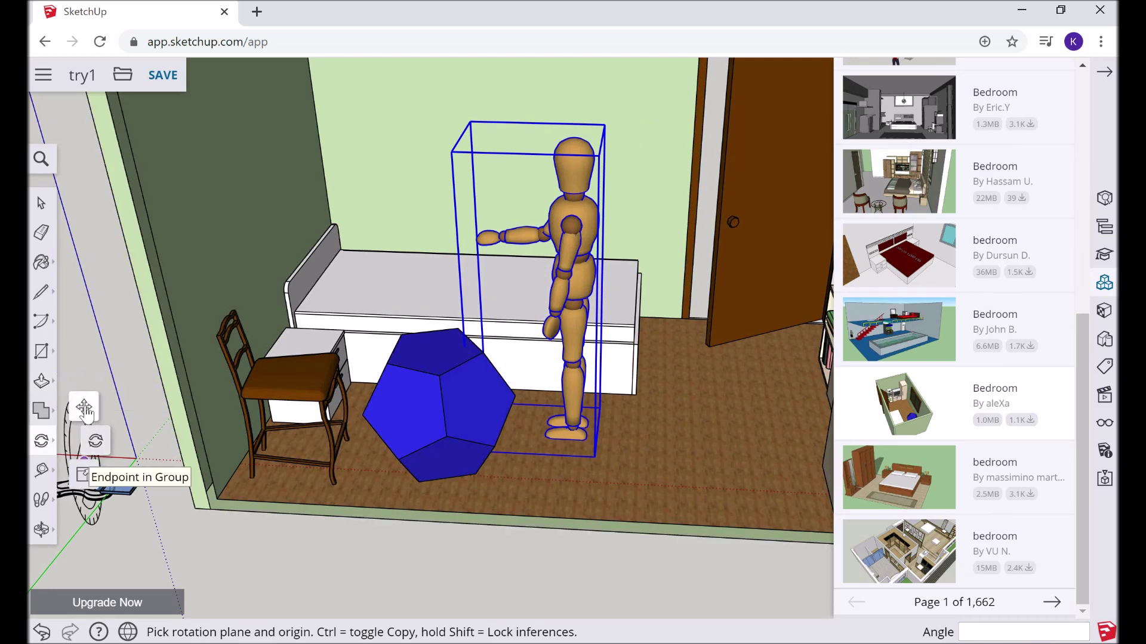
pyautogui.click(84, 408)
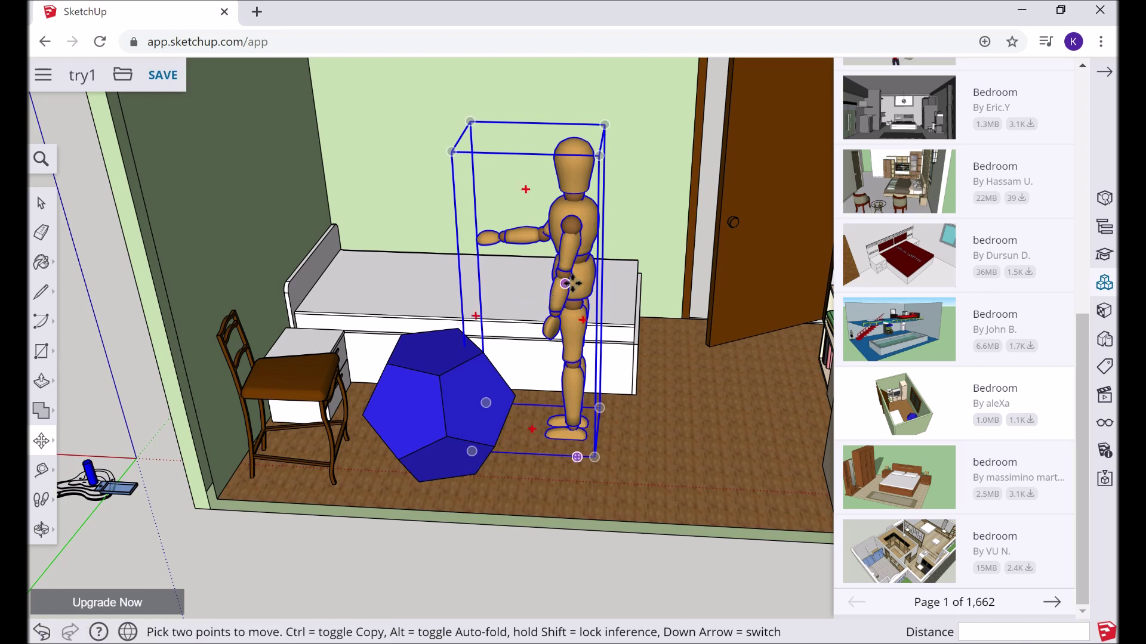
pyautogui.click(571, 283)
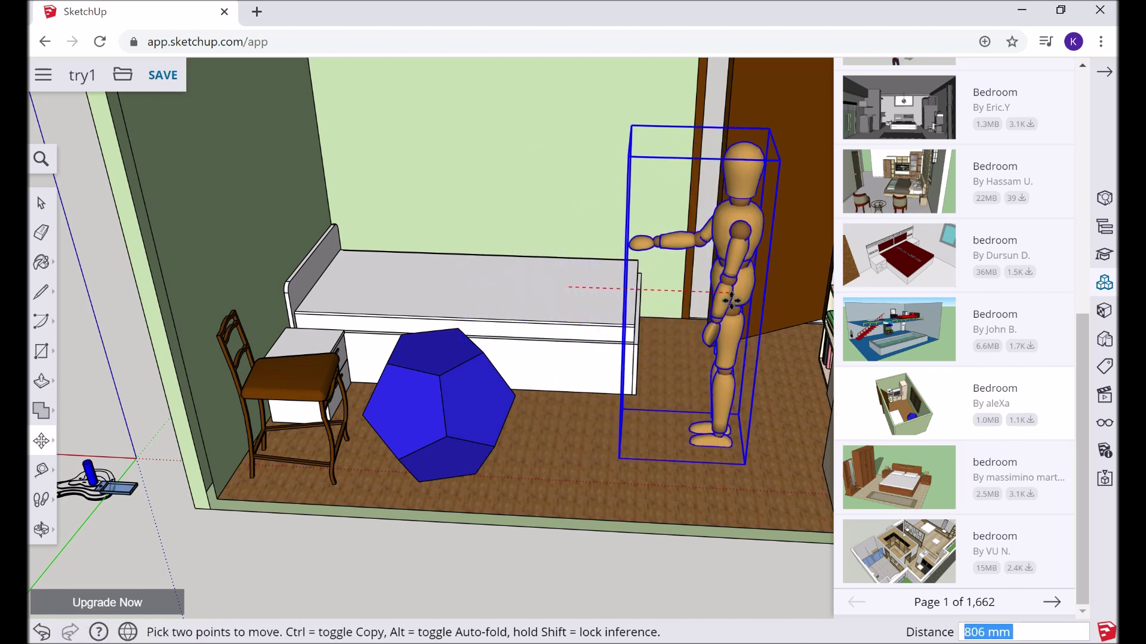
pyautogui.click(725, 304)
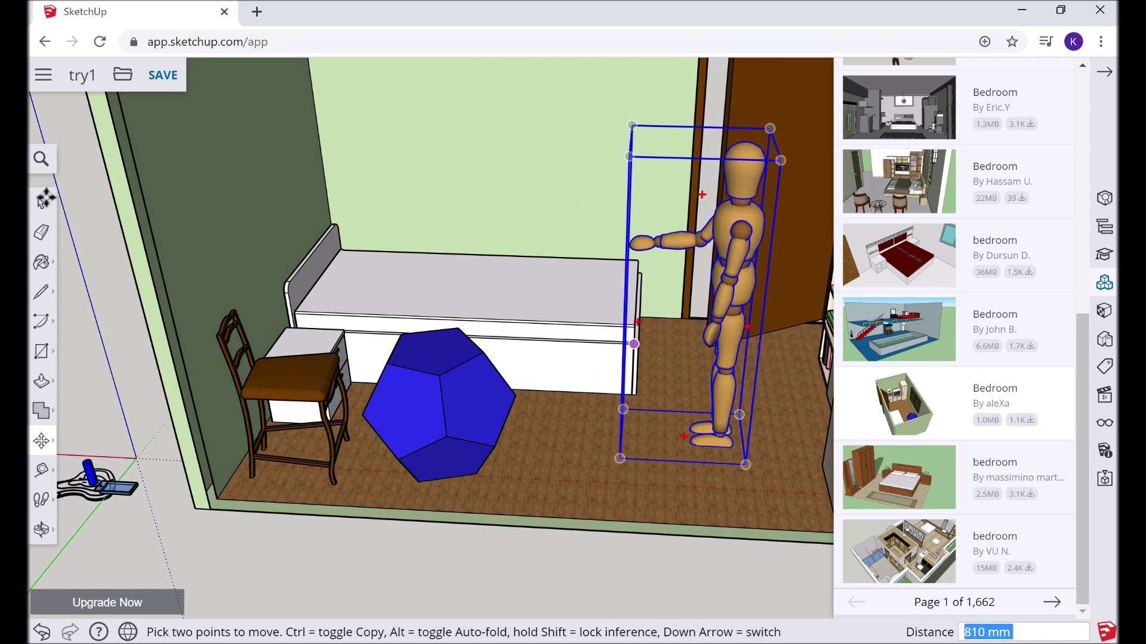
pyautogui.click(41, 204)
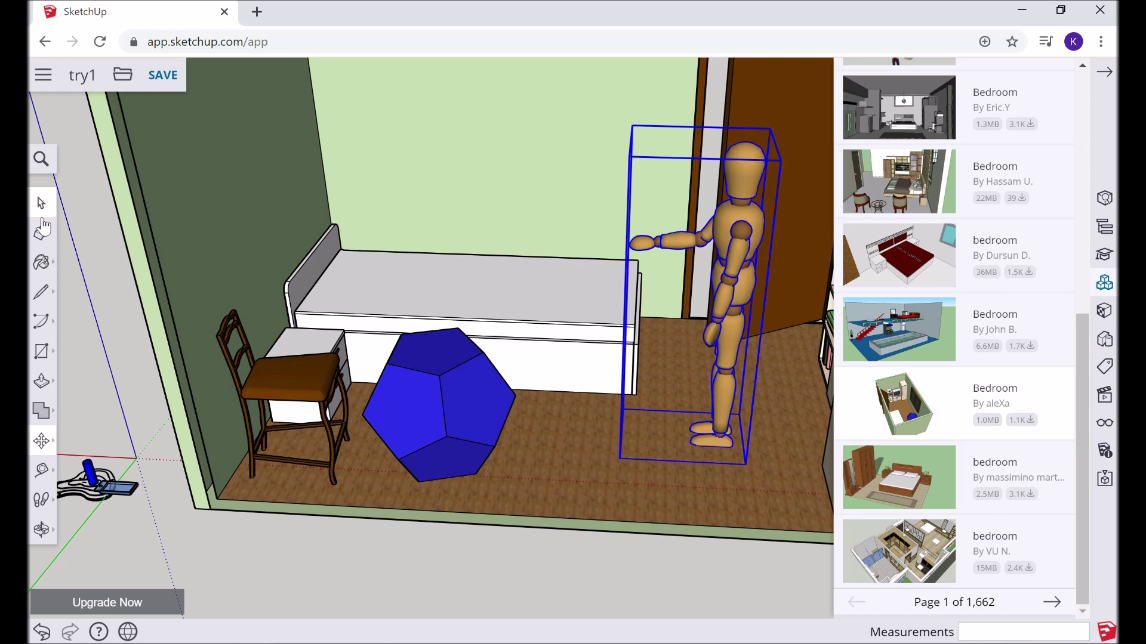
pyautogui.click(102, 491)
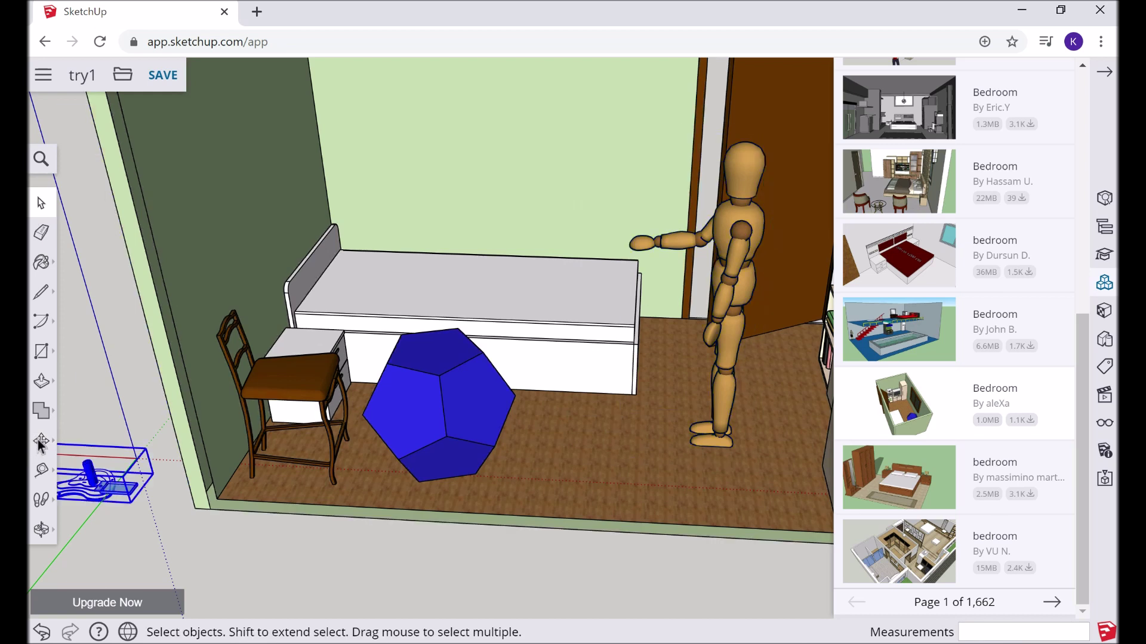
# - Move the small blue object onto the floor beside the dodecahedron
pyautogui.click(42, 444)
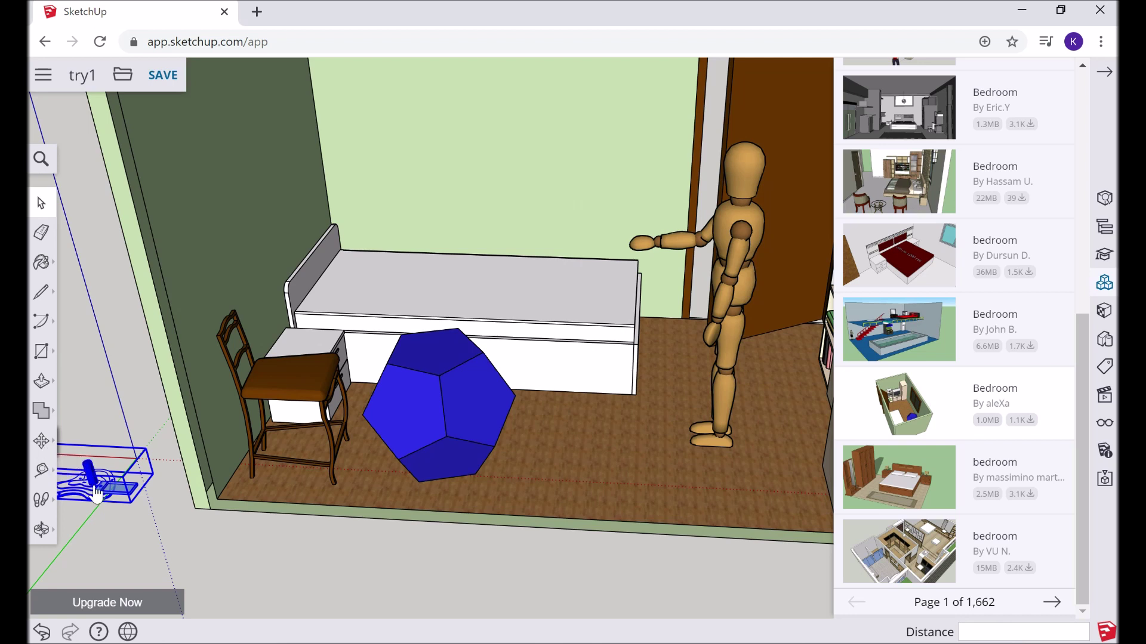
pyautogui.moveTo(95, 477)
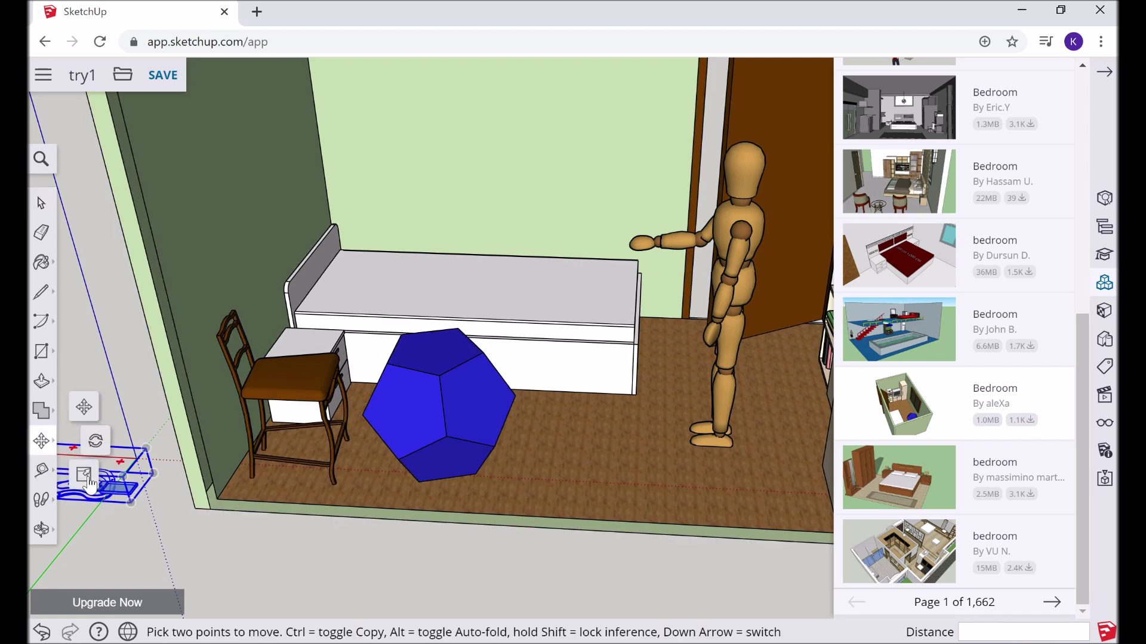
pyautogui.click(84, 407)
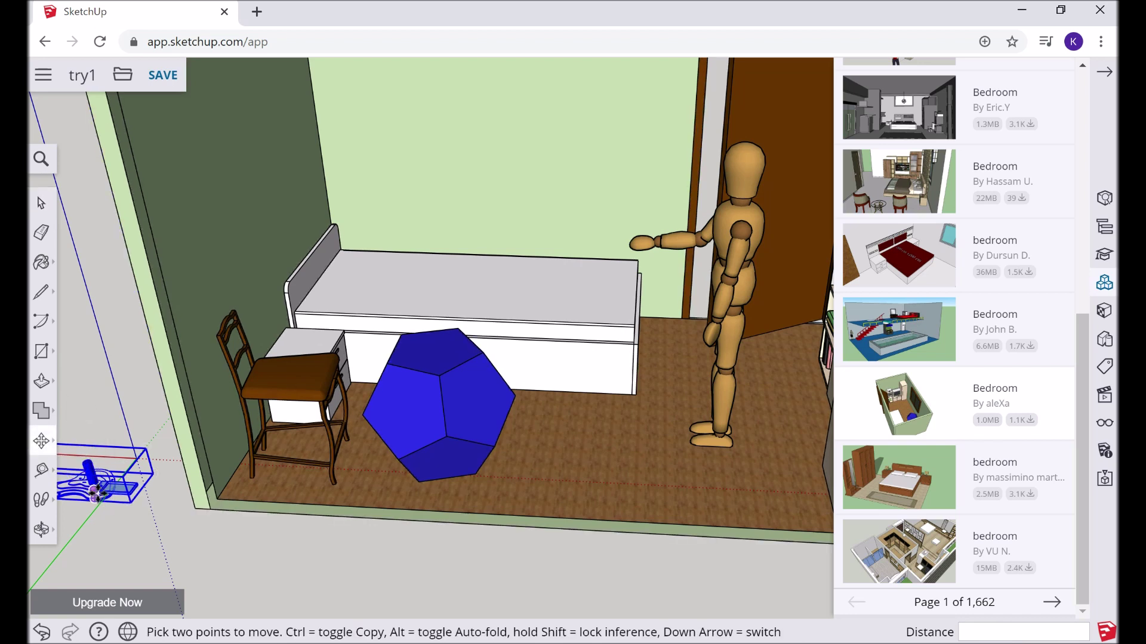
pyautogui.click(99, 490)
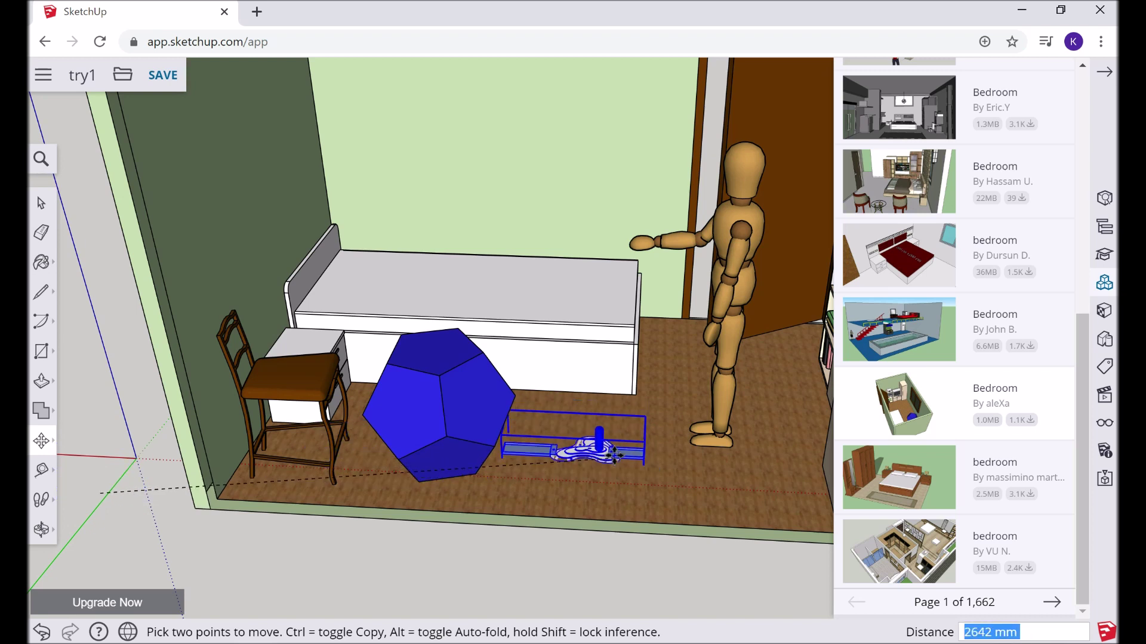
pyautogui.click(618, 453)
pyautogui.moveTo(612, 487); pyautogui.dragTo(605, 467, button='middle')
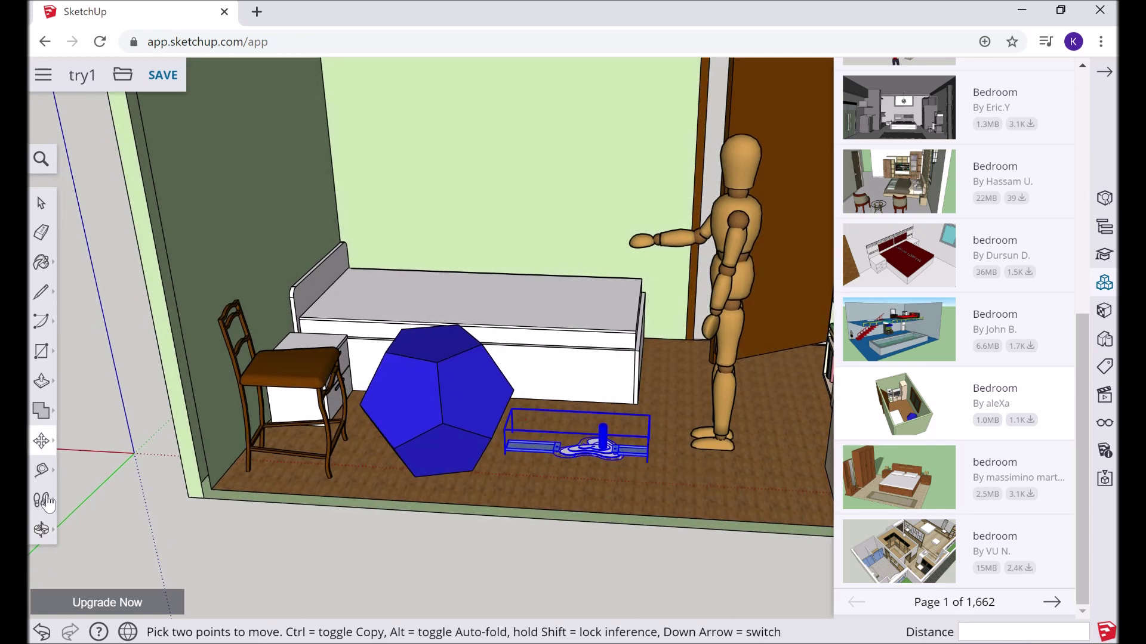
# - Scale the blue floor tray up by 1.2 from a corner grip, then select the mannequin
pyautogui.click(48, 449)
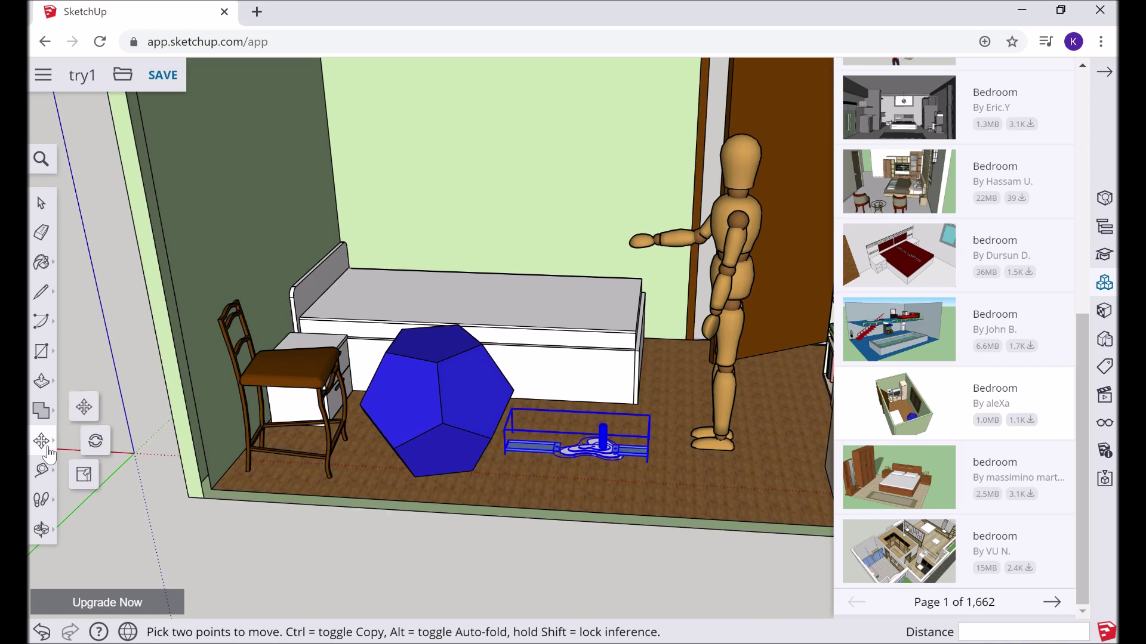
pyautogui.click(84, 486)
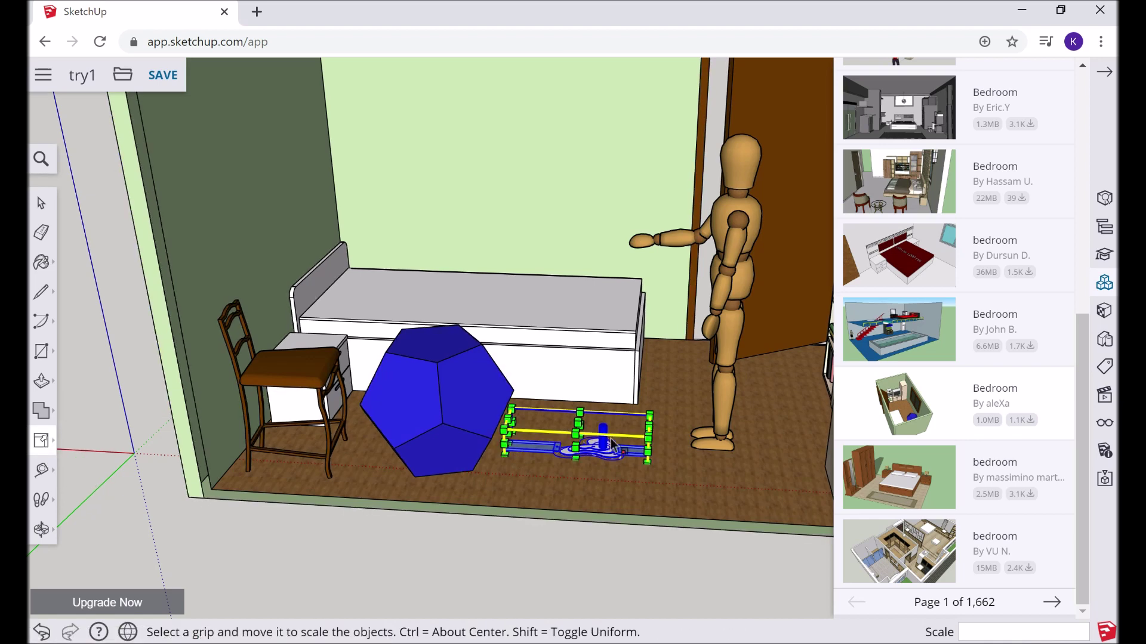
pyautogui.moveTo(651, 414); pyautogui.dragTo(680, 405)
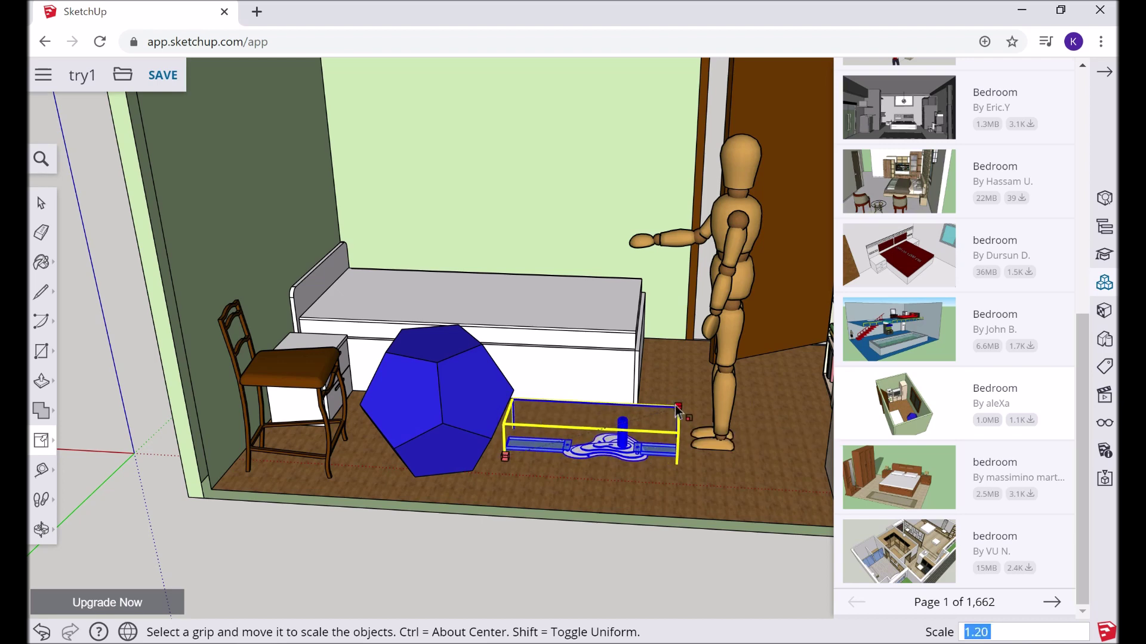
pyautogui.click(40, 205)
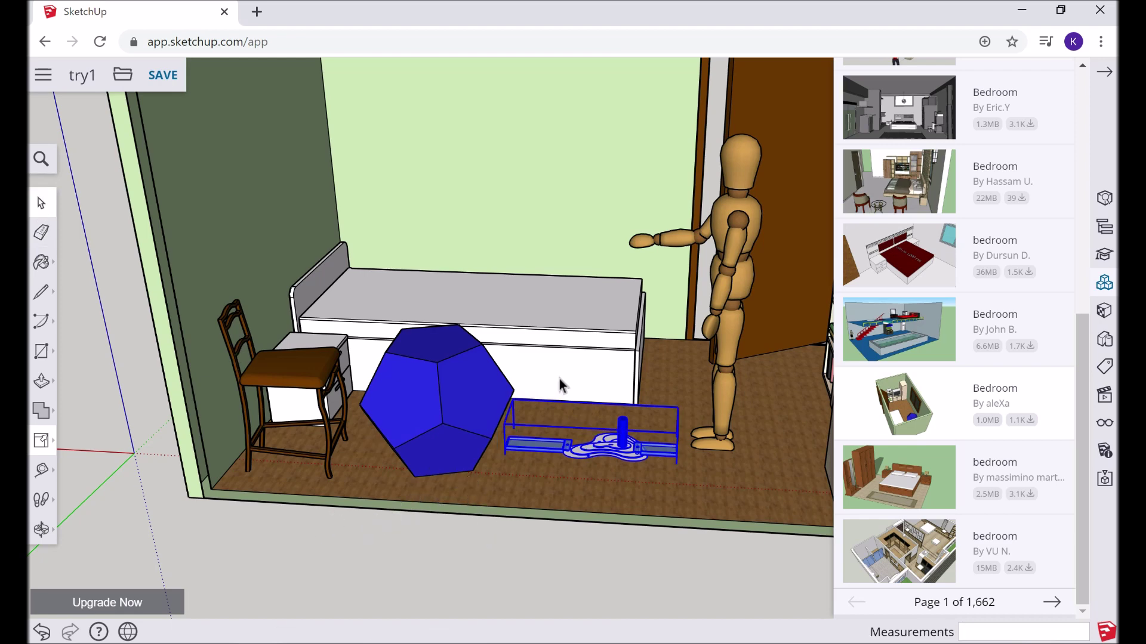
pyautogui.scroll(3, 560, 379)
pyautogui.click(588, 280)
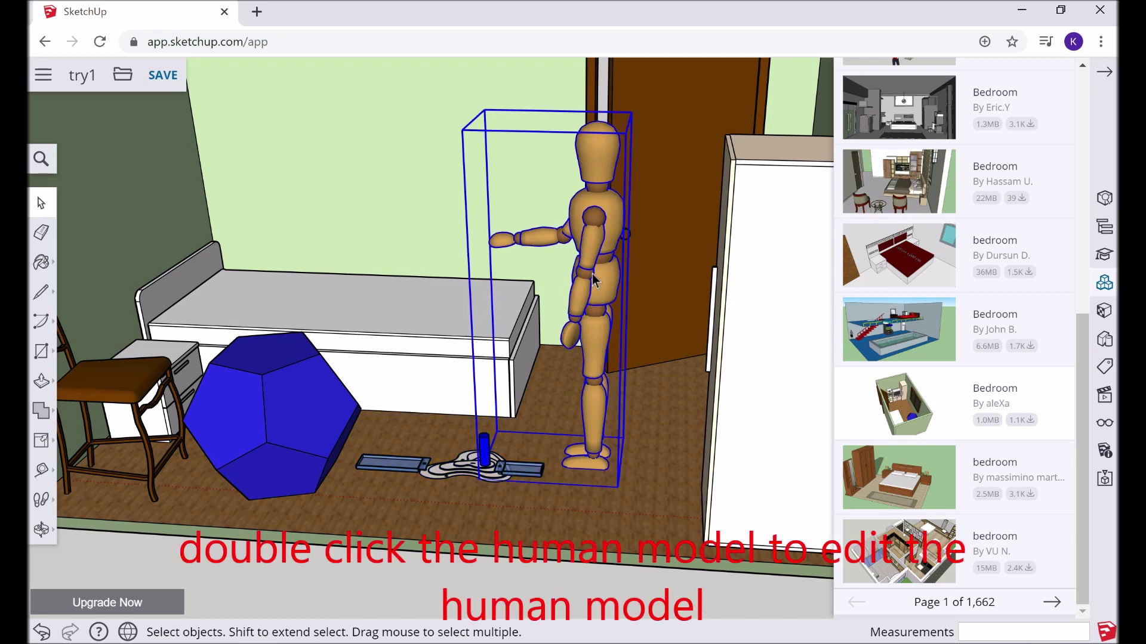
# - Inside the mannequin, select the left hip, thigh, lower leg and foot together
pyautogui.doubleClick(594, 279)
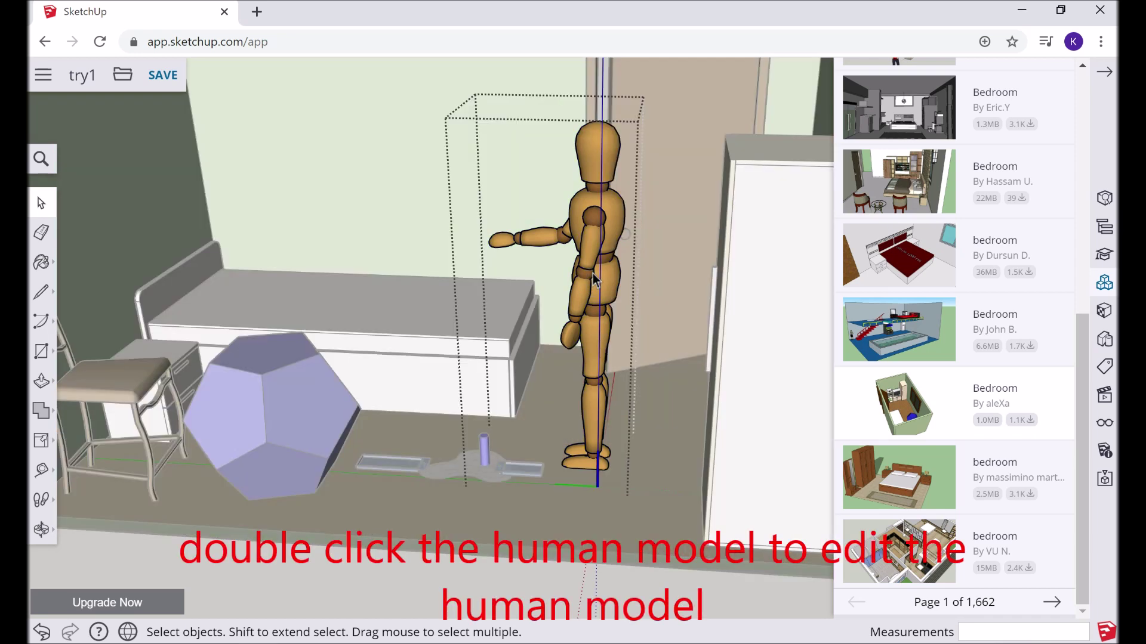
pyautogui.click(596, 330)
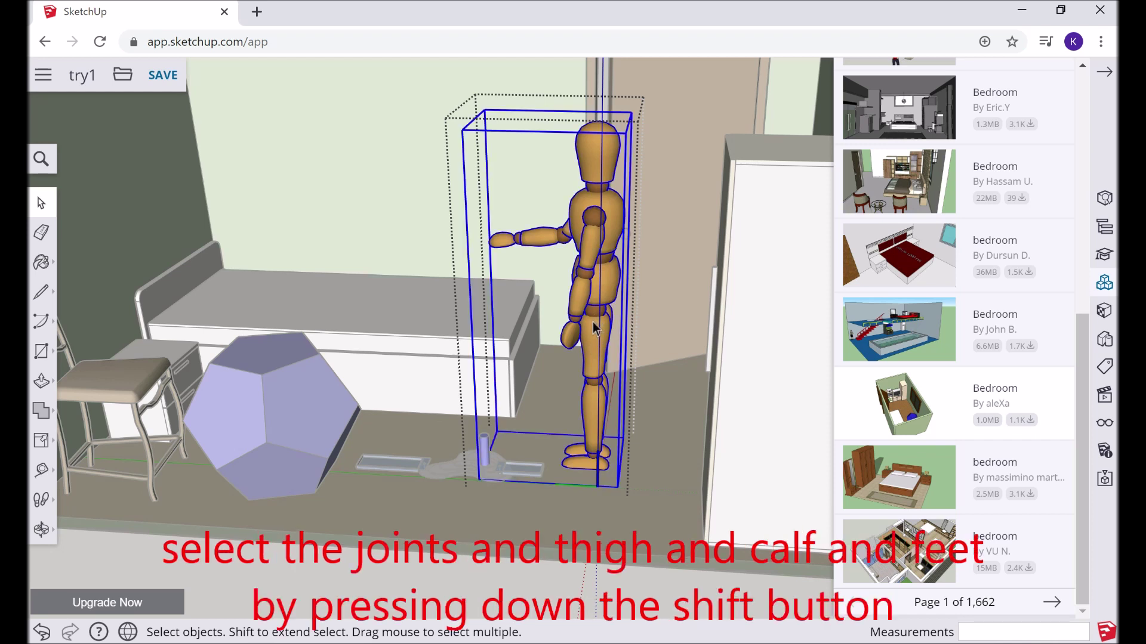
pyautogui.doubleClick(592, 321)
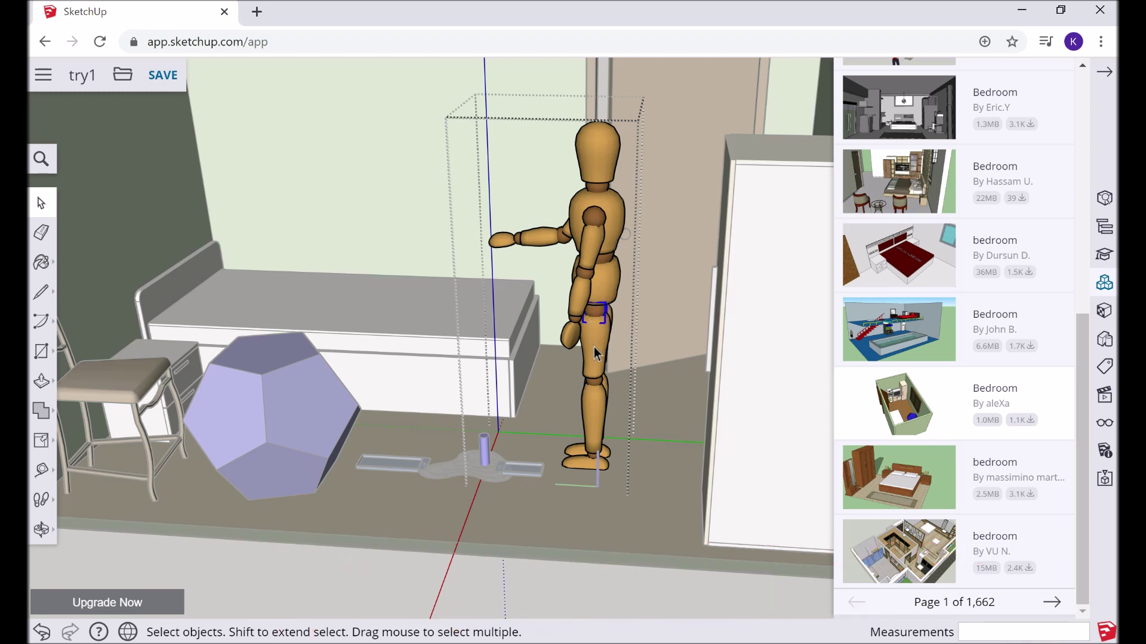
pyautogui.keyDown('shift'); pyautogui.click(591, 362); pyautogui.keyUp('shift')
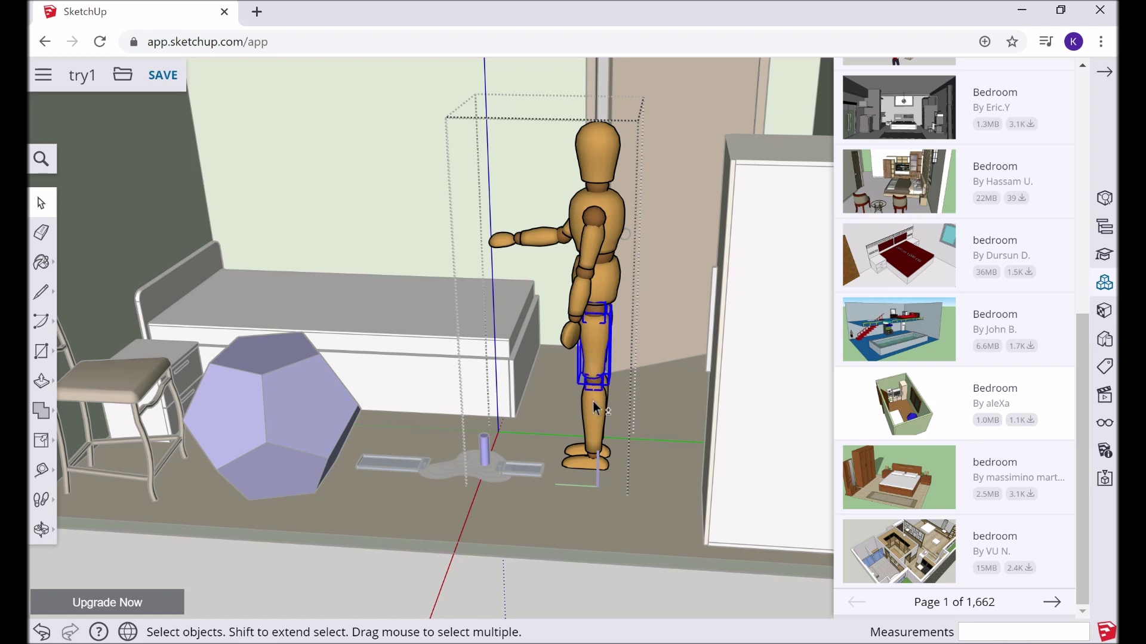
pyautogui.keyDown('shift'); pyautogui.click(595, 464); pyautogui.keyUp('shift')
pyautogui.keyDown('shift'); pyautogui.click(572, 464); pyautogui.keyUp('shift')
# - Rotate the selected left leg 90° forward about the hip
pyautogui.click(47, 449)
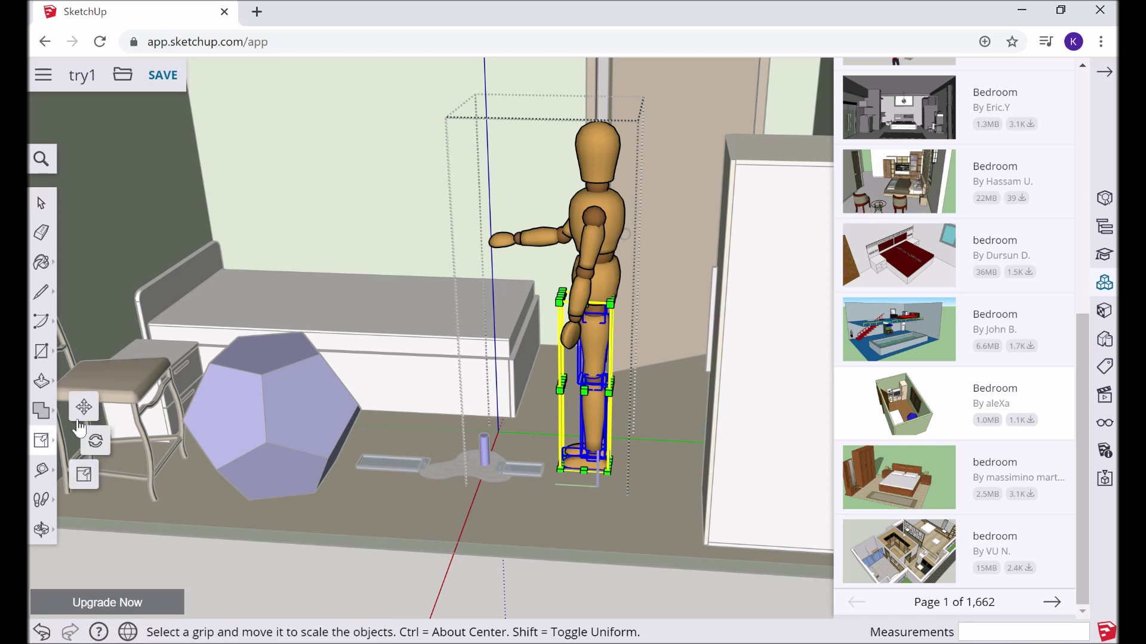
pyautogui.click(94, 445)
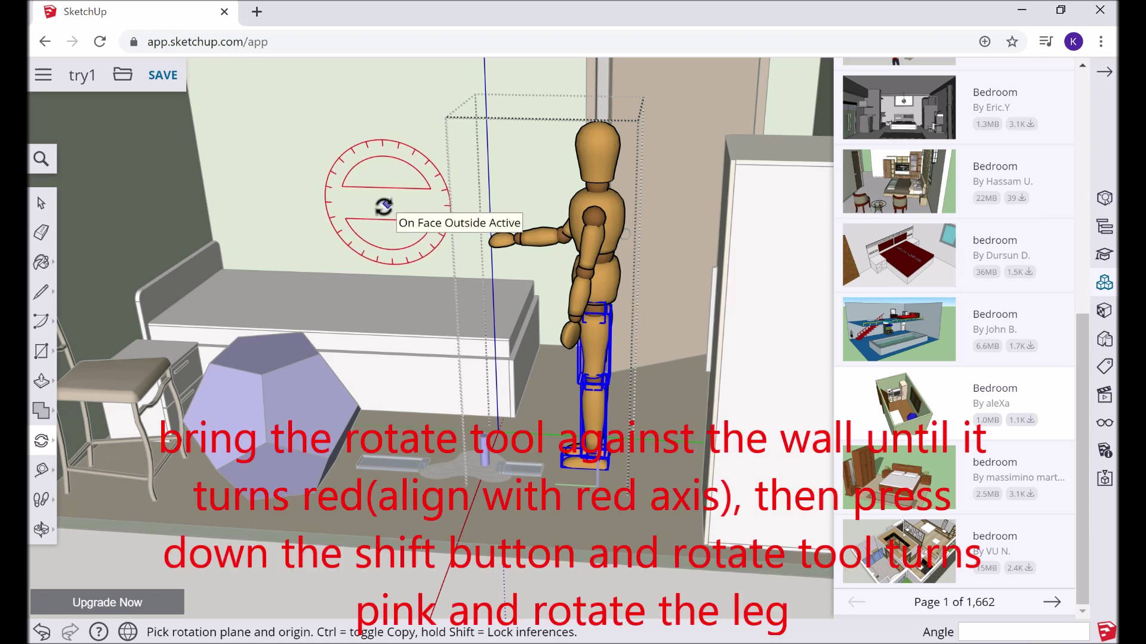
pyautogui.press('shift')
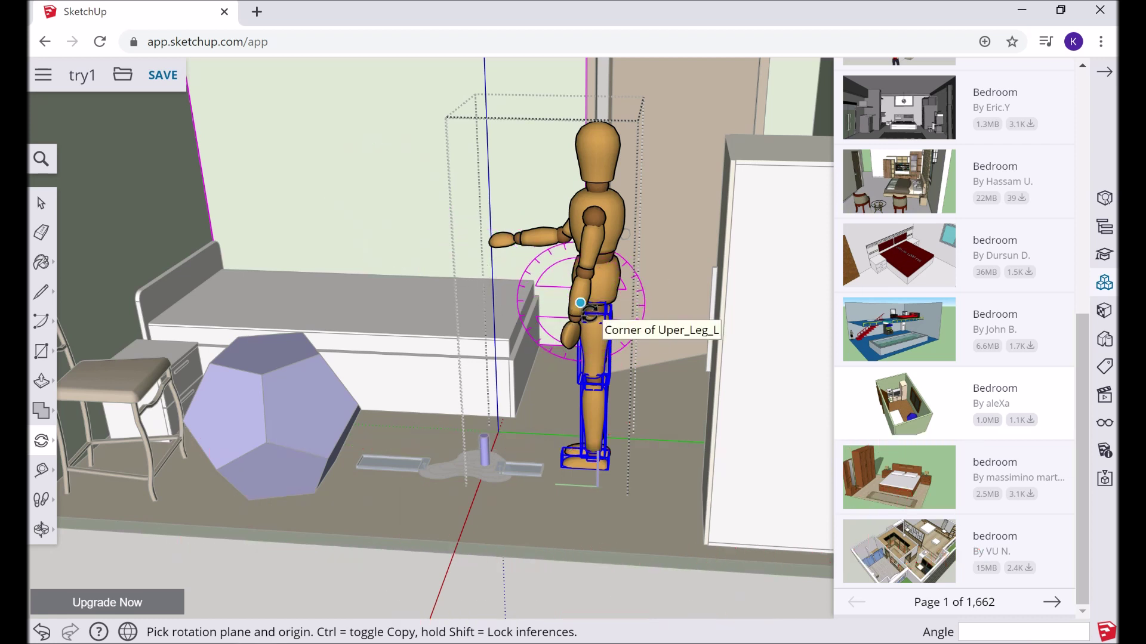
pyautogui.click(594, 306)
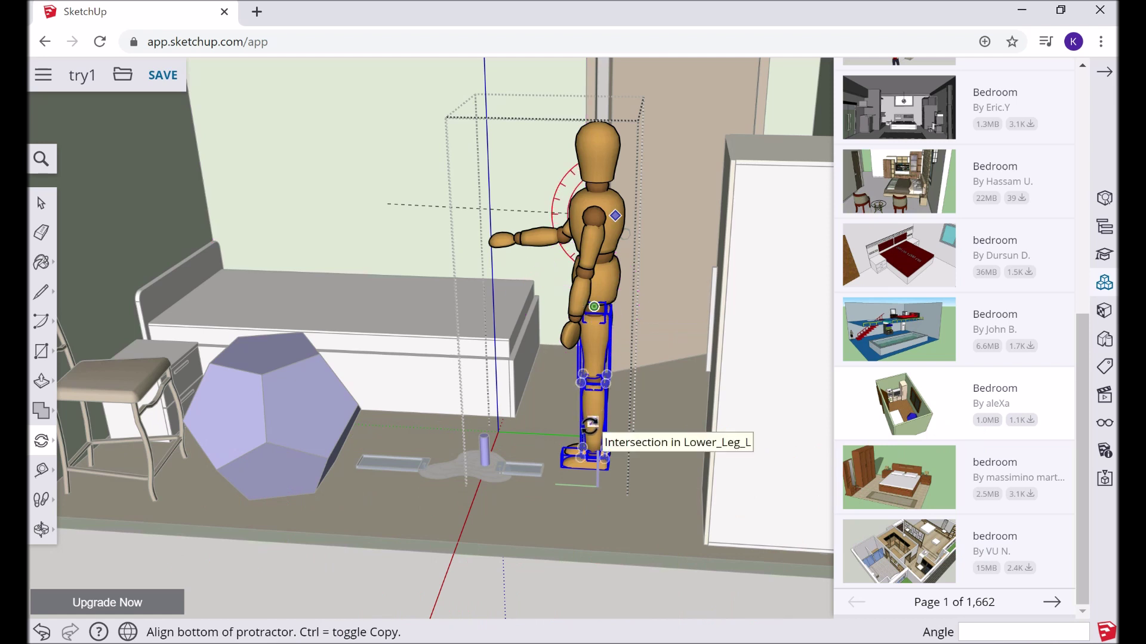
pyautogui.click(539, 404)
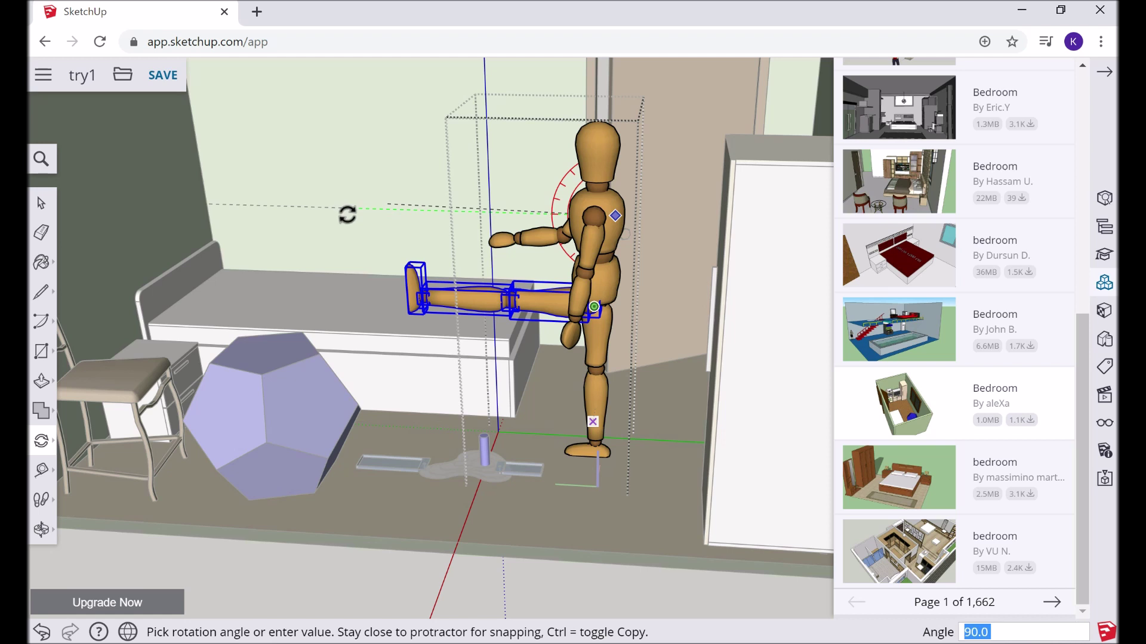
pyautogui.click(347, 214)
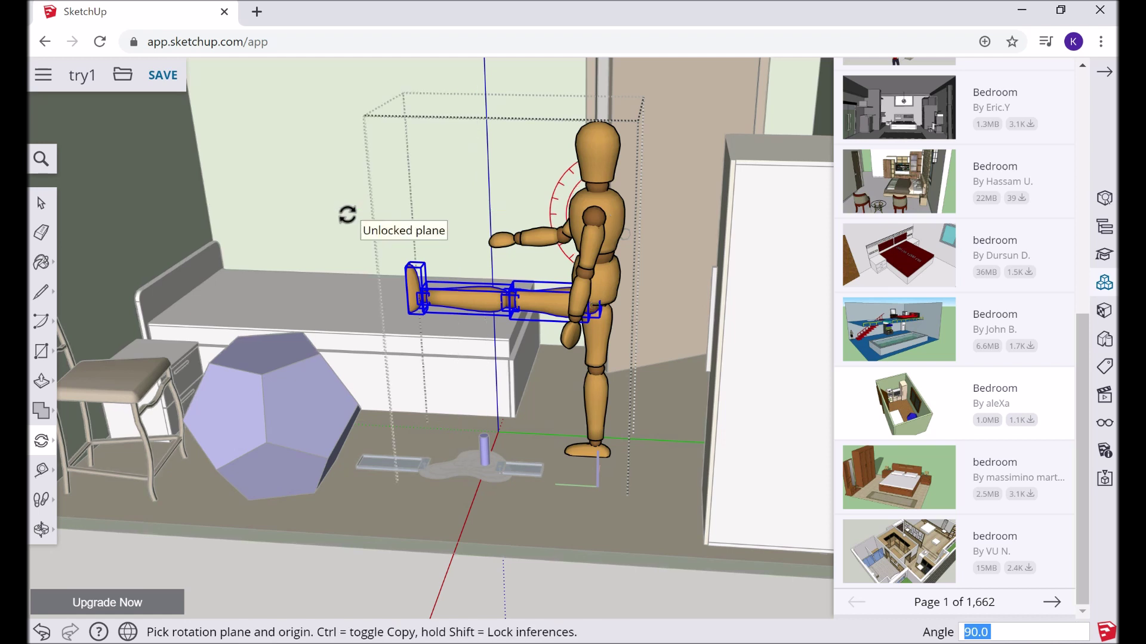
pyautogui.click(44, 206)
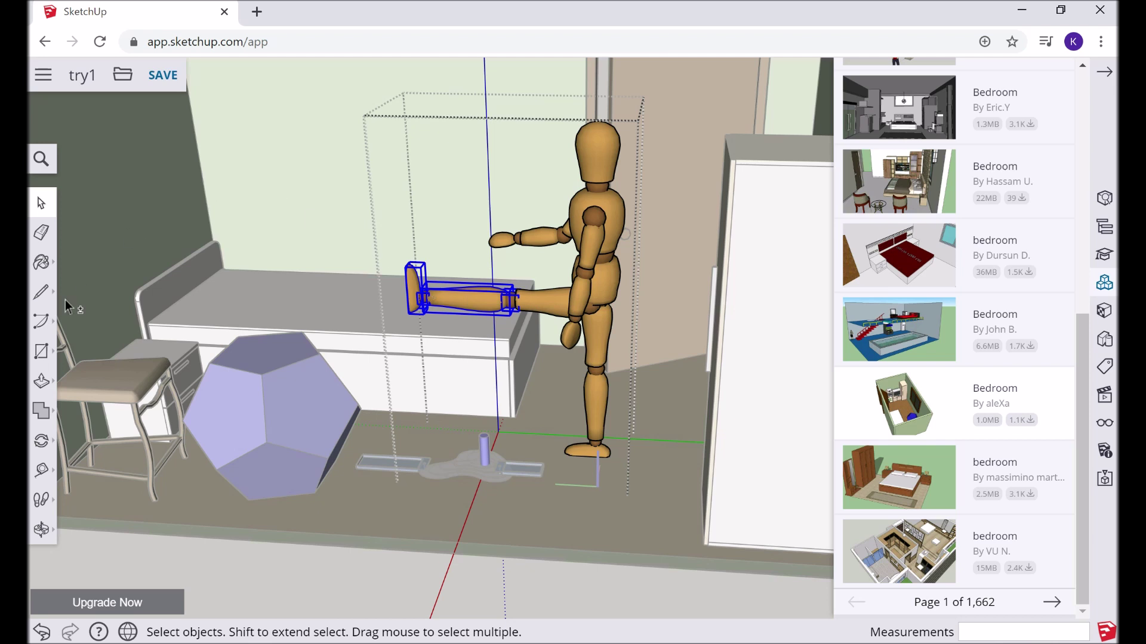
# - Rotate the raised lower leg about the knee so the shin hangs down at 85.3°
pyautogui.click(39, 447)
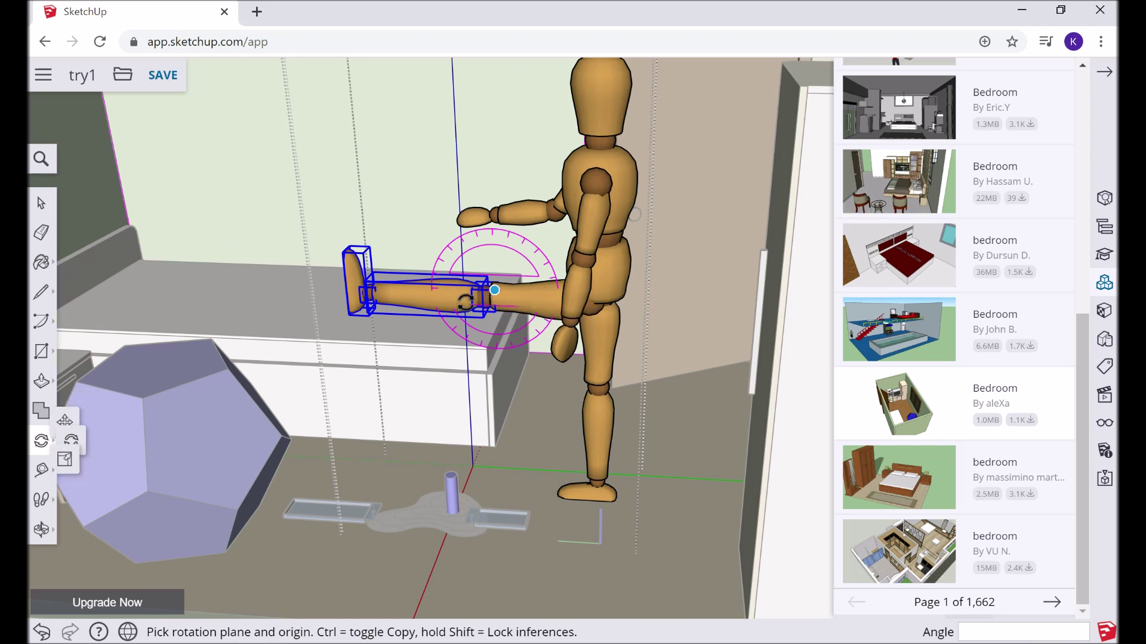
pyautogui.click(495, 290)
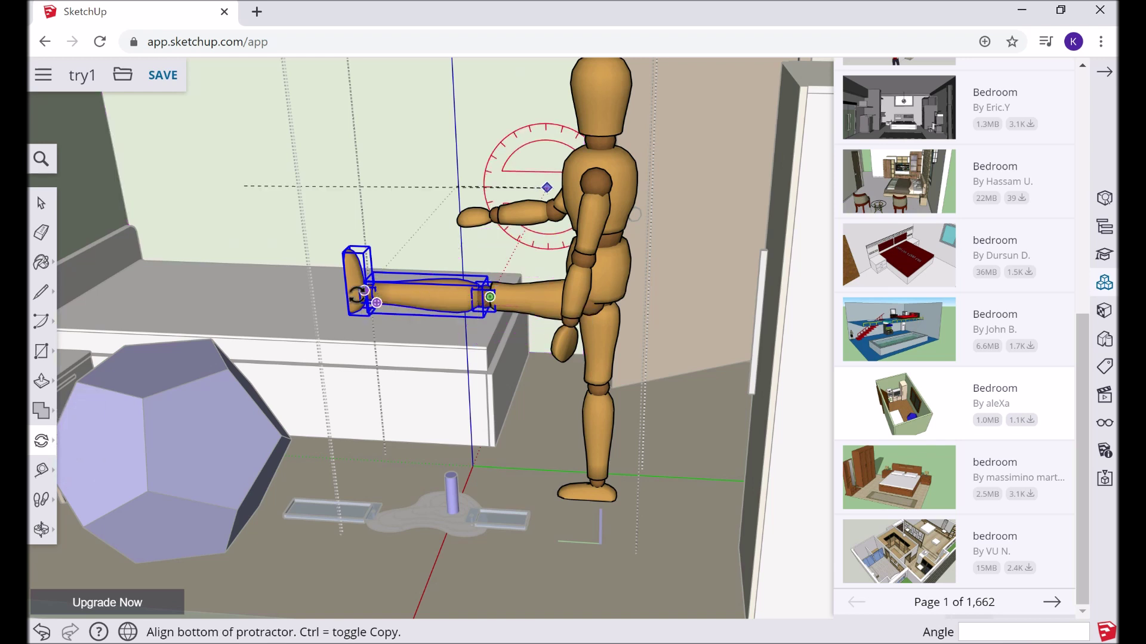
pyautogui.click(377, 374)
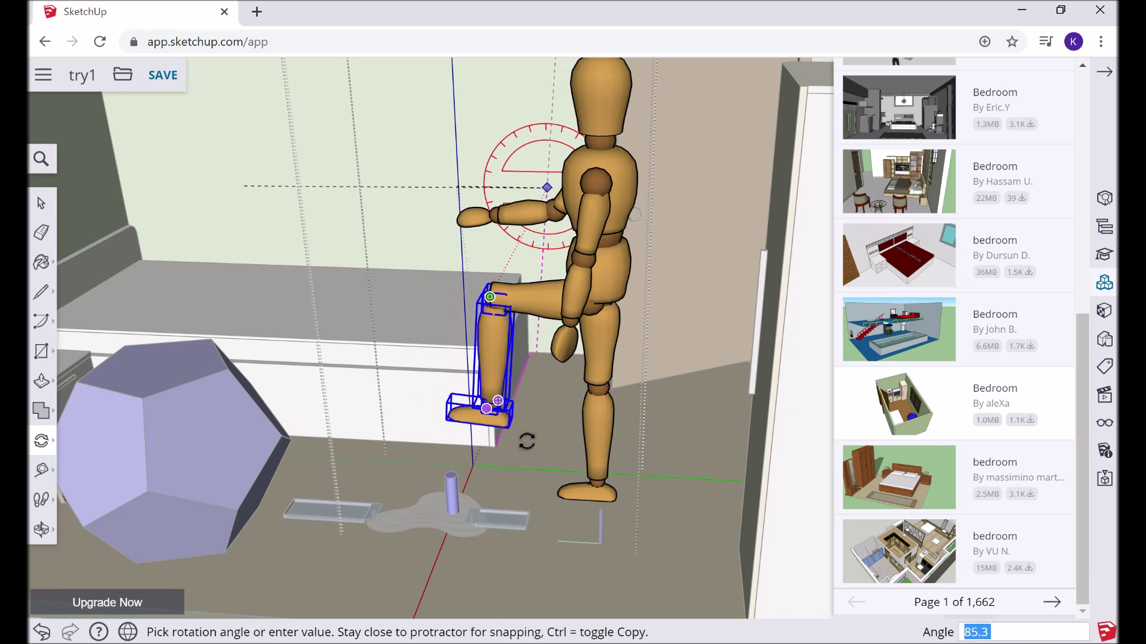
pyautogui.click(526, 441)
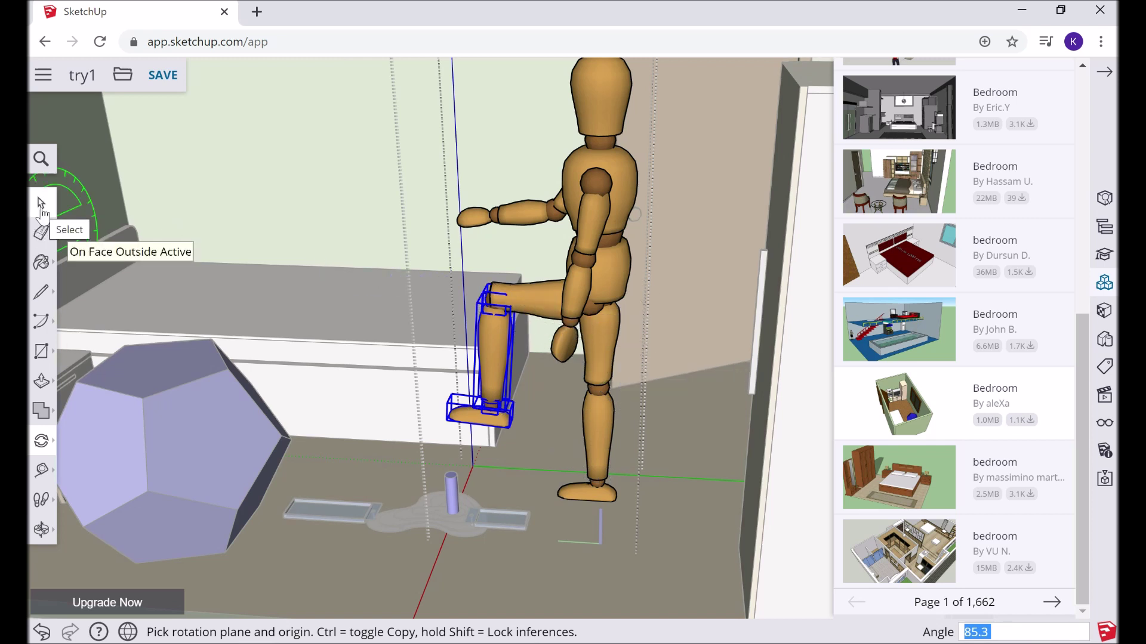
pyautogui.click(42, 205)
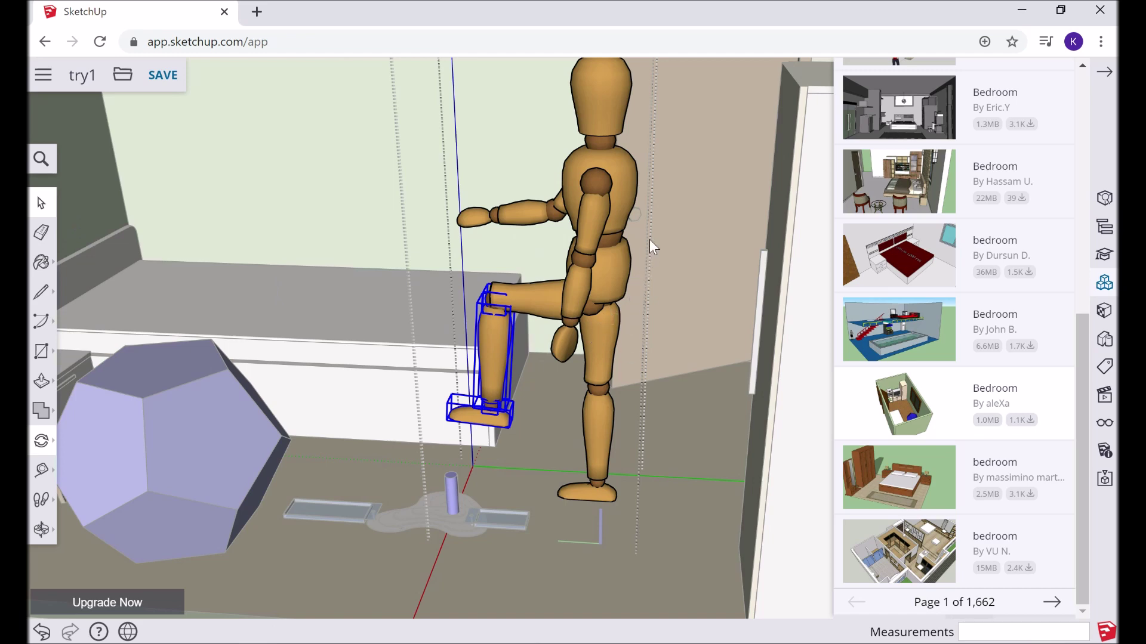
# - Select the standing leg's knee, shin, ankle and foot inside the mannequin
pyautogui.moveTo(651, 246); pyautogui.dragTo(629, 278, button='middle')
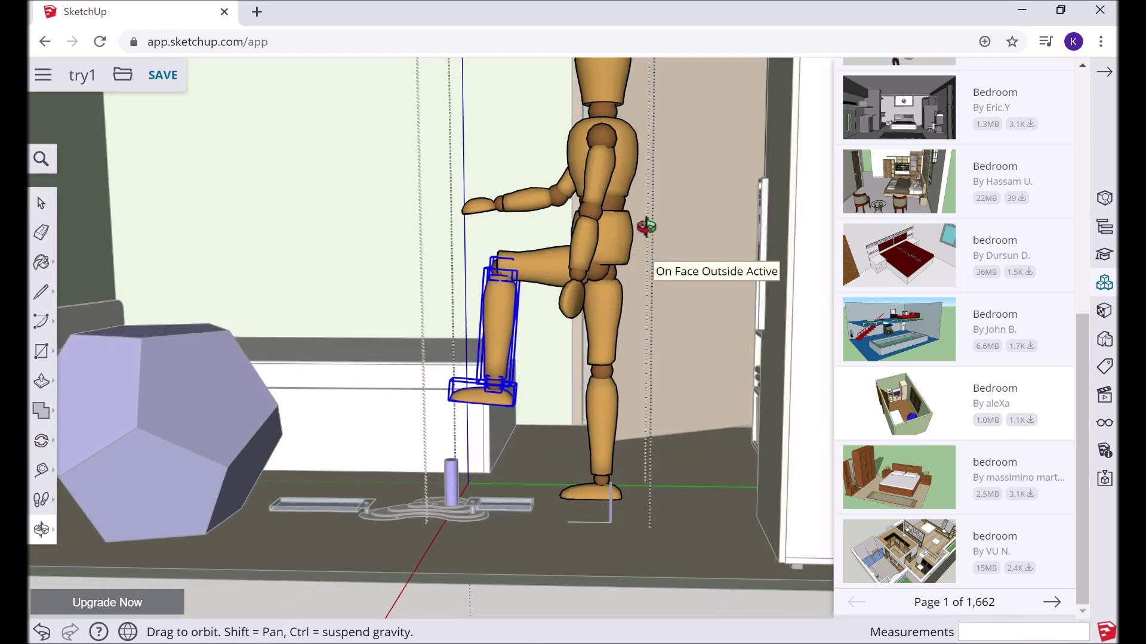
pyautogui.click(615, 279)
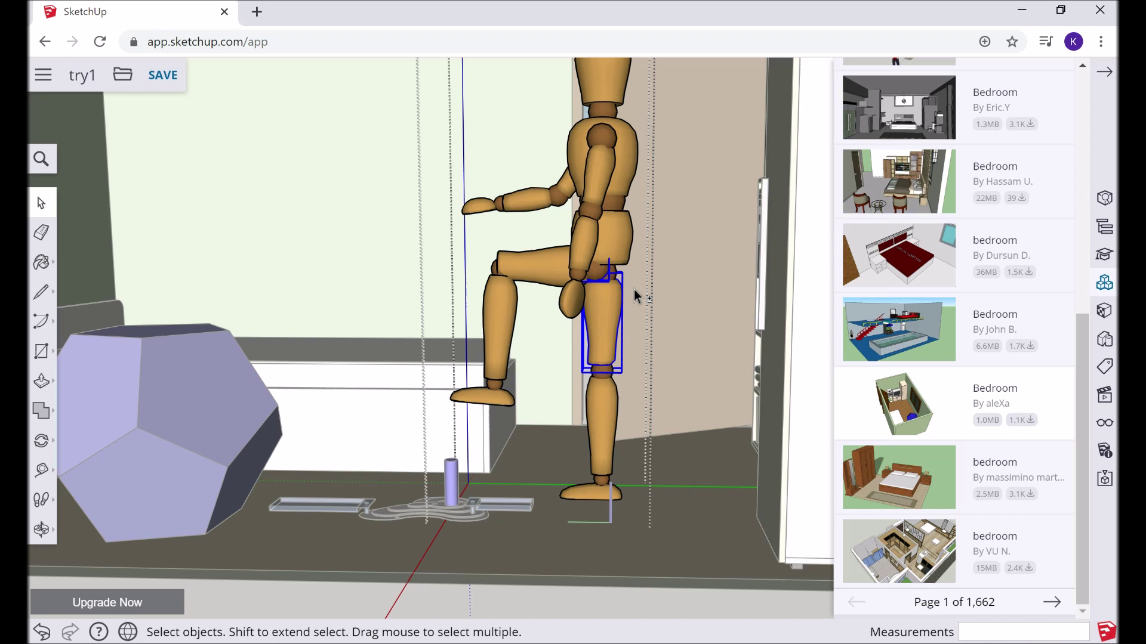
pyautogui.scroll(3, 633, 303)
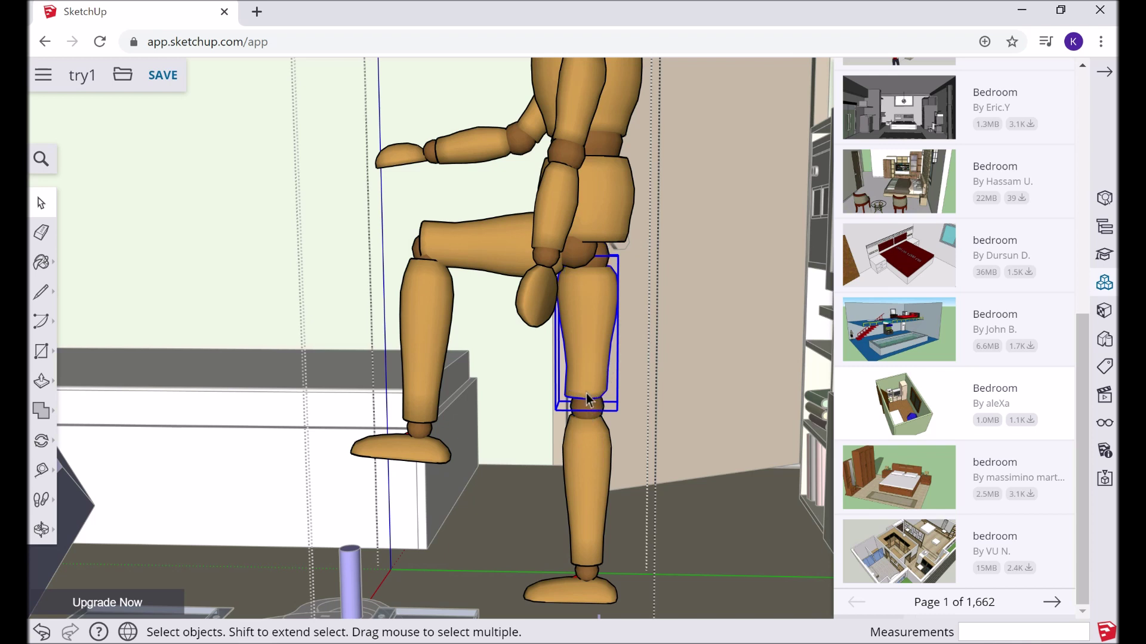
pyautogui.click(624, 369)
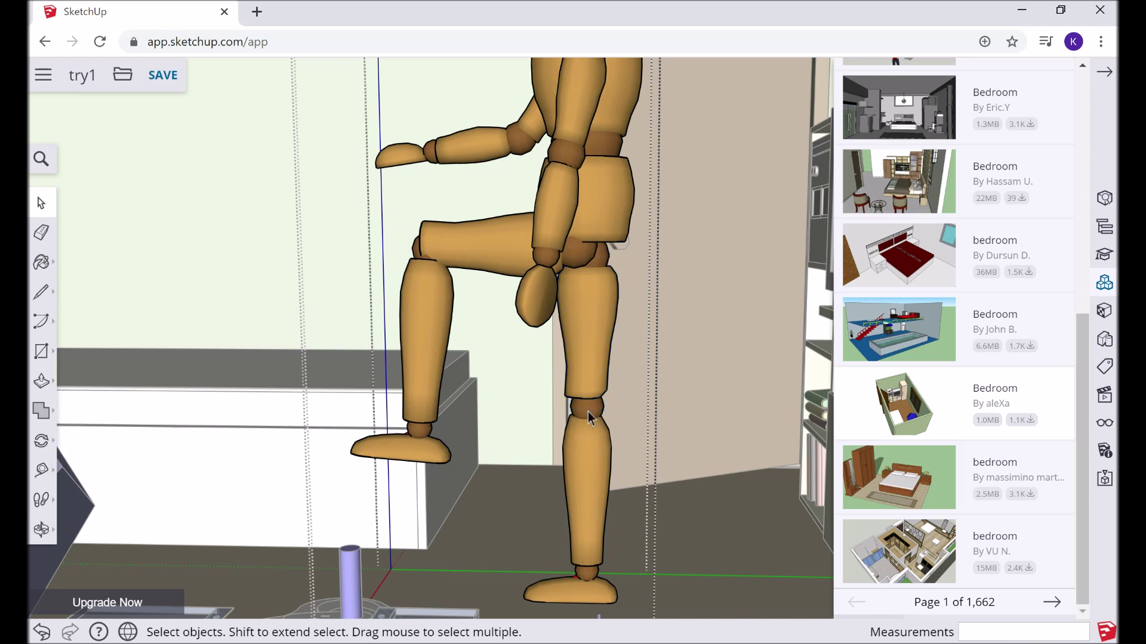
pyautogui.click(581, 442)
pyautogui.keyDown('shift'); pyautogui.click(587, 578); pyautogui.keyUp('shift')
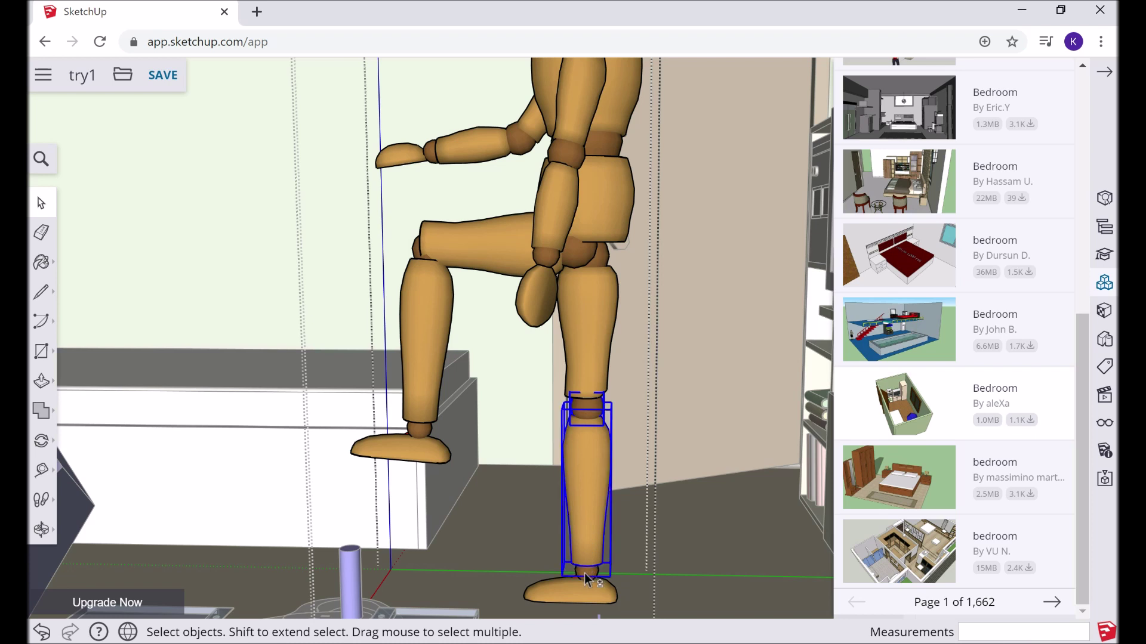
pyautogui.keyDown('shift'); pyautogui.click(586, 596); pyautogui.keyUp('shift')
pyautogui.keyDown('shift'); pyautogui.click(615, 588); pyautogui.keyUp('shift')
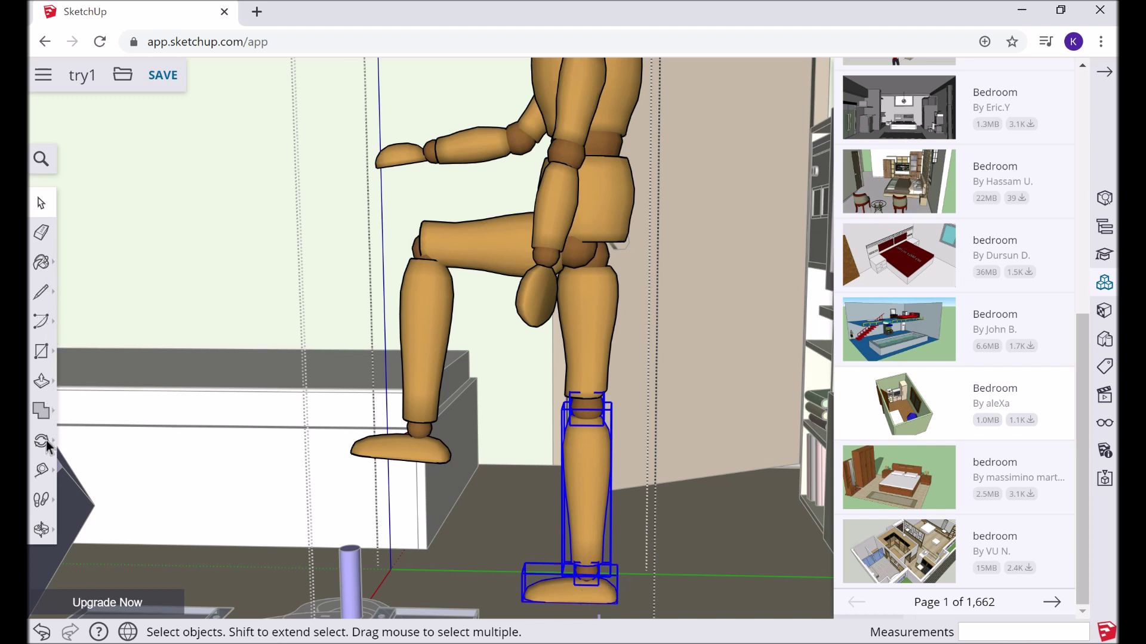
pyautogui.click(48, 447)
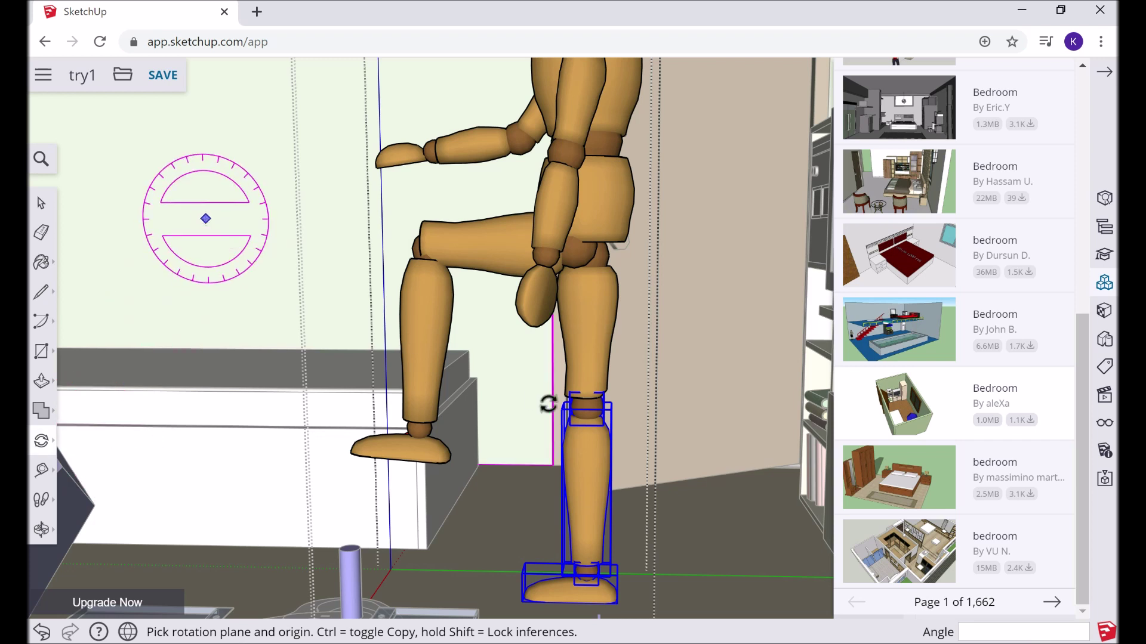
# - Rotate the standing leg's shin and foot about 105° back at the knee
pyautogui.click(595, 407)
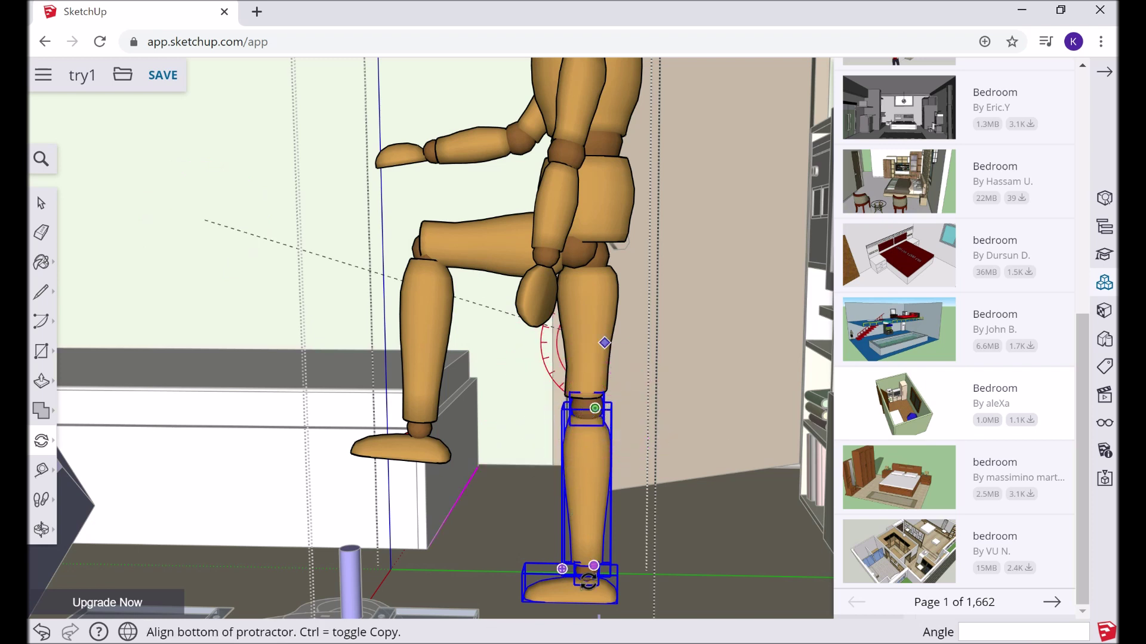
pyautogui.click(694, 542)
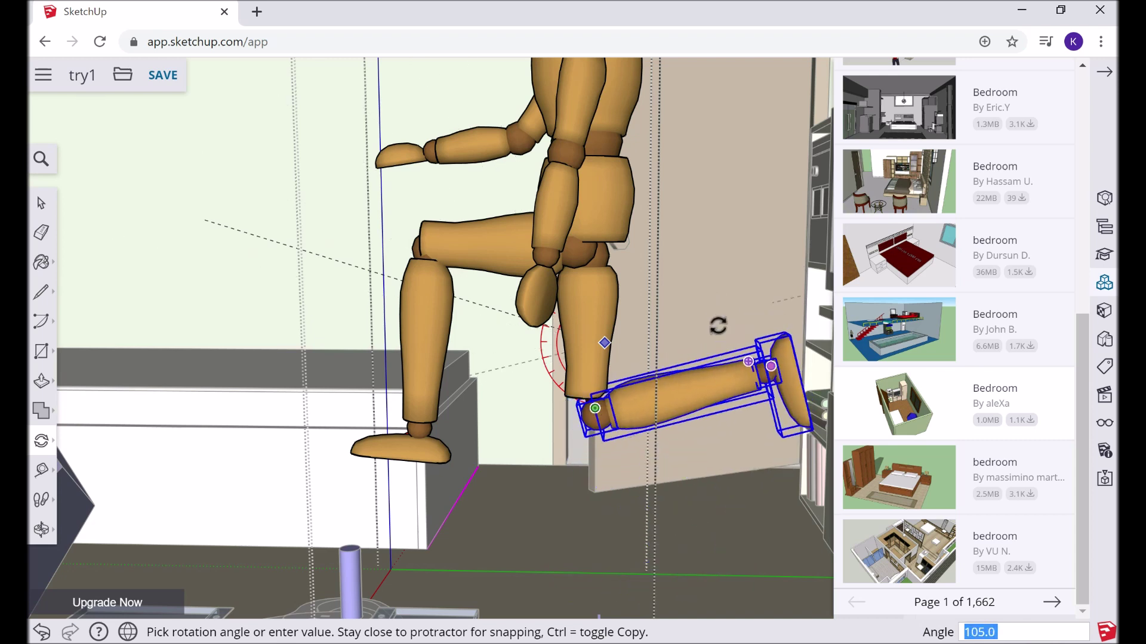
pyautogui.click(718, 325)
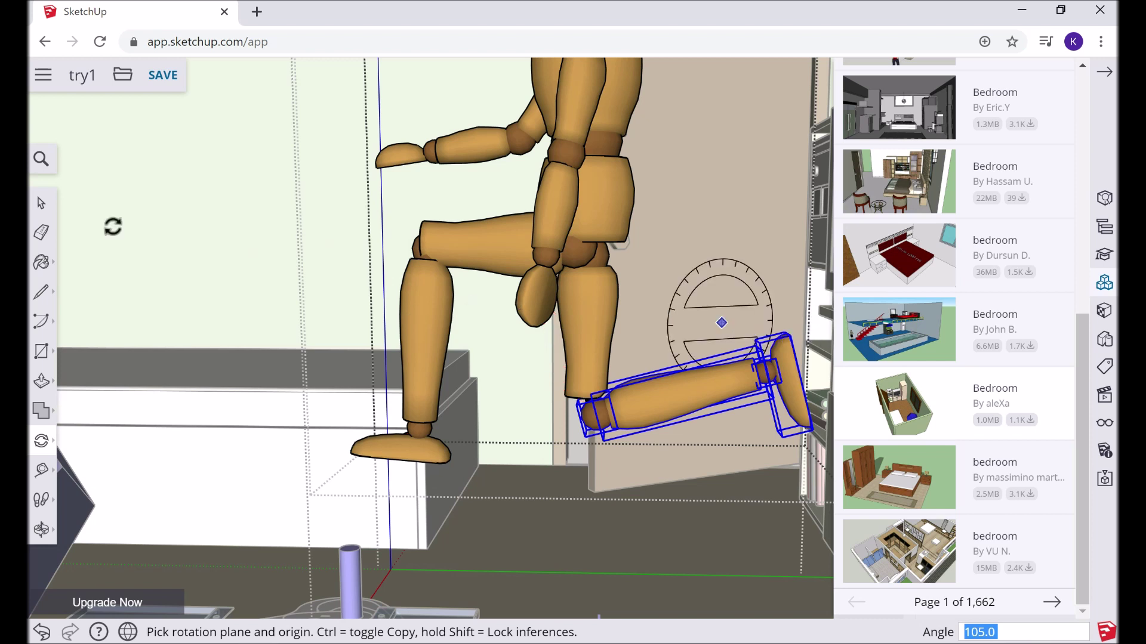
pyautogui.click(42, 203)
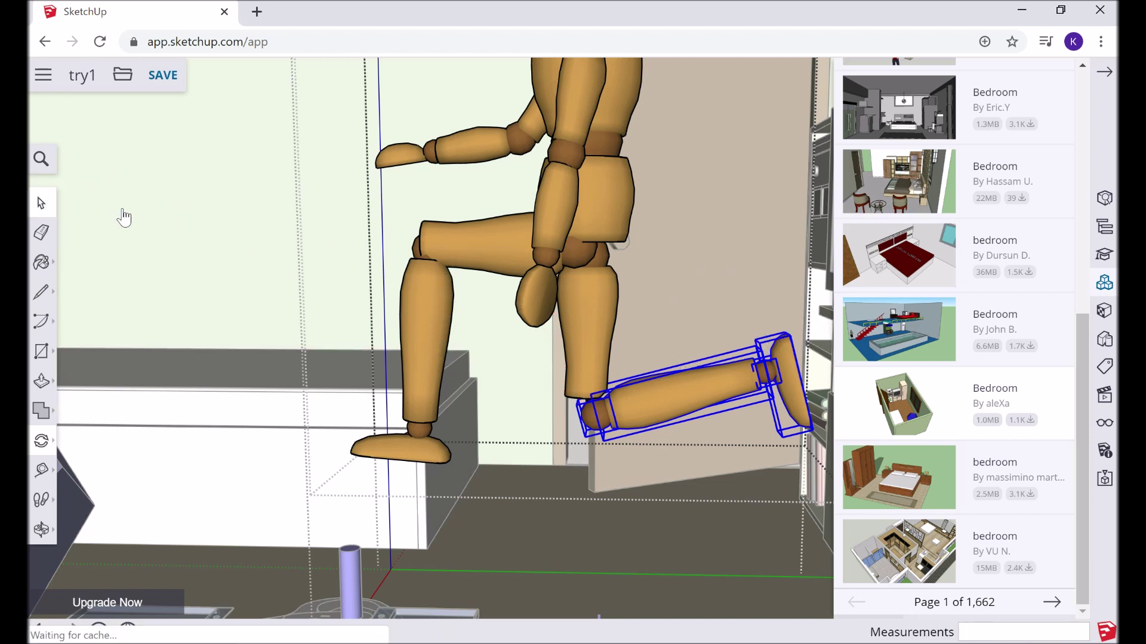
pyautogui.click(168, 208)
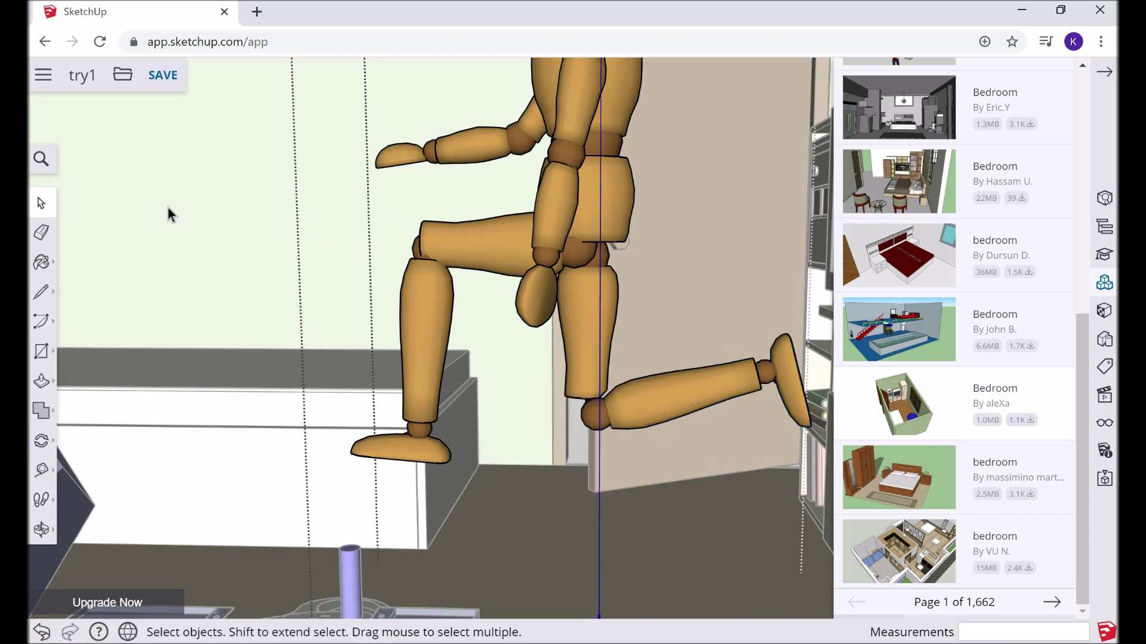
# - Exit the mannequin, zoom out to show the door and shelving, and reselect the whole figure
pyautogui.click(168, 208)
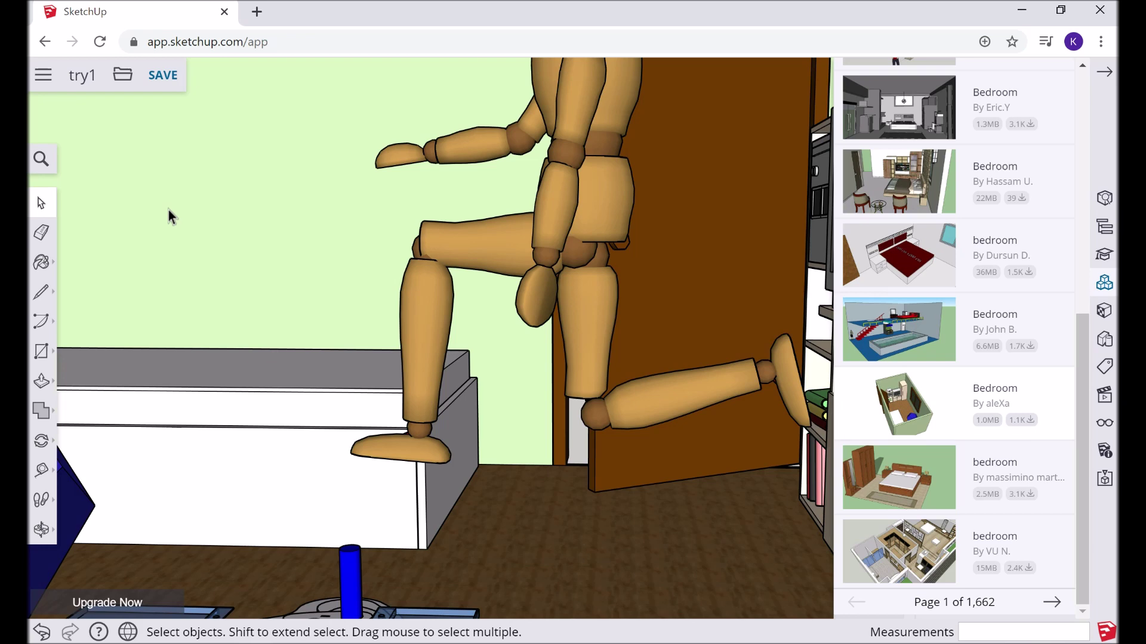
pyautogui.scroll(-3, 169, 210)
pyautogui.scroll(-3, 168, 210)
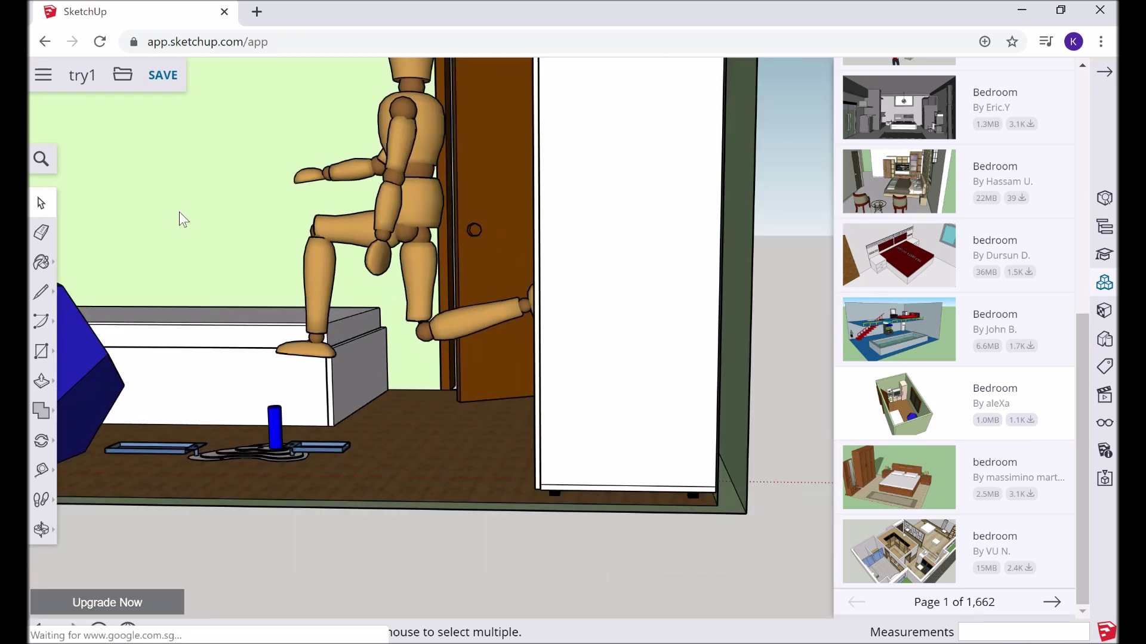
pyautogui.moveTo(258, 240); pyautogui.dragTo(290, 240, button='middle')
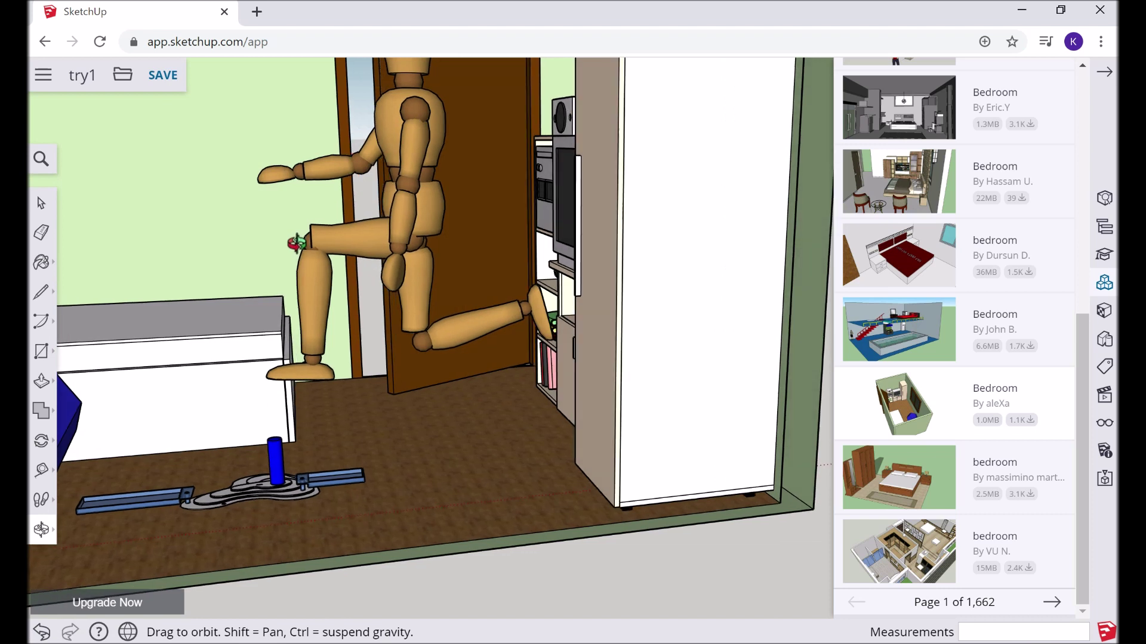
pyautogui.click(404, 164)
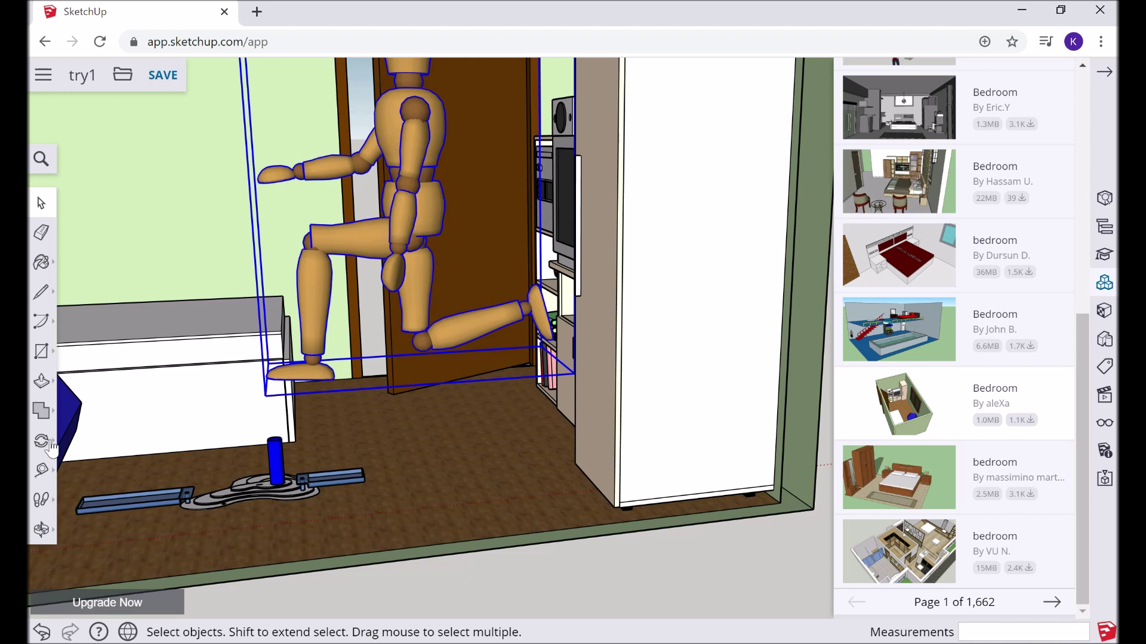
# - Lower the mannequin so it kneels on the bedroom floor
pyautogui.click(52, 449)
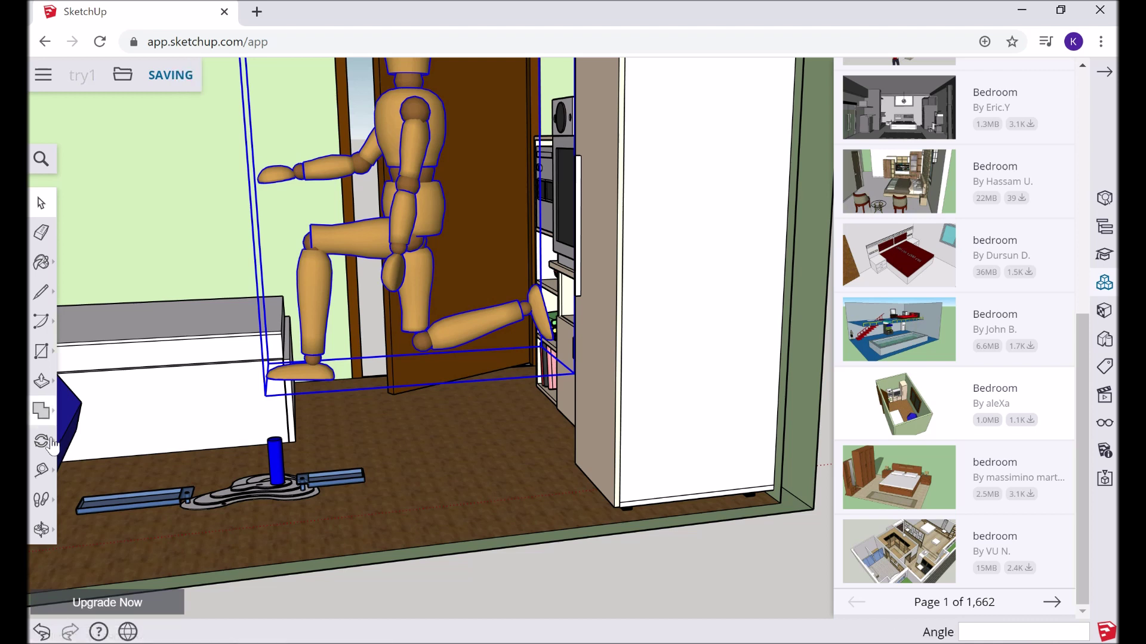
pyautogui.click(49, 449)
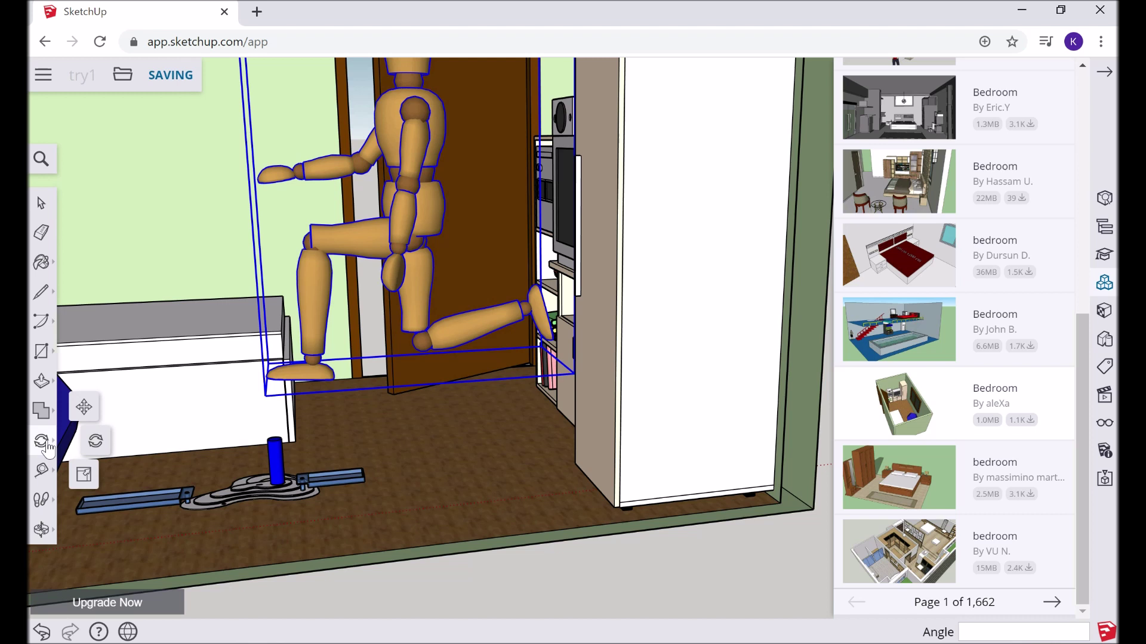
pyautogui.click(85, 408)
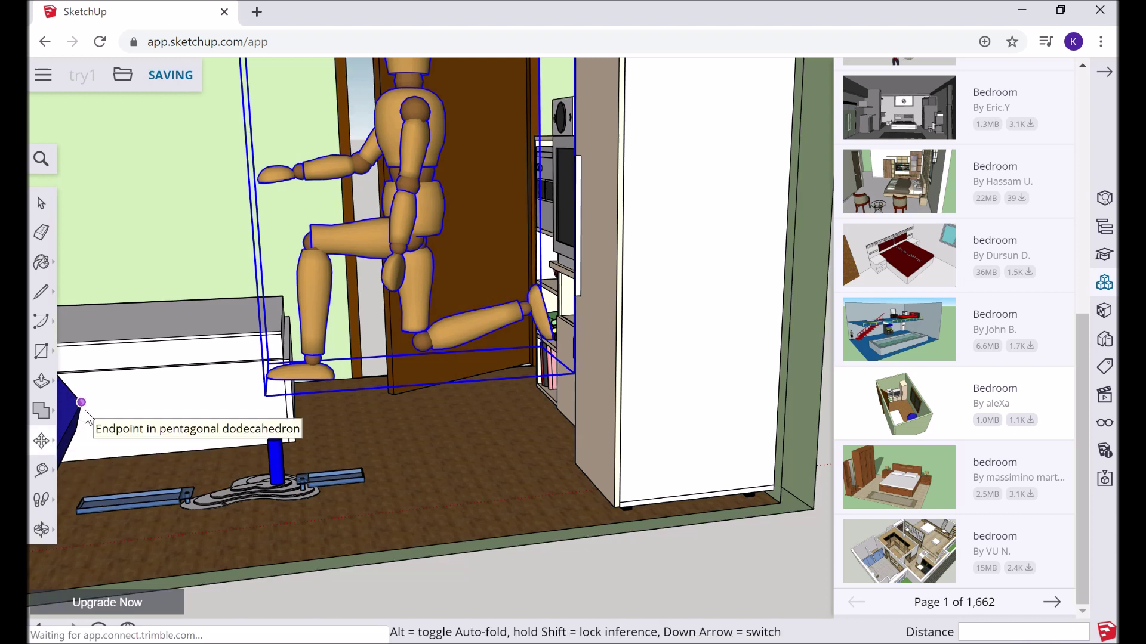
pyautogui.moveTo(404, 135)
pyautogui.moveTo(412, 195)
pyautogui.mouseDown()
pyautogui.moveTo(422, 261)
pyautogui.moveTo(413, 234)
pyautogui.moveTo(407, 248)
pyautogui.mouseUp()
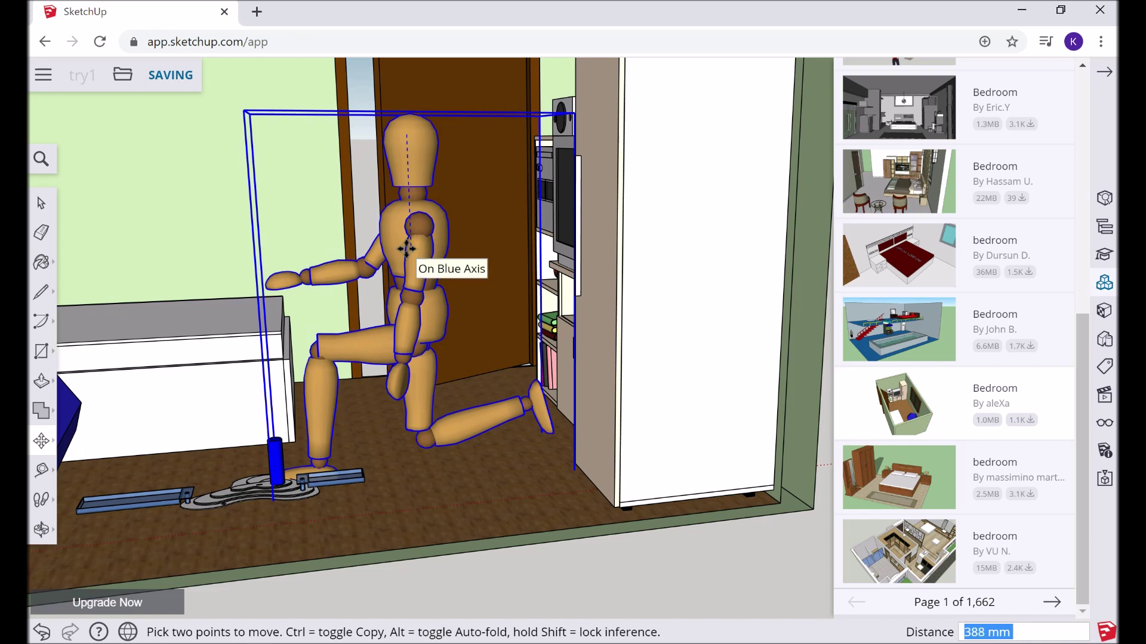
pyautogui.click(406, 248)
pyautogui.moveTo(406, 249)
pyautogui.mouseDown(button='middle')
pyautogui.moveTo(496, 329)
pyautogui.moveTo(535, 325)
pyautogui.moveTo(439, 280)
pyautogui.mouseUp(button='middle')
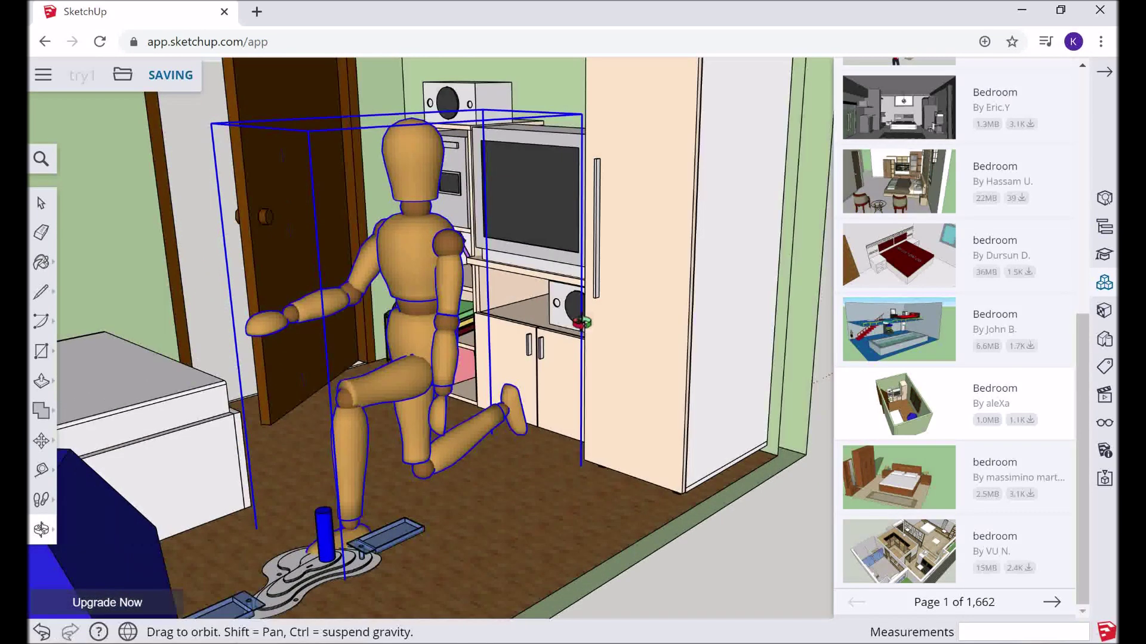
# - Shift the kneeling mannequin 316 mm forward along the green axis, then select the floor tray
pyautogui.click(418, 269)
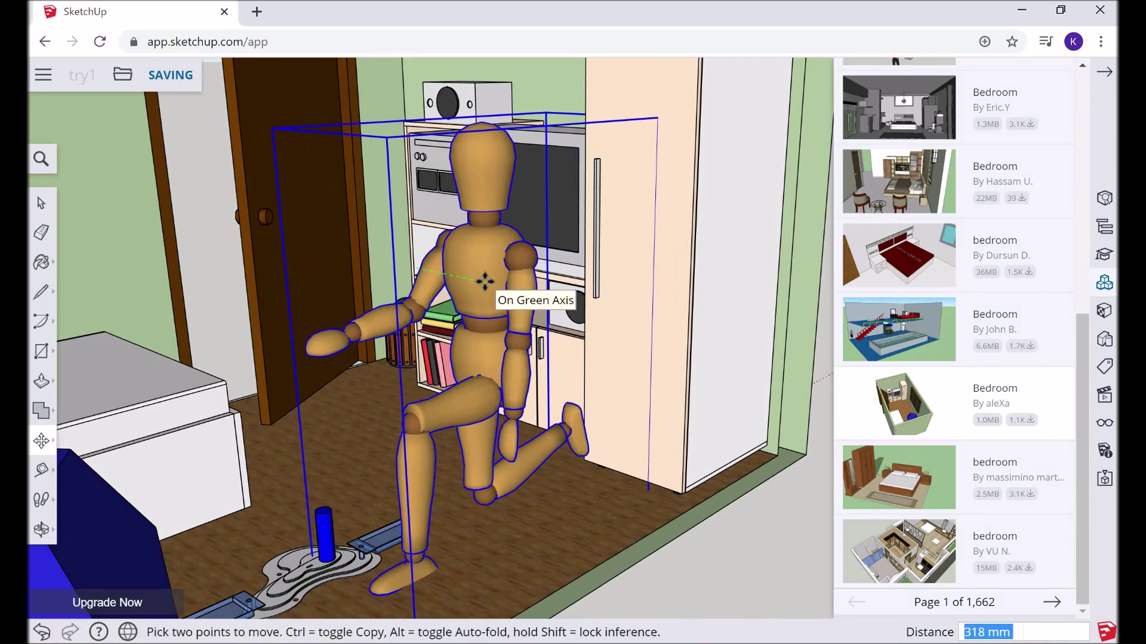
pyautogui.click(484, 282)
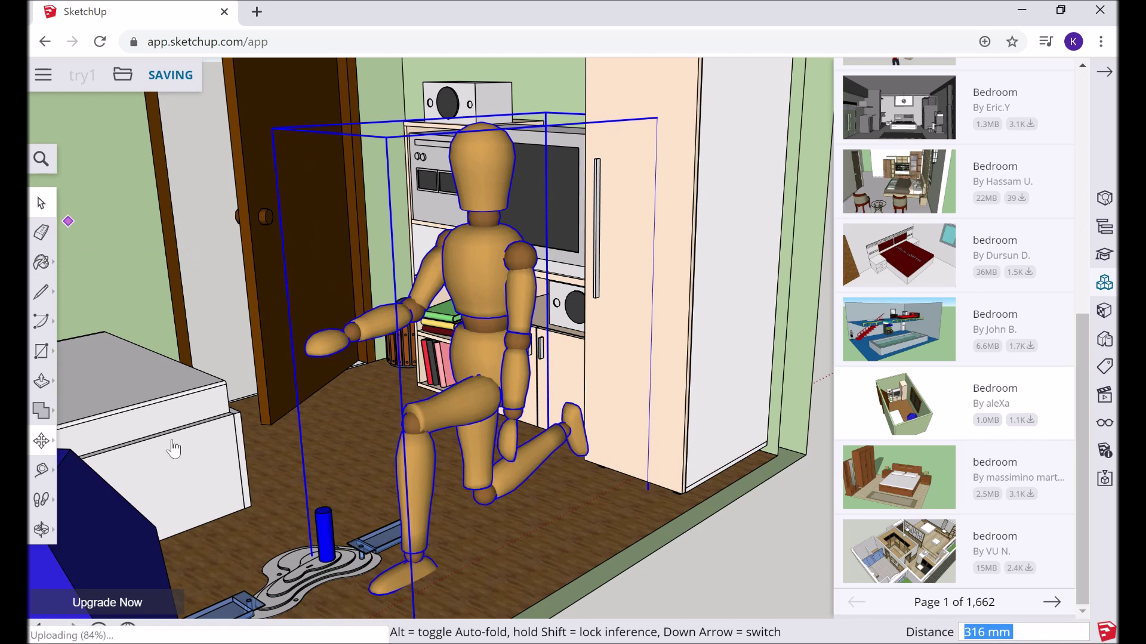
pyautogui.press('space')
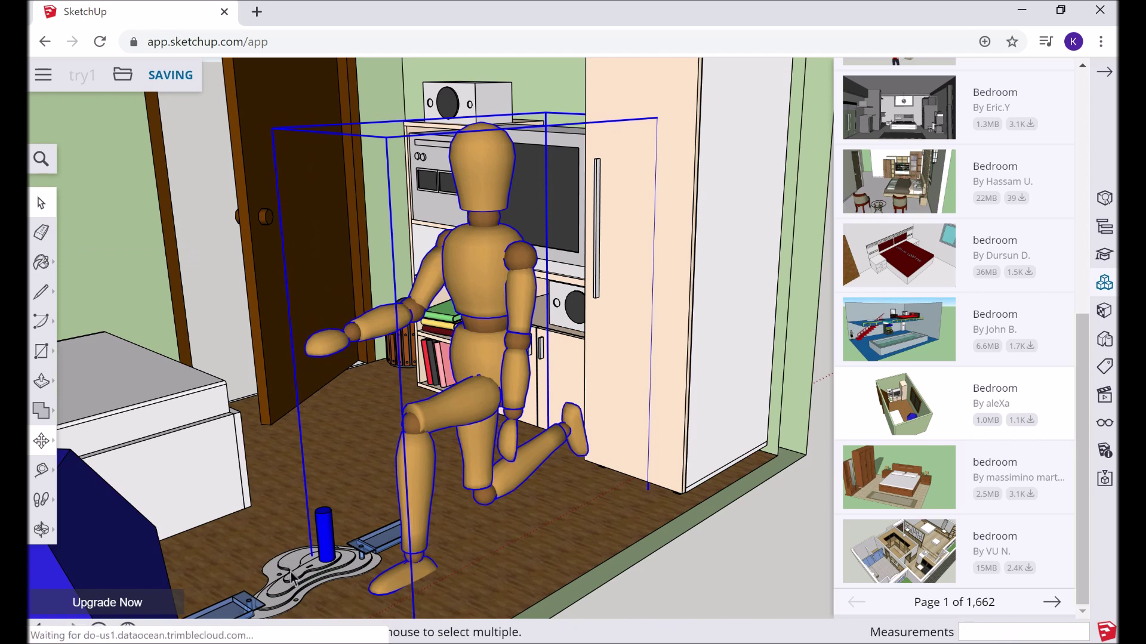
pyautogui.click(287, 575)
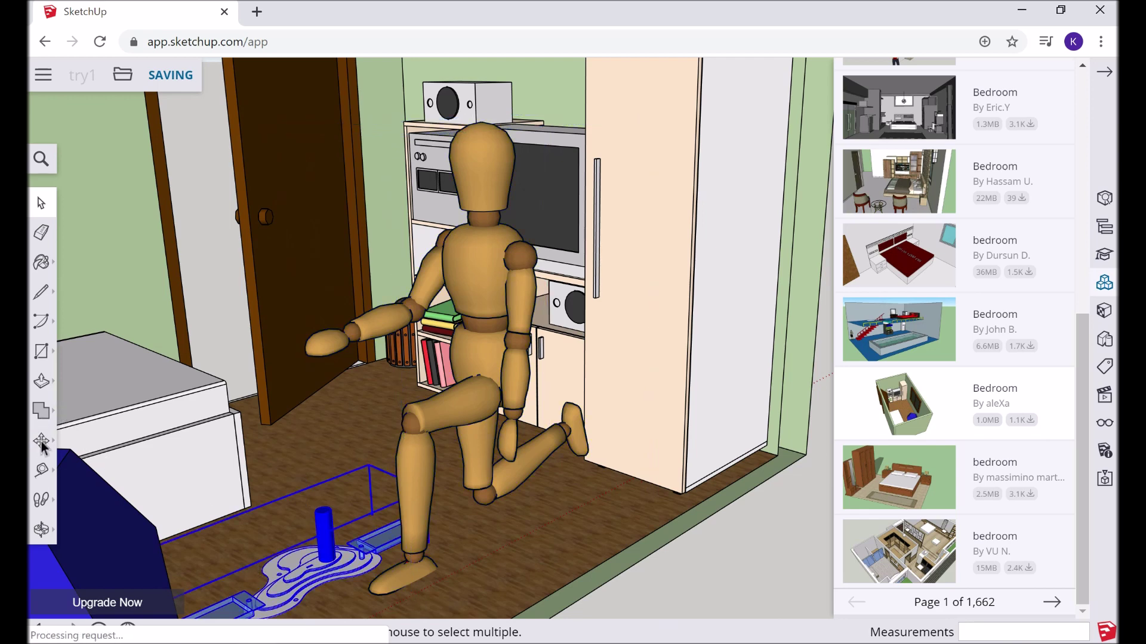
pyautogui.click(42, 442)
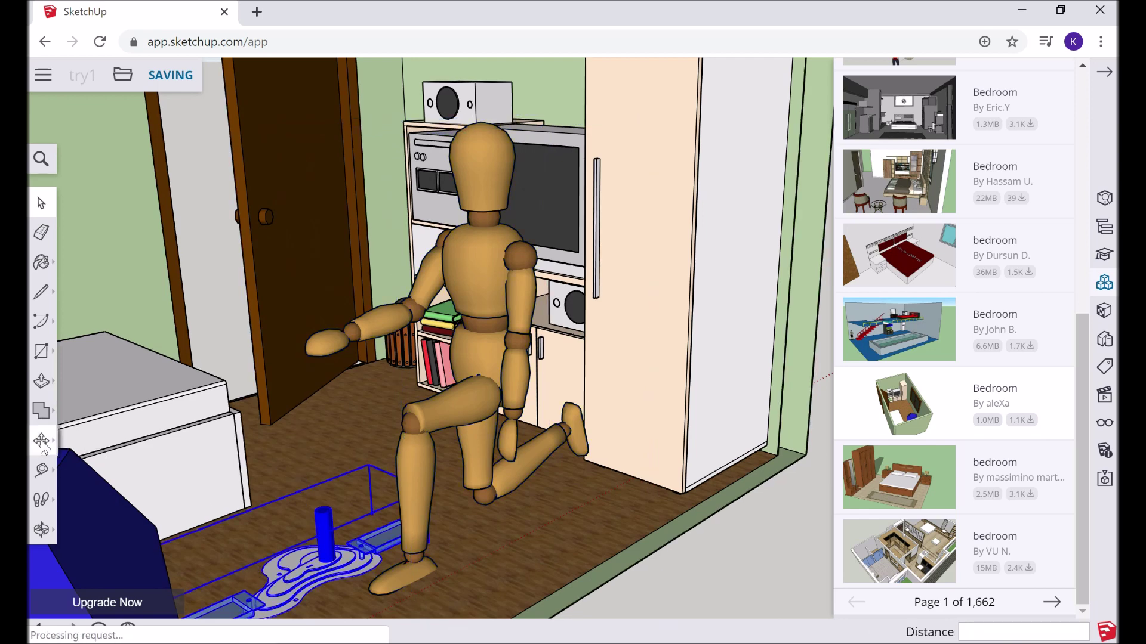
# - Raise the tray and pole about 744 mm, snapping them into the mannequin's outstretched right hand
pyautogui.click(327, 577)
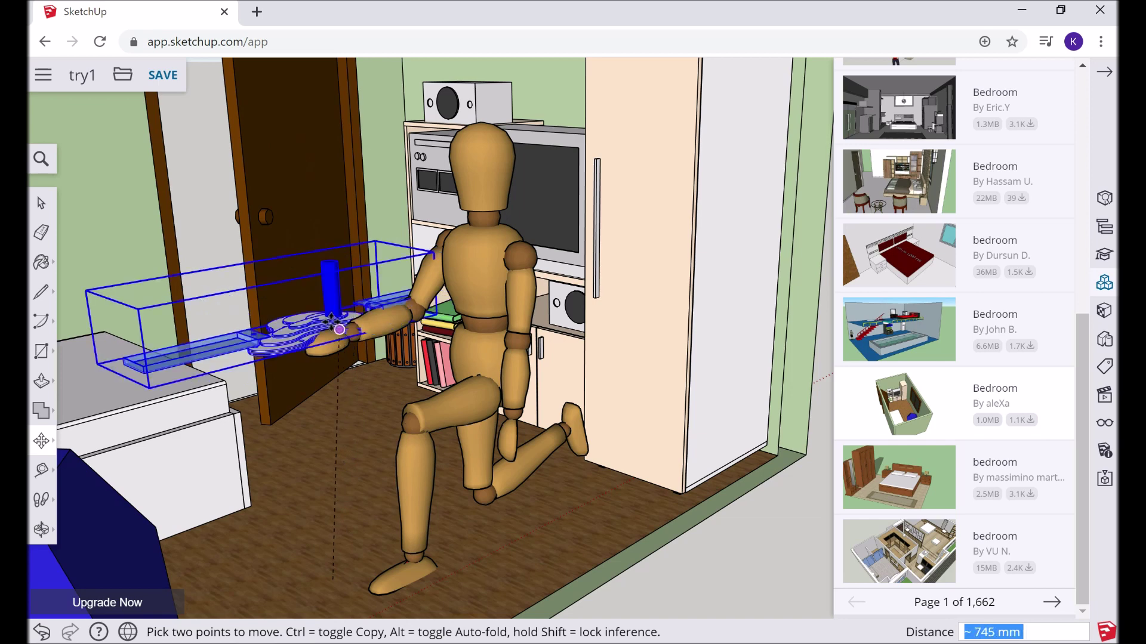
pyautogui.scroll(2, 333, 342)
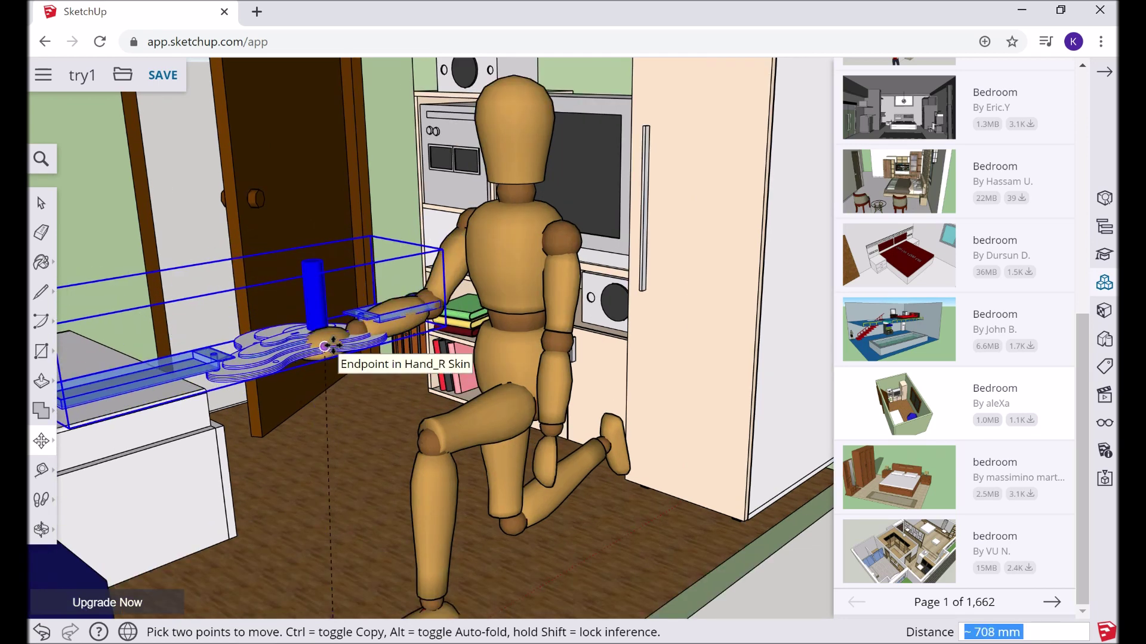
pyautogui.scroll(2, 329, 344)
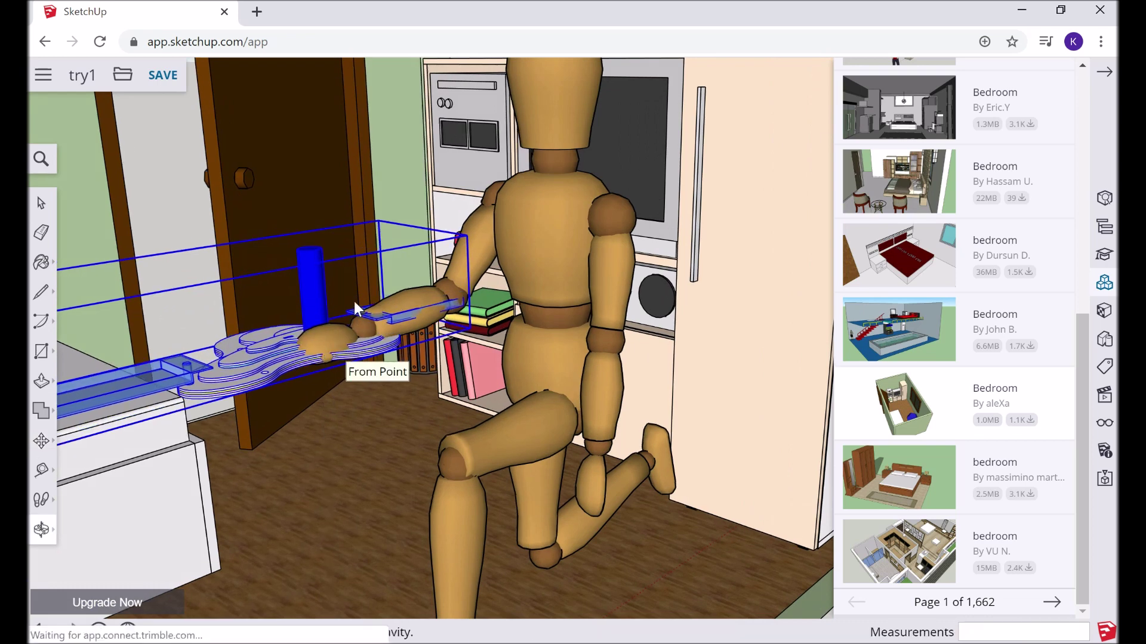
pyautogui.moveTo(322, 347); pyautogui.dragTo(332, 289, button='middle')
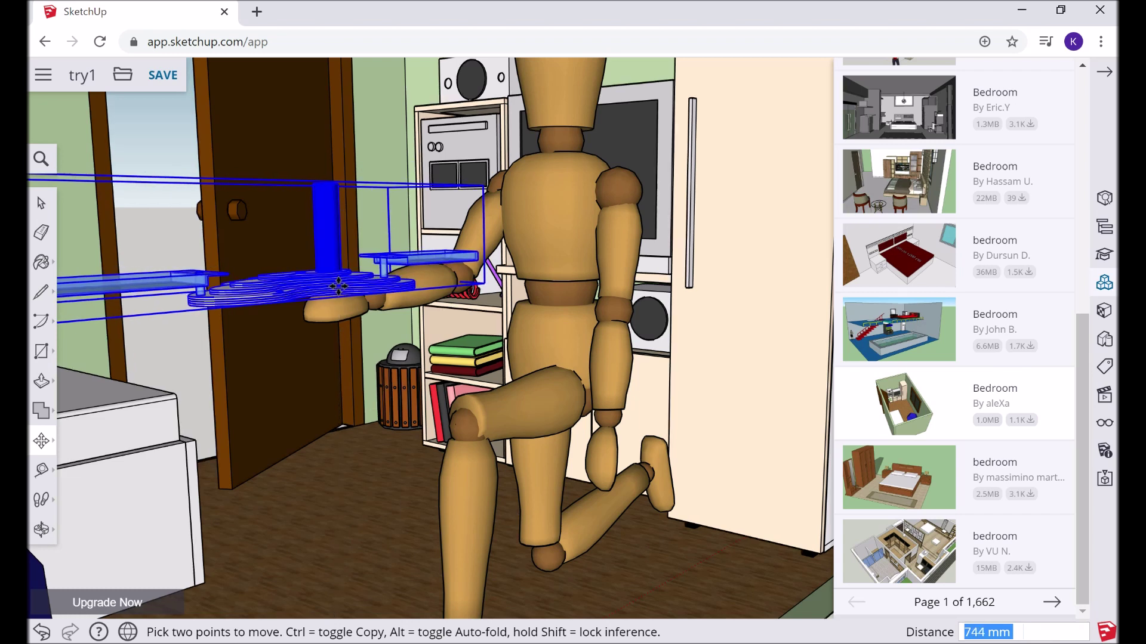
pyautogui.moveTo(345, 279)
pyautogui.mouseDown(button='middle')
pyautogui.moveTo(381, 391)
pyautogui.moveTo(372, 413)
pyautogui.mouseUp(button='middle')
pyautogui.click(51, 205)
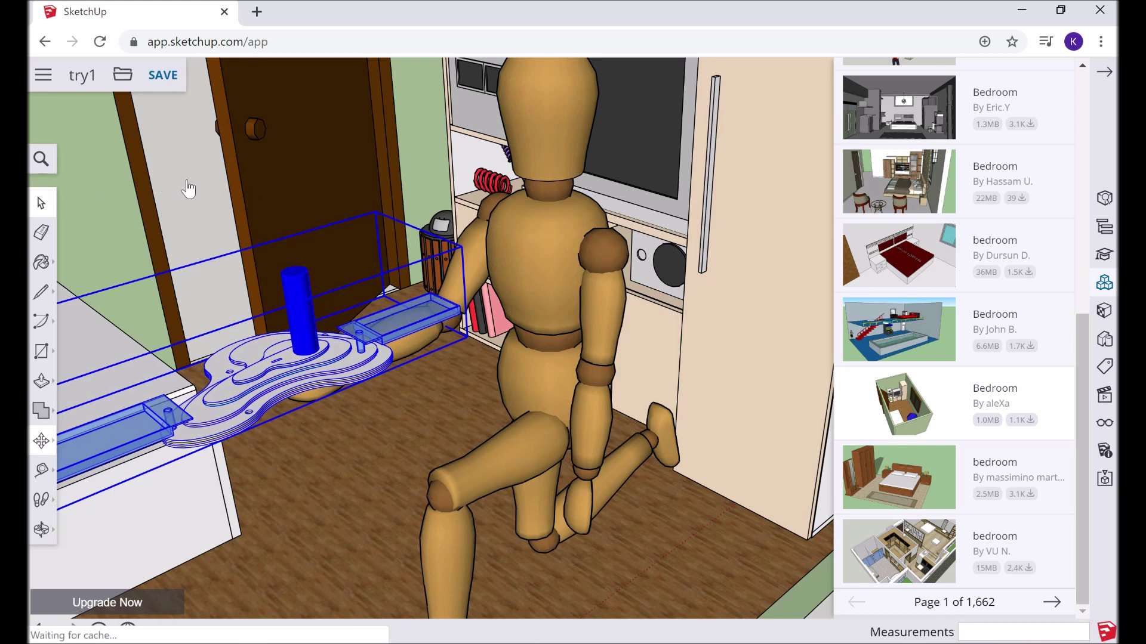
# - Zoom out and orbit around the room to check the tray sits in the hand
pyautogui.scroll(-2, 225, 210)
pyautogui.scroll(-3, 226, 212)
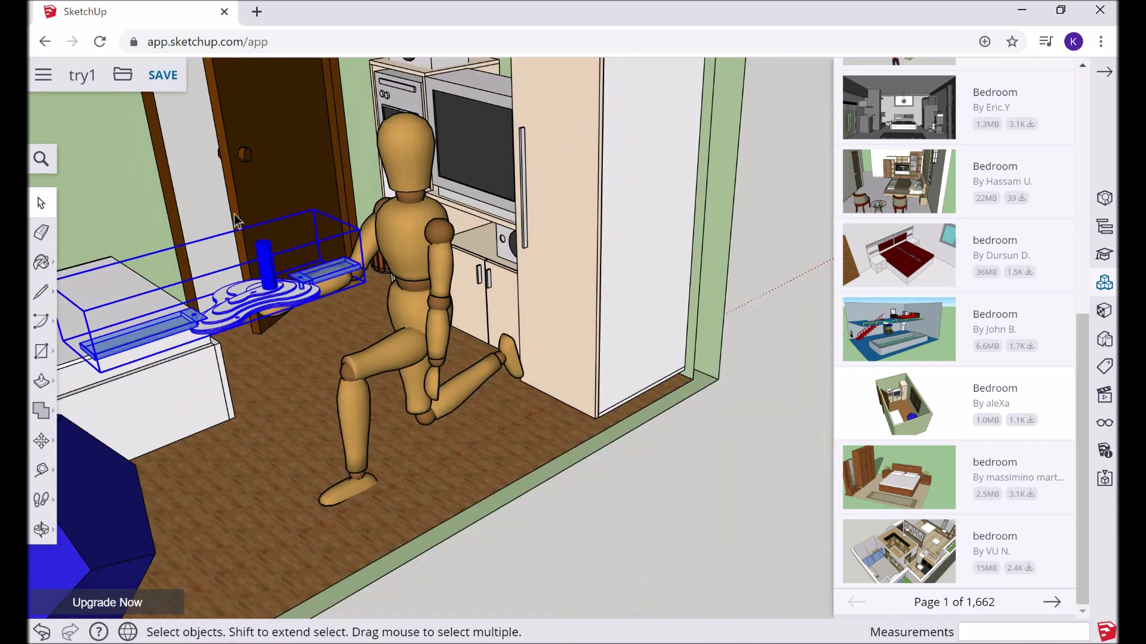
pyautogui.scroll(-2, 235, 218)
pyautogui.press('o')
pyautogui.moveTo(274, 249)
pyautogui.keyDown('shift'); pyautogui.mouseDown()
pyautogui.moveTo(391, 316)
pyautogui.moveTo(389, 299)
pyautogui.moveTo(411, 310)
pyautogui.mouseUp(); pyautogui.keyUp('shift')
pyautogui.press('space')
pyautogui.scroll(3, 411, 309)
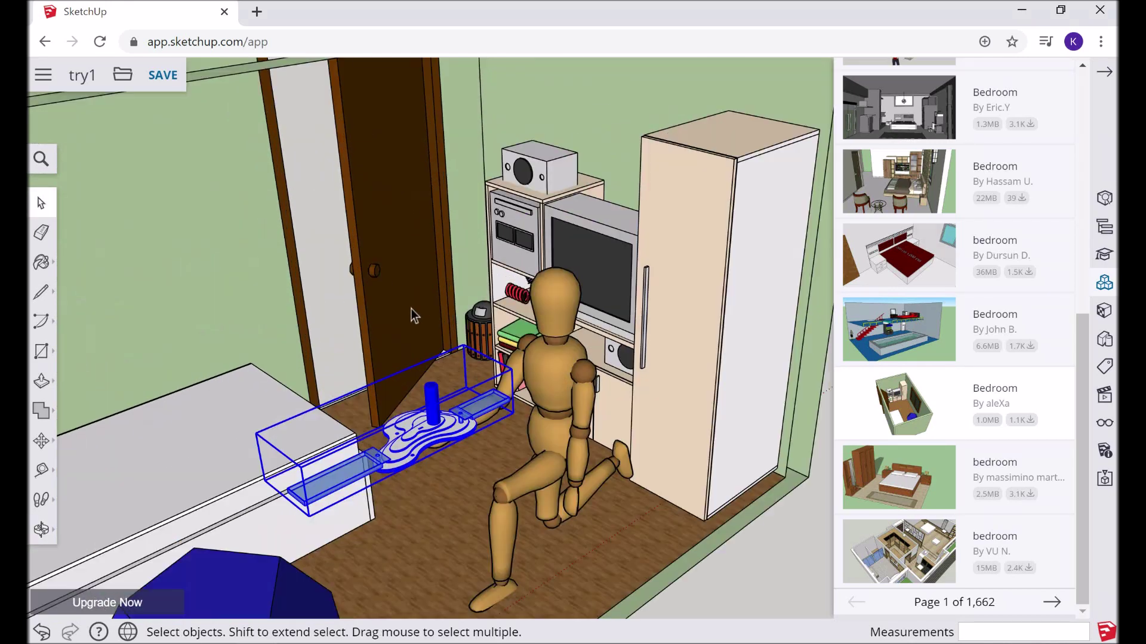